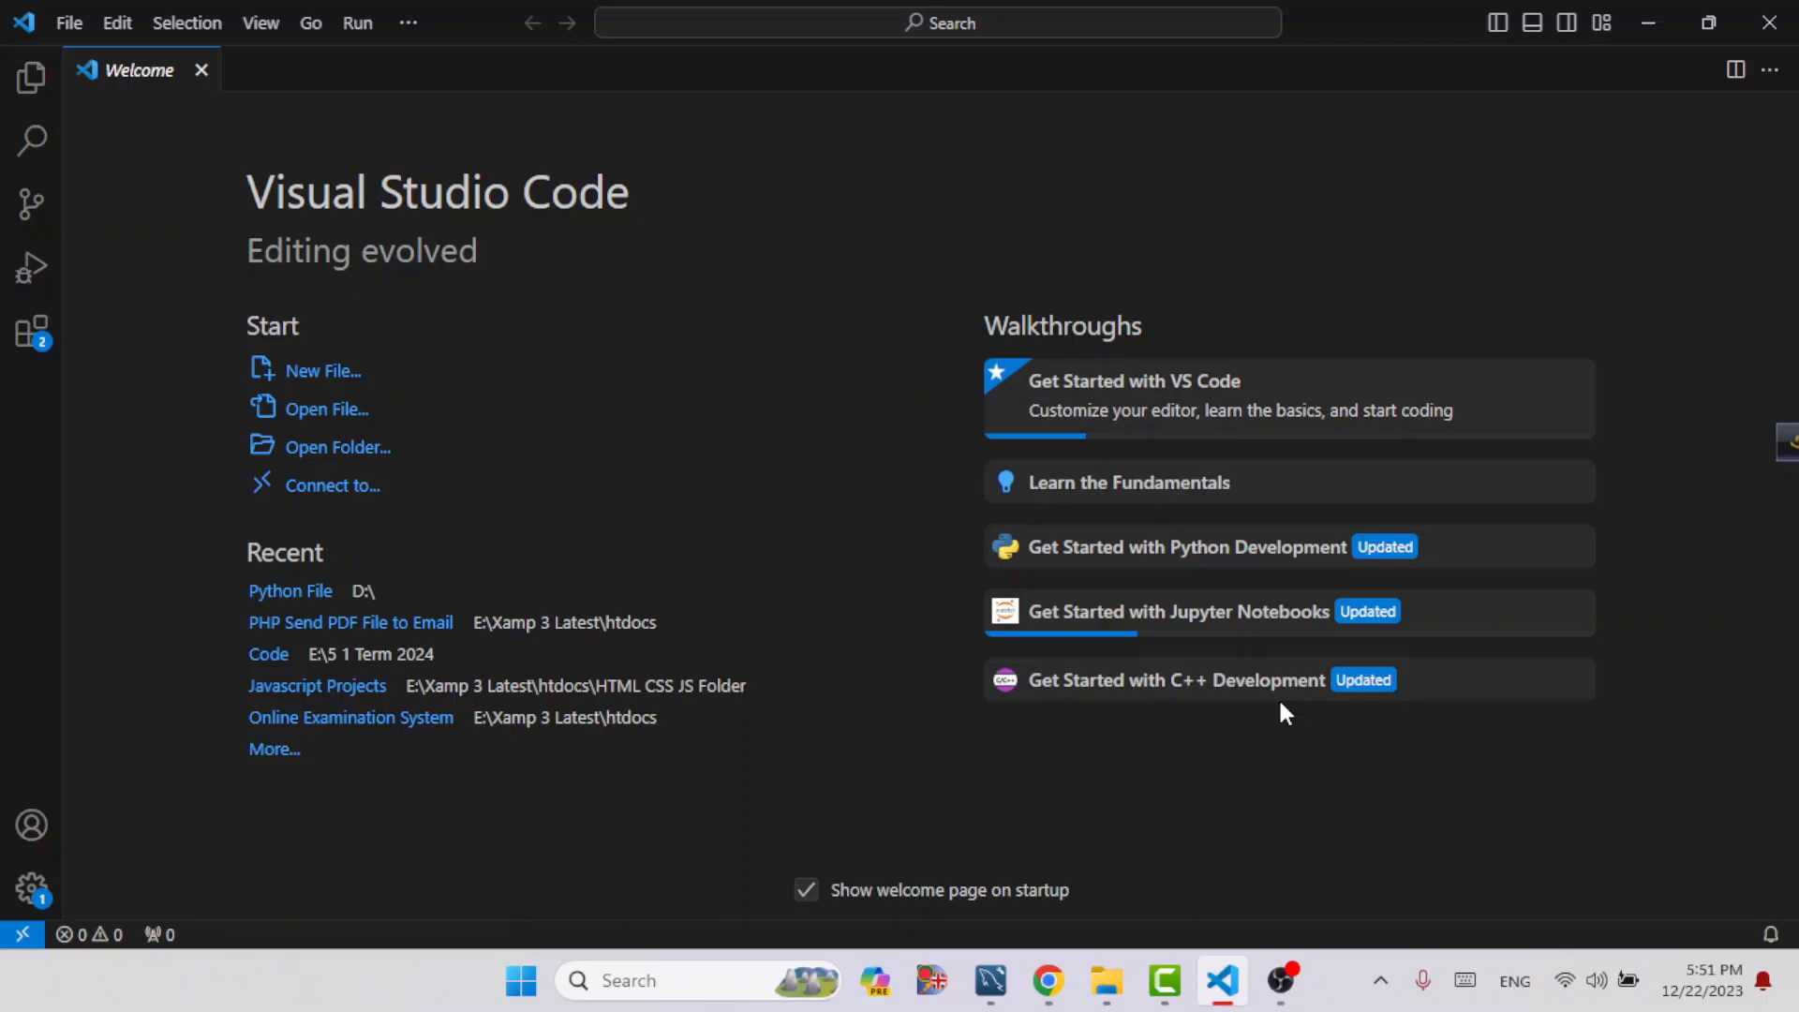
Switch to Chrome and search the web for "xampp download" in a new tab
left_click(1051, 982)
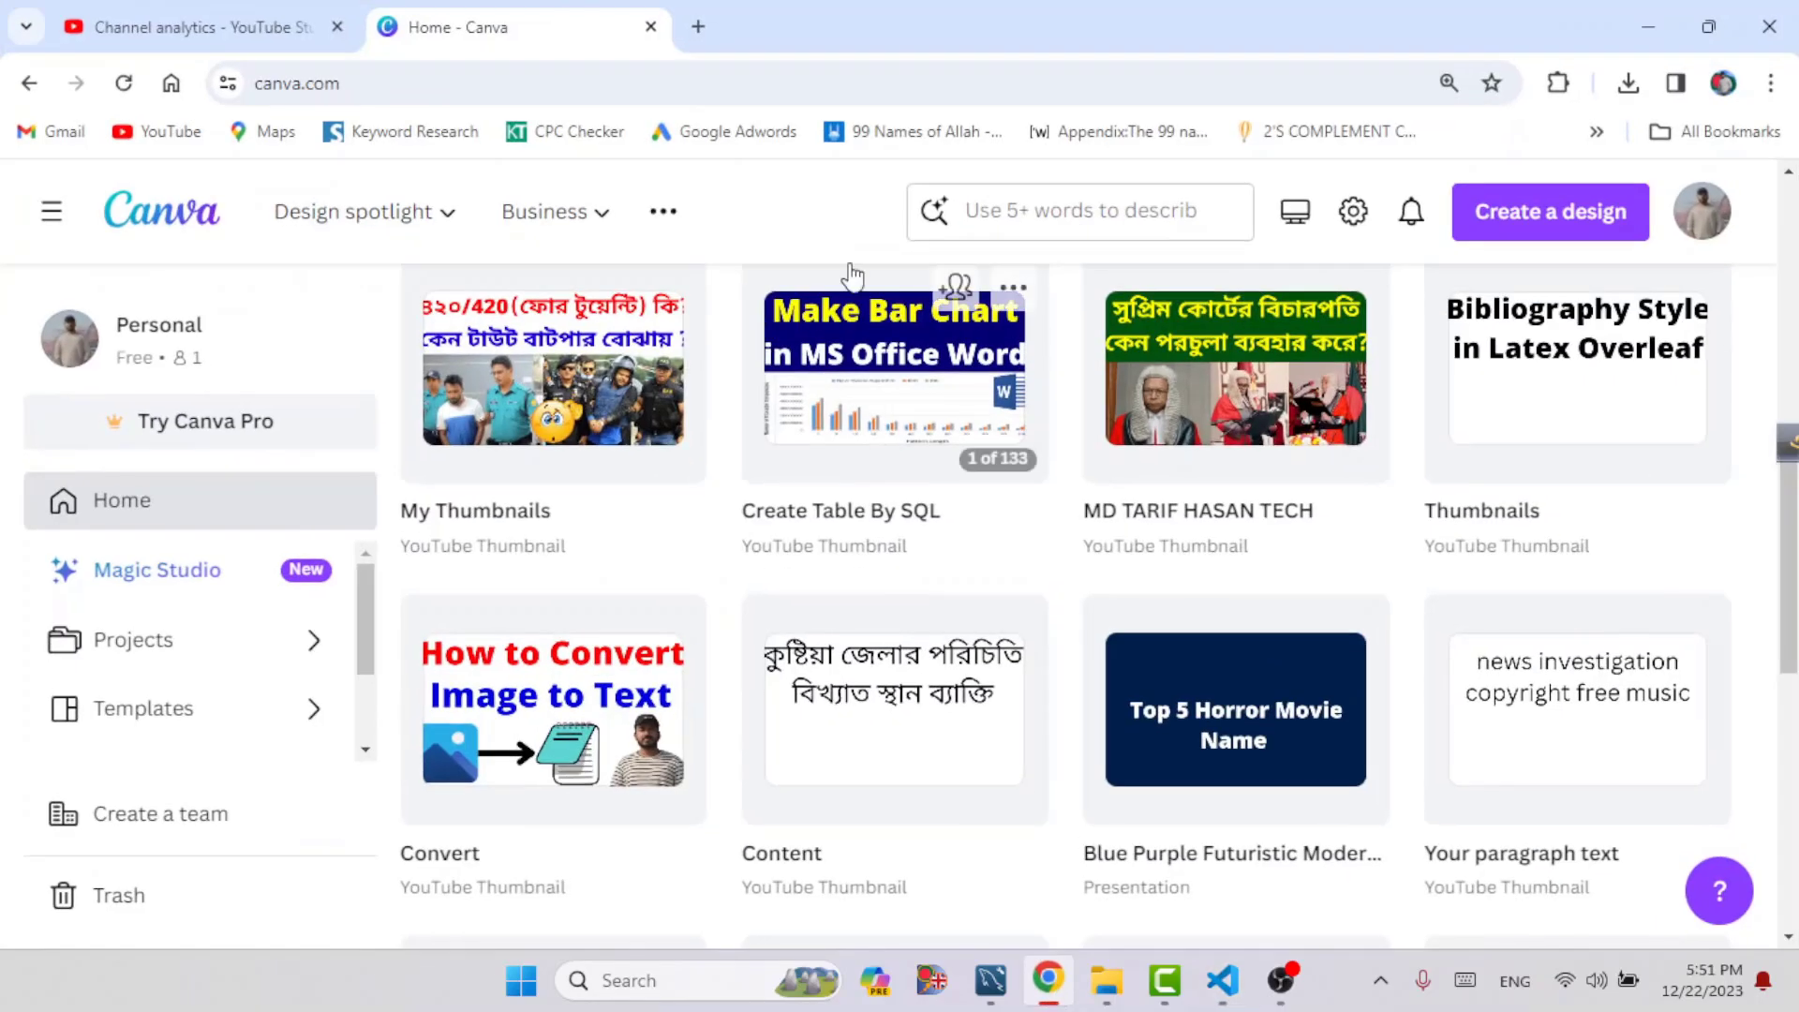
left_click(697, 28)
type("xampp")
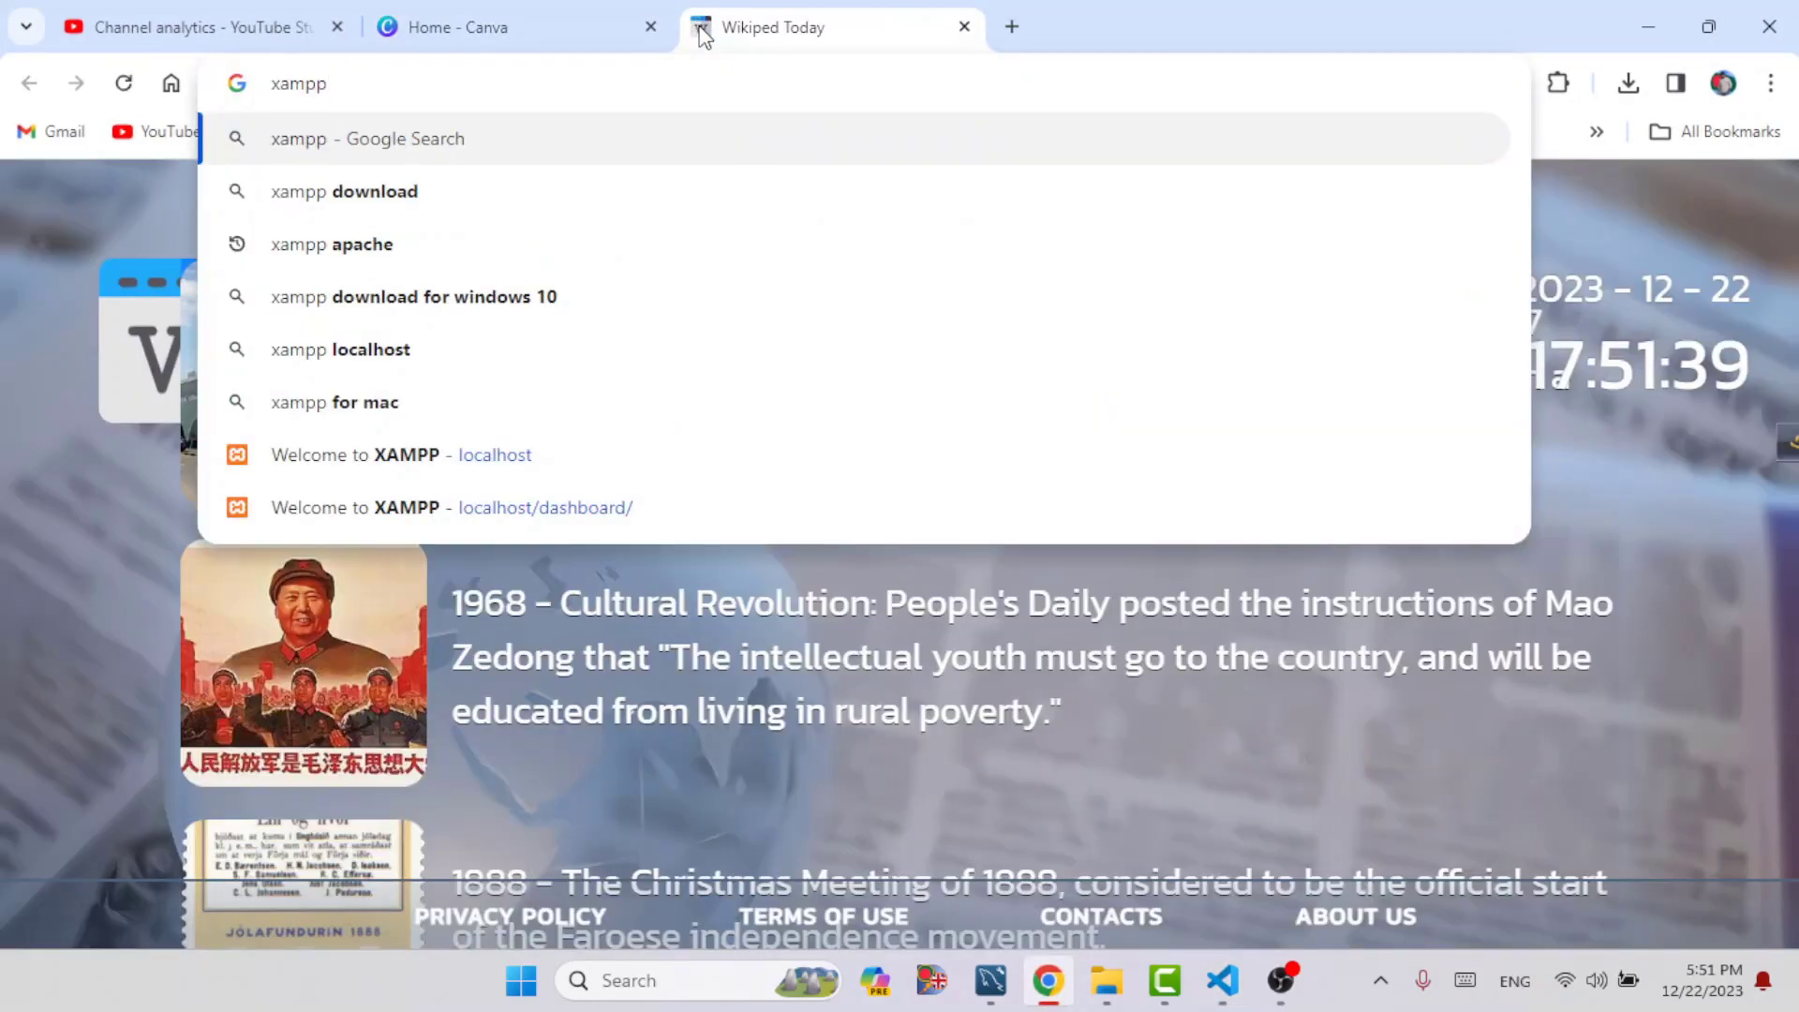
type(" dow")
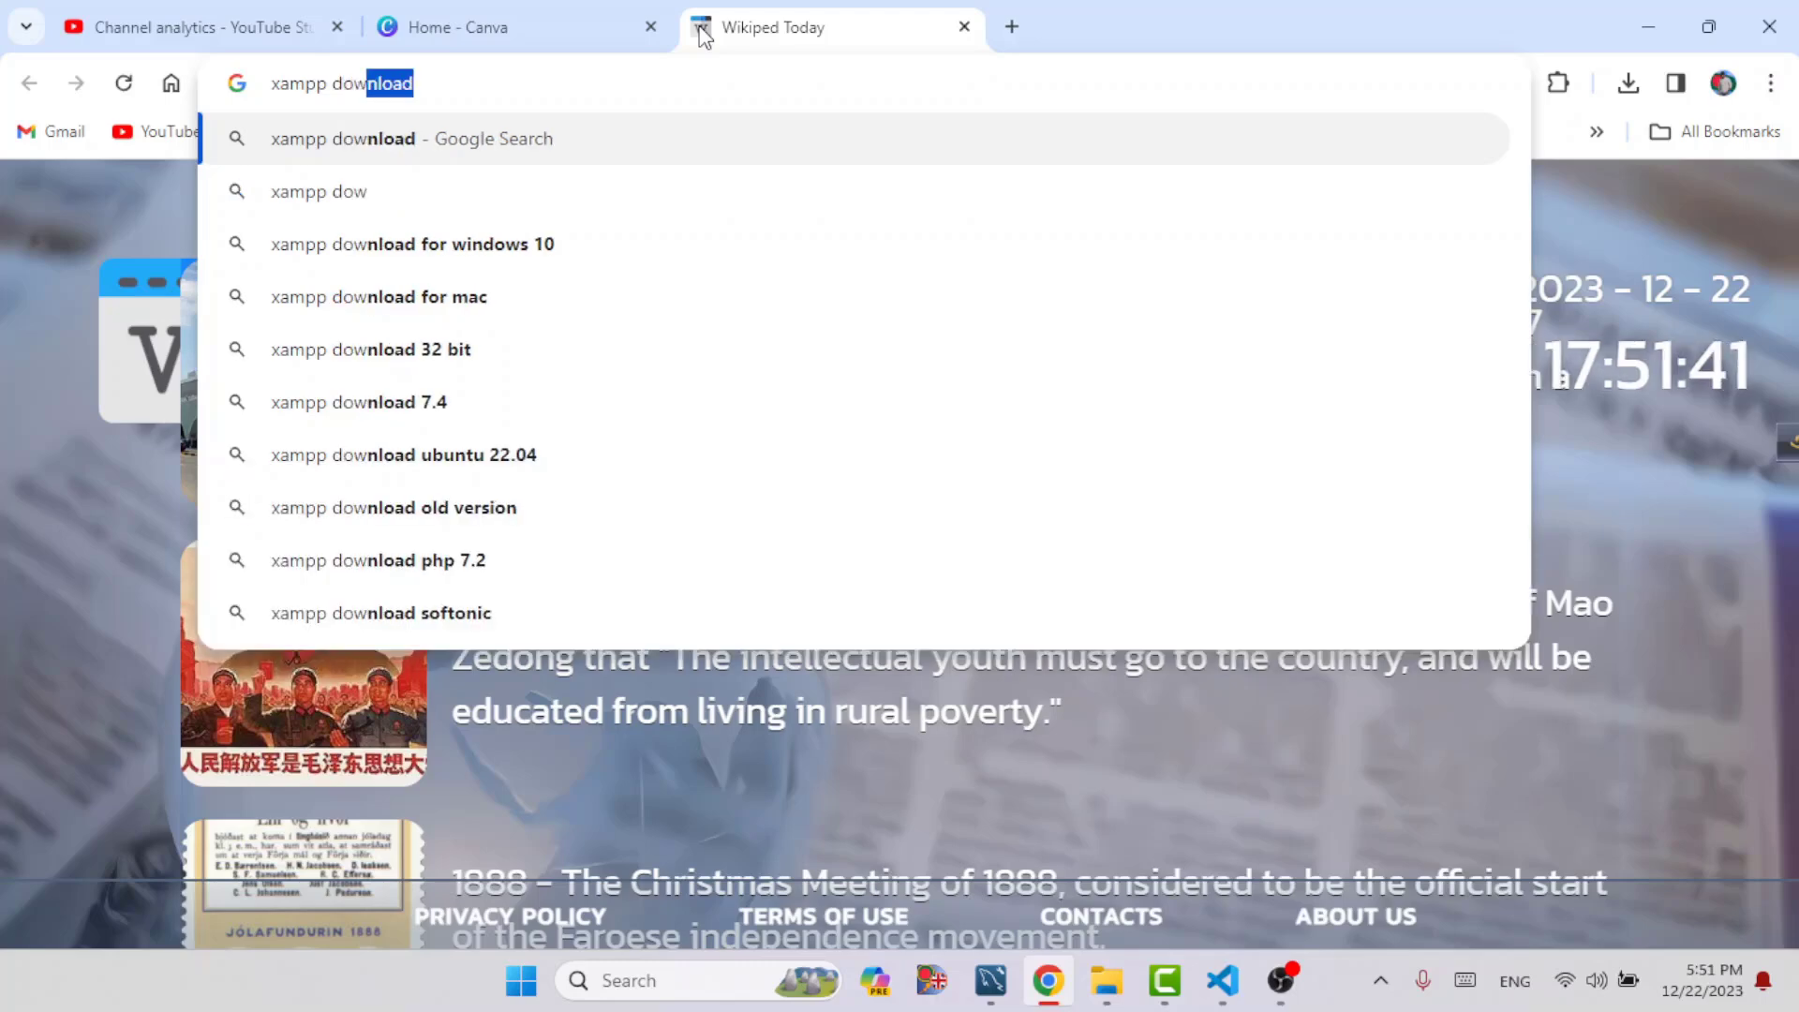
type("nload")
key("Return")
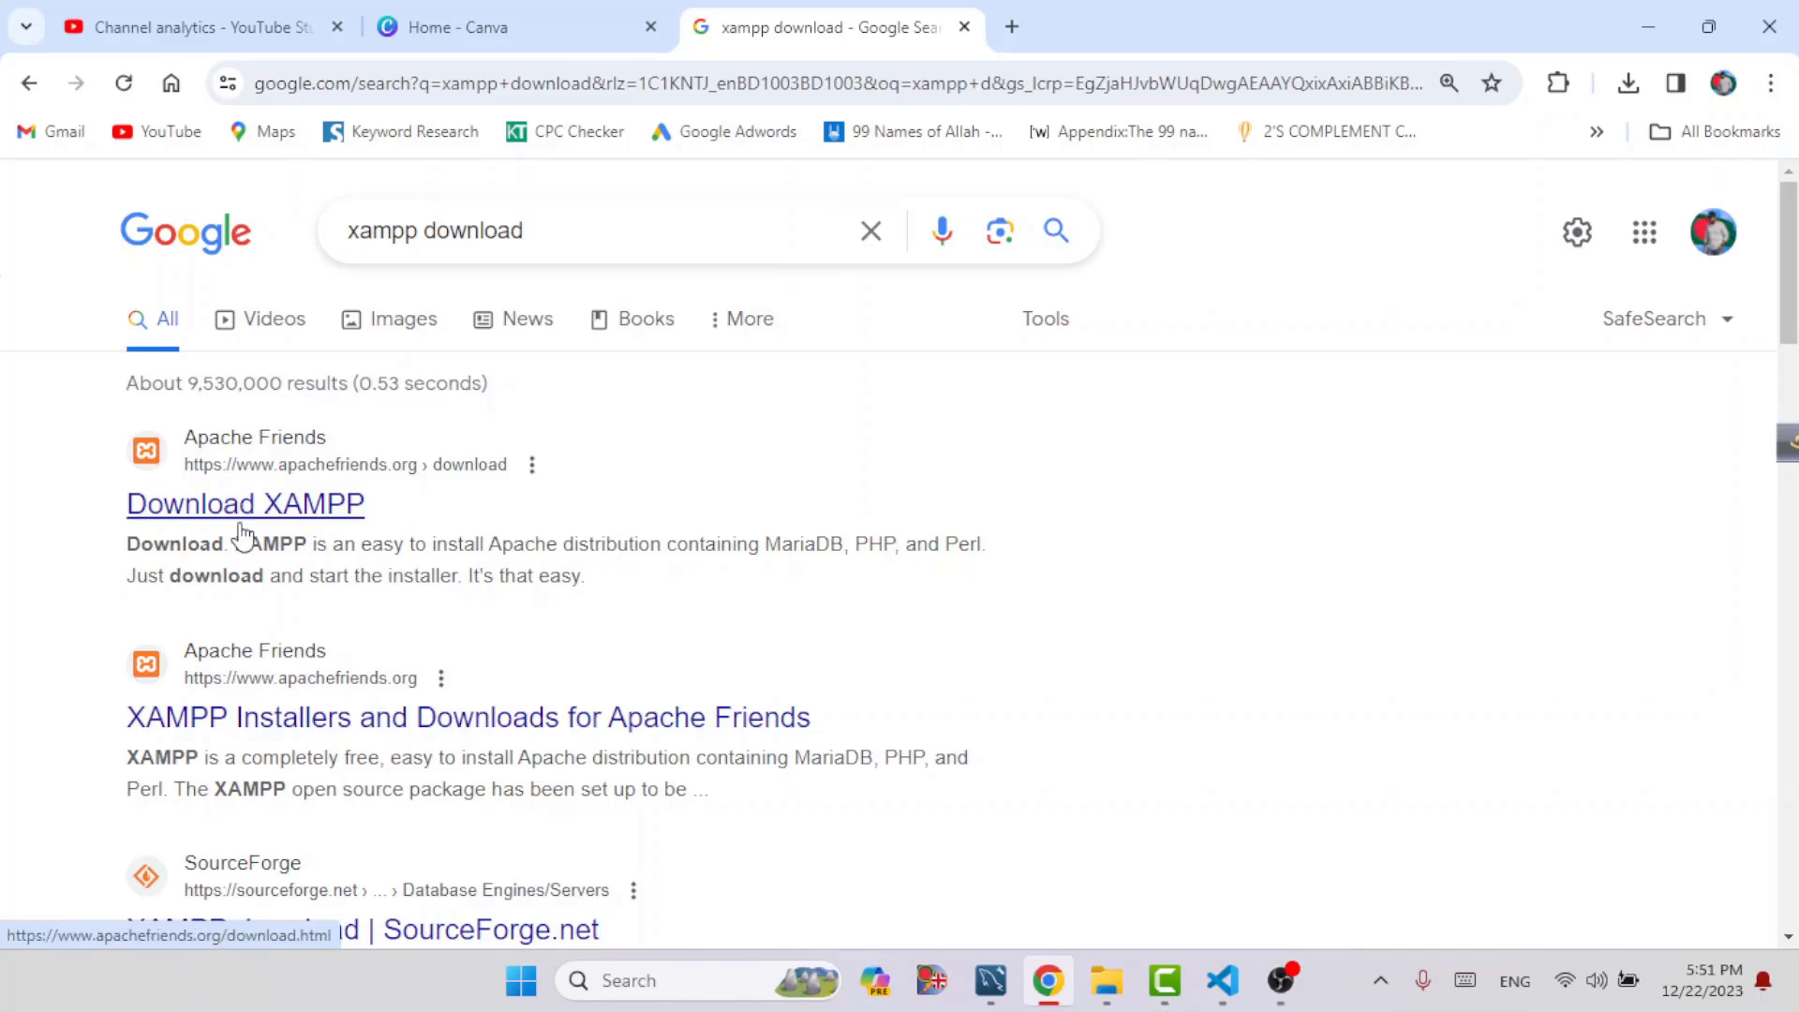
Open the Apache Friends download page, download the 64-bit Windows installer for XAMPP 8.2.12, and check its download progress
left_click(243, 518)
scroll(651, 559, "down", 2)
scroll(651, 560, "down", 1)
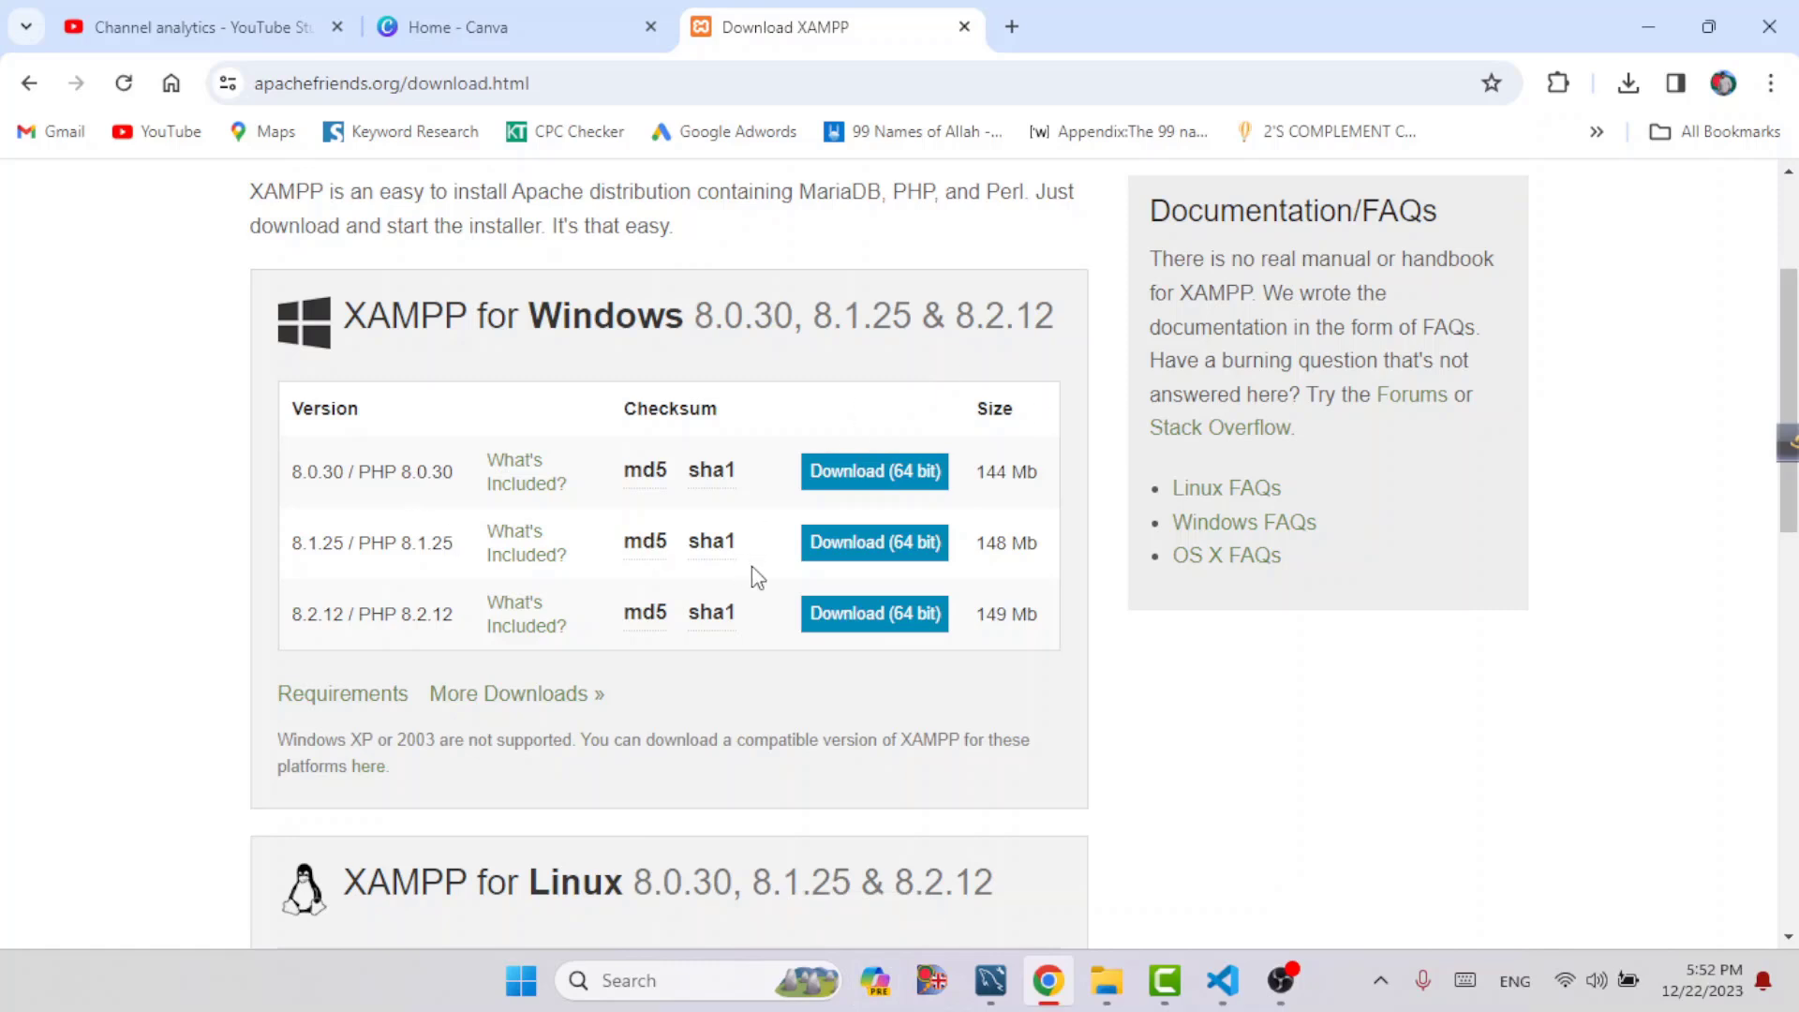
left_click(871, 635)
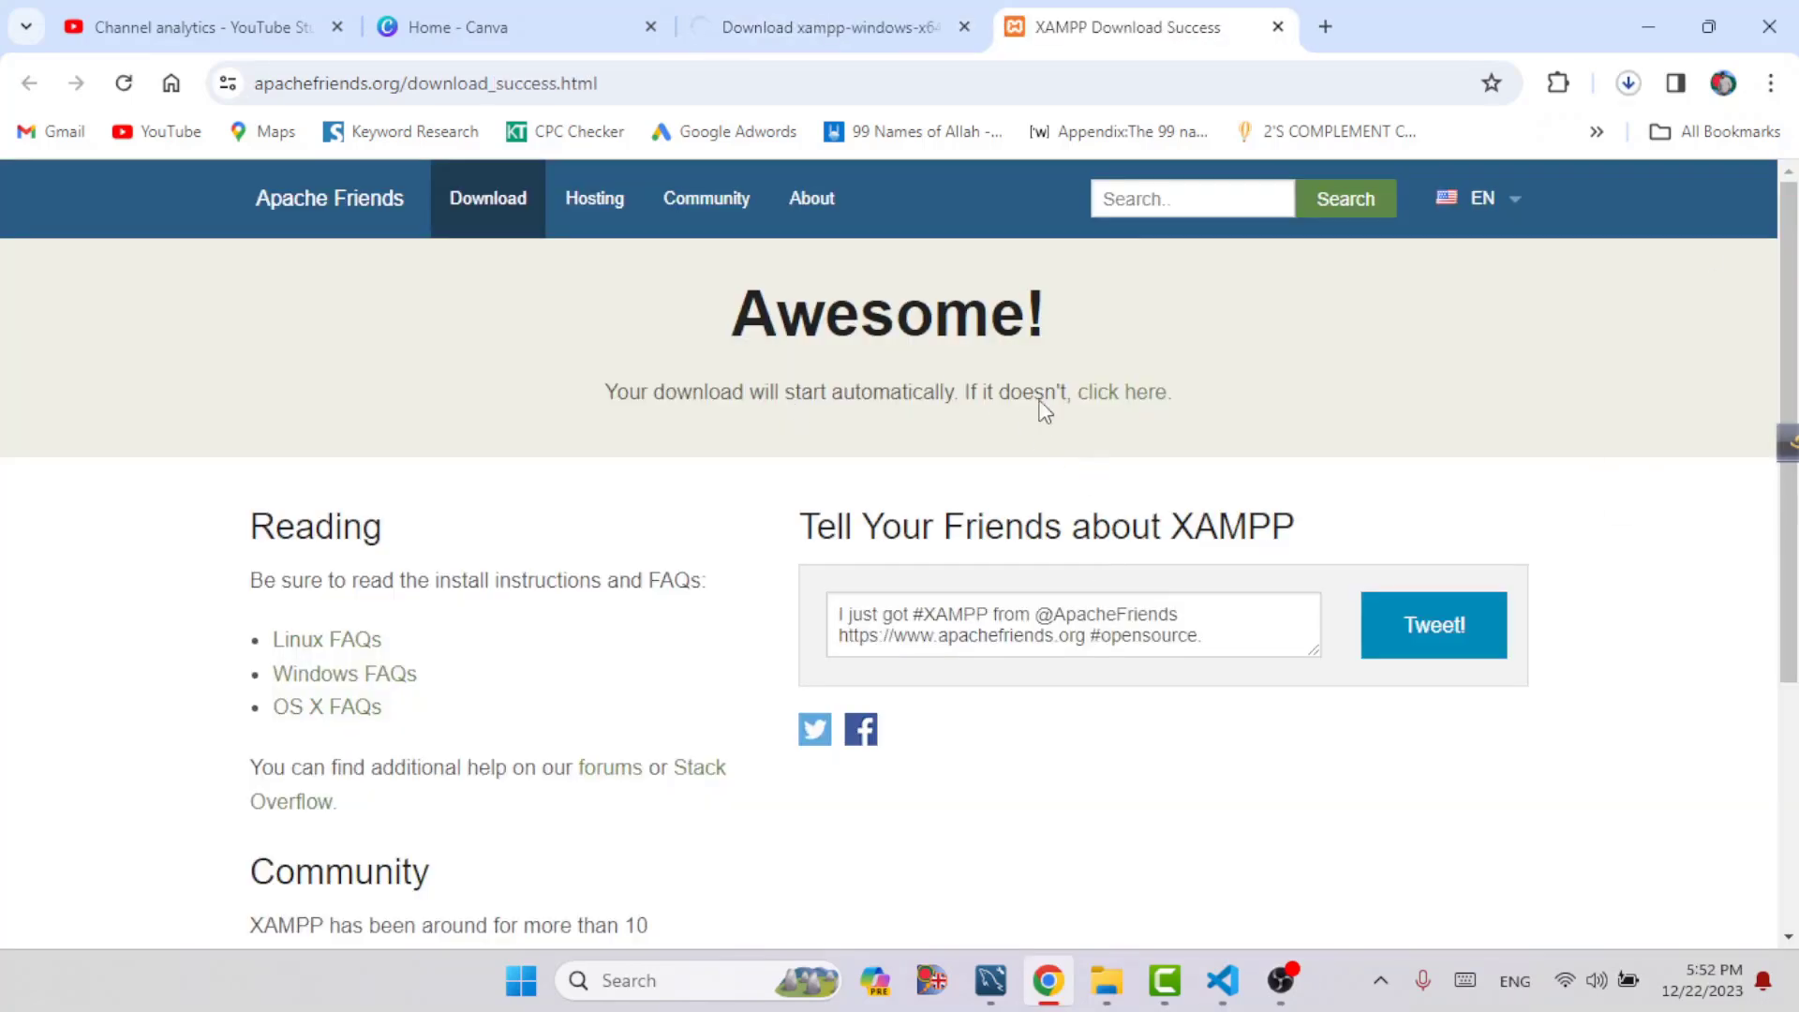
left_click(1627, 93)
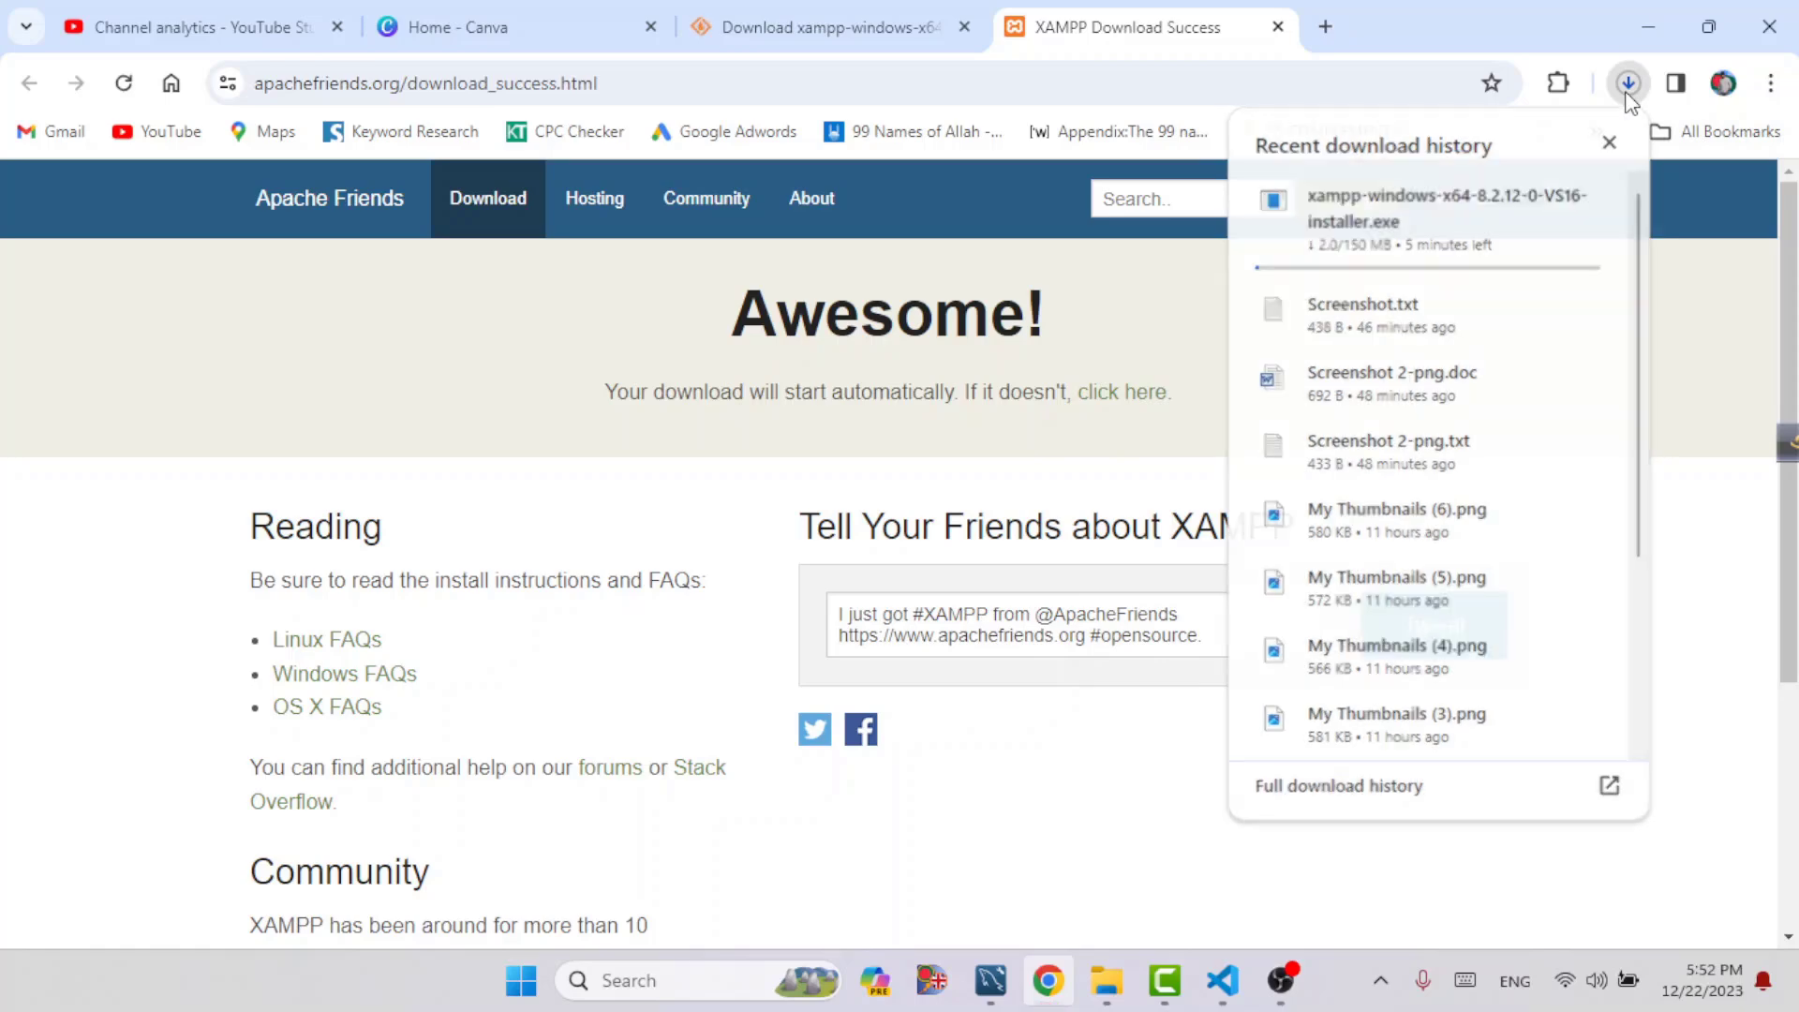
left_click(1628, 89)
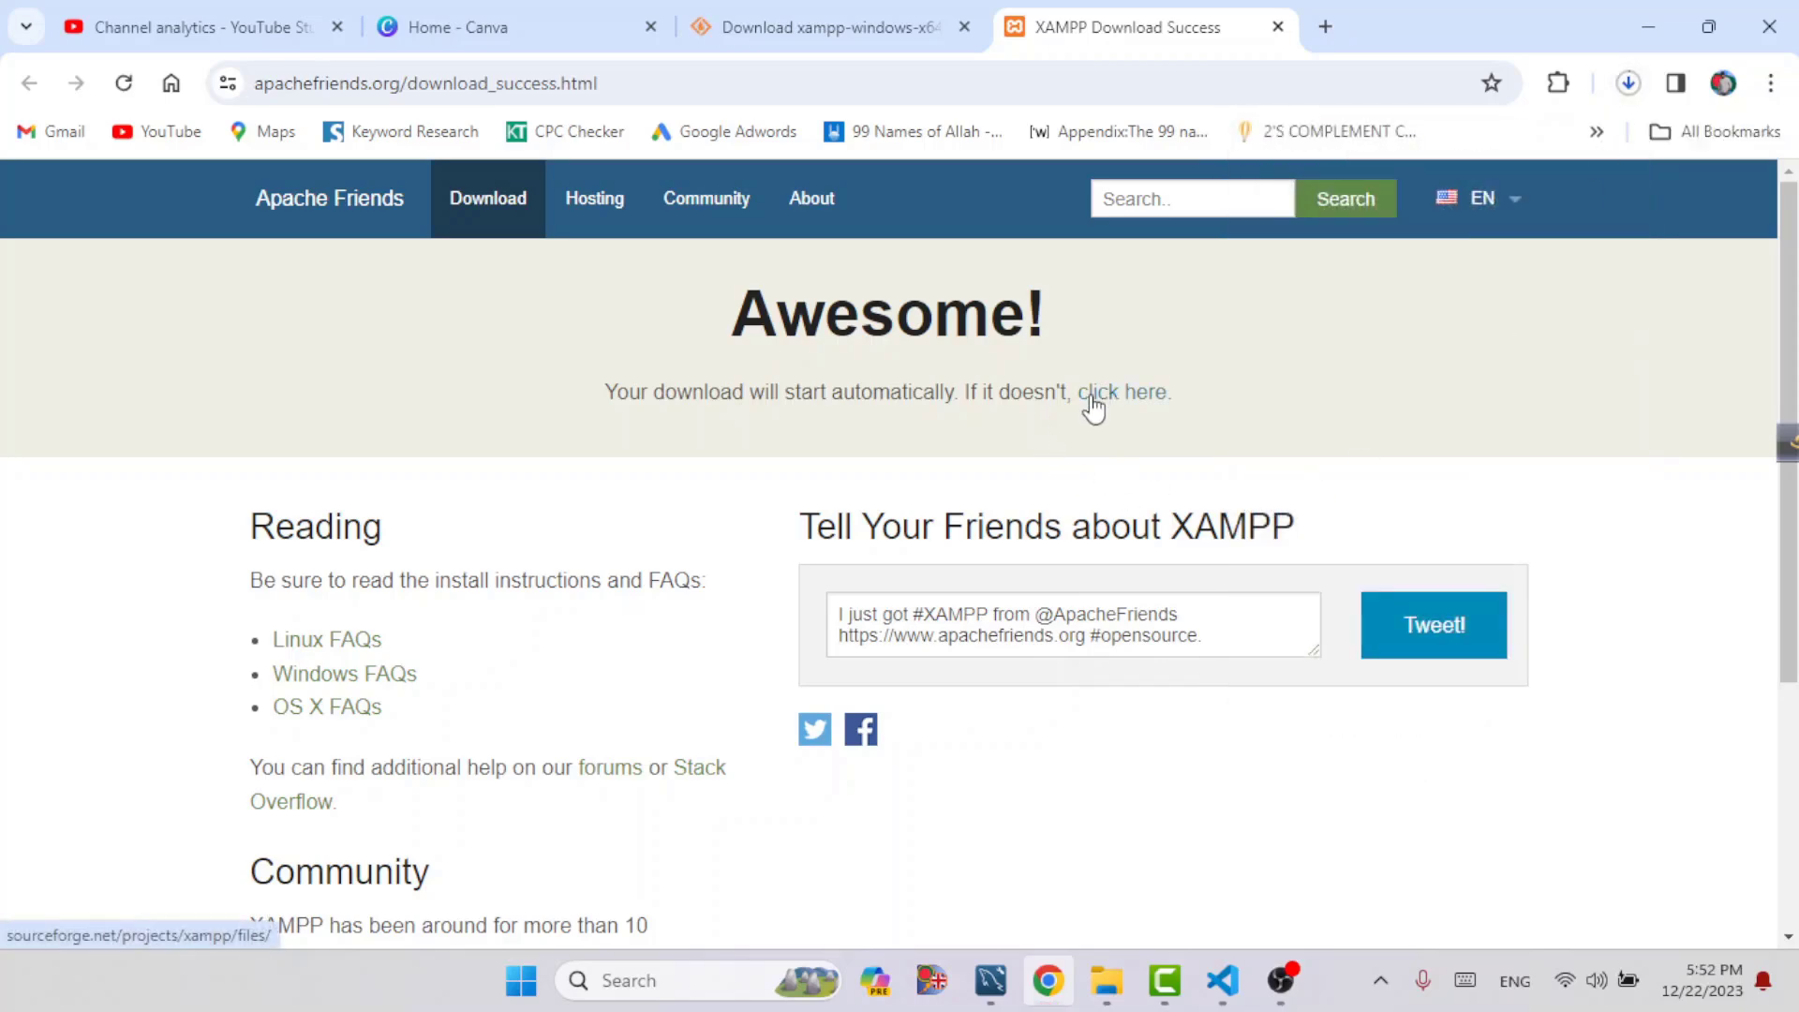
Run the downloaded XAMPP installer and accept the default components to reach the installation folder choice
left_click(1628, 83)
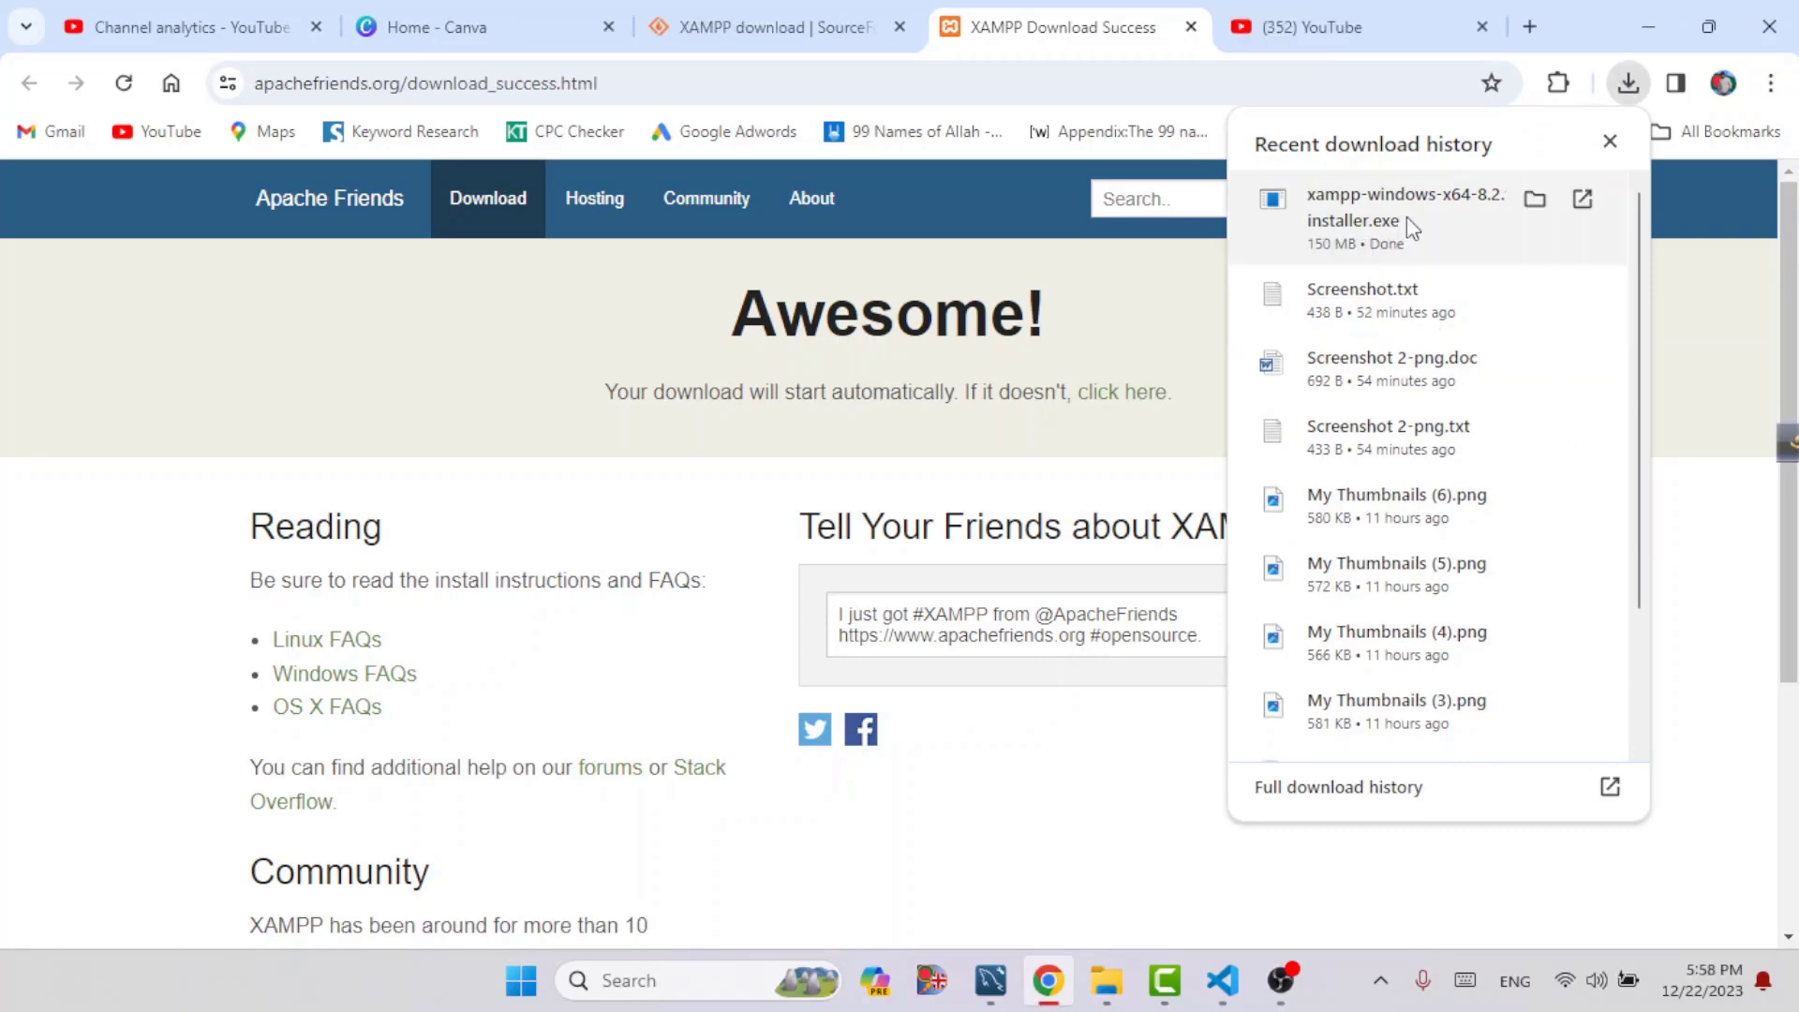
left_click(1346, 210)
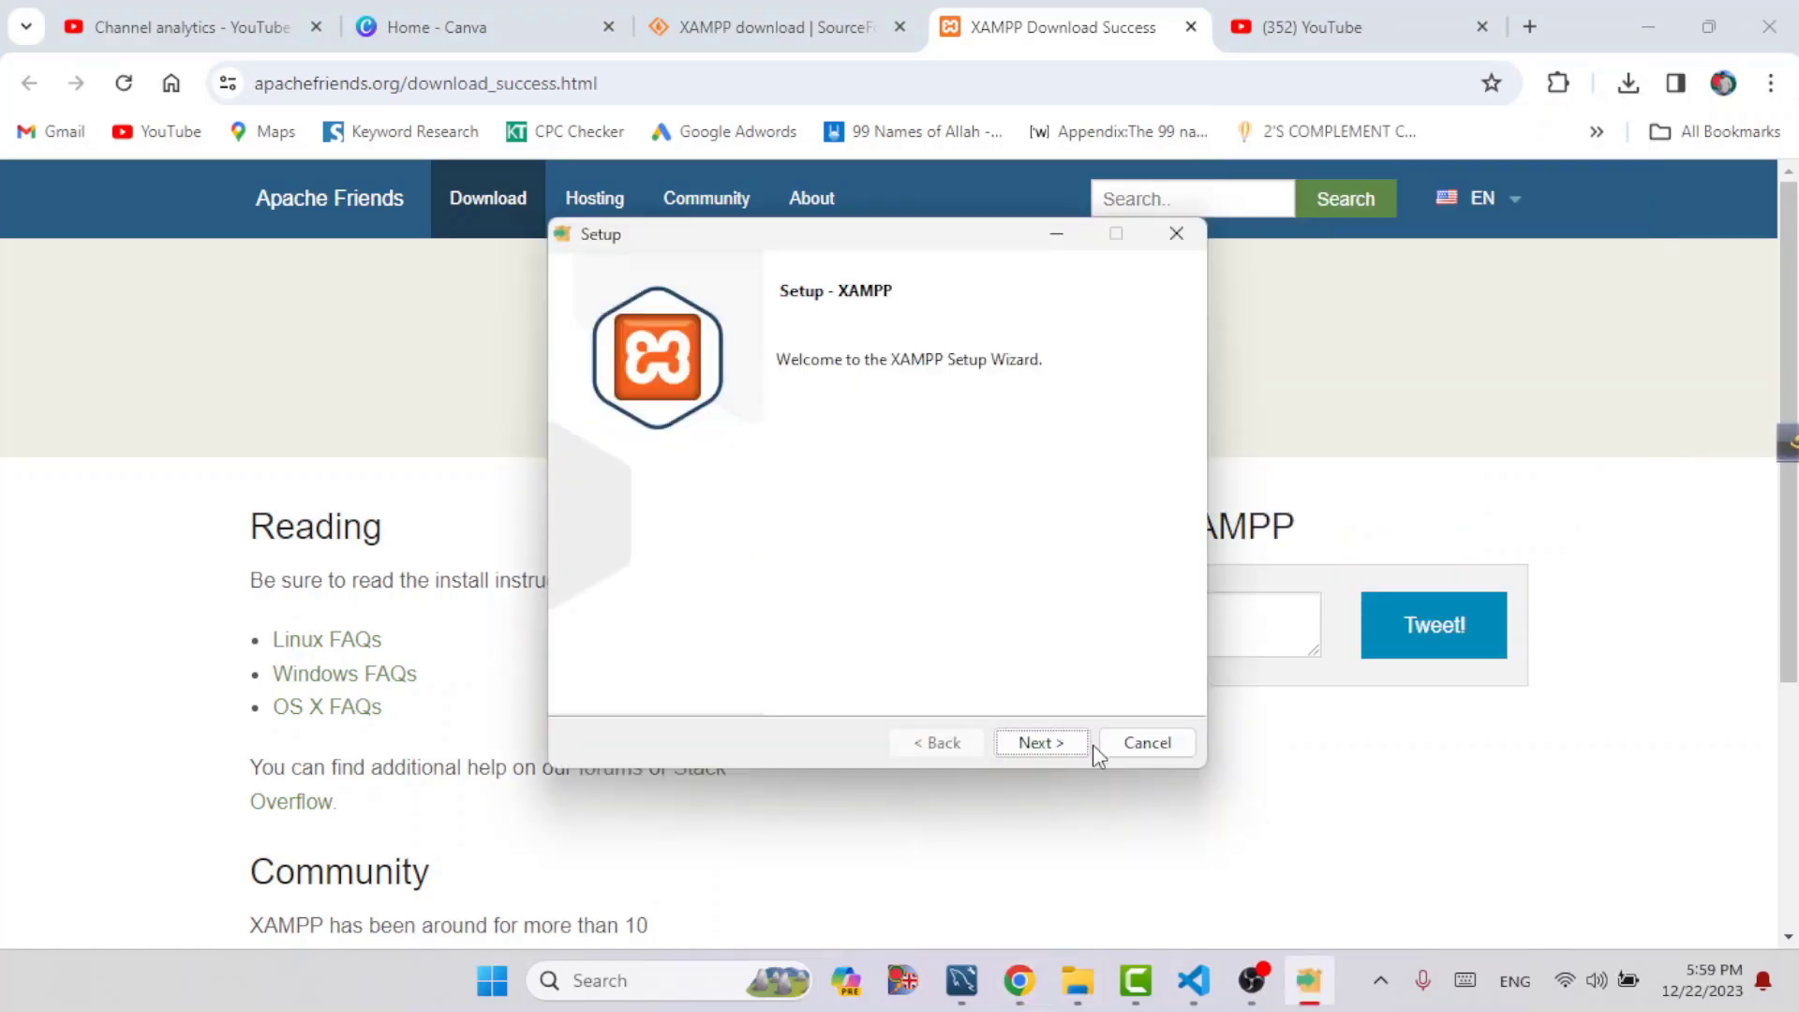
left_click(1054, 745)
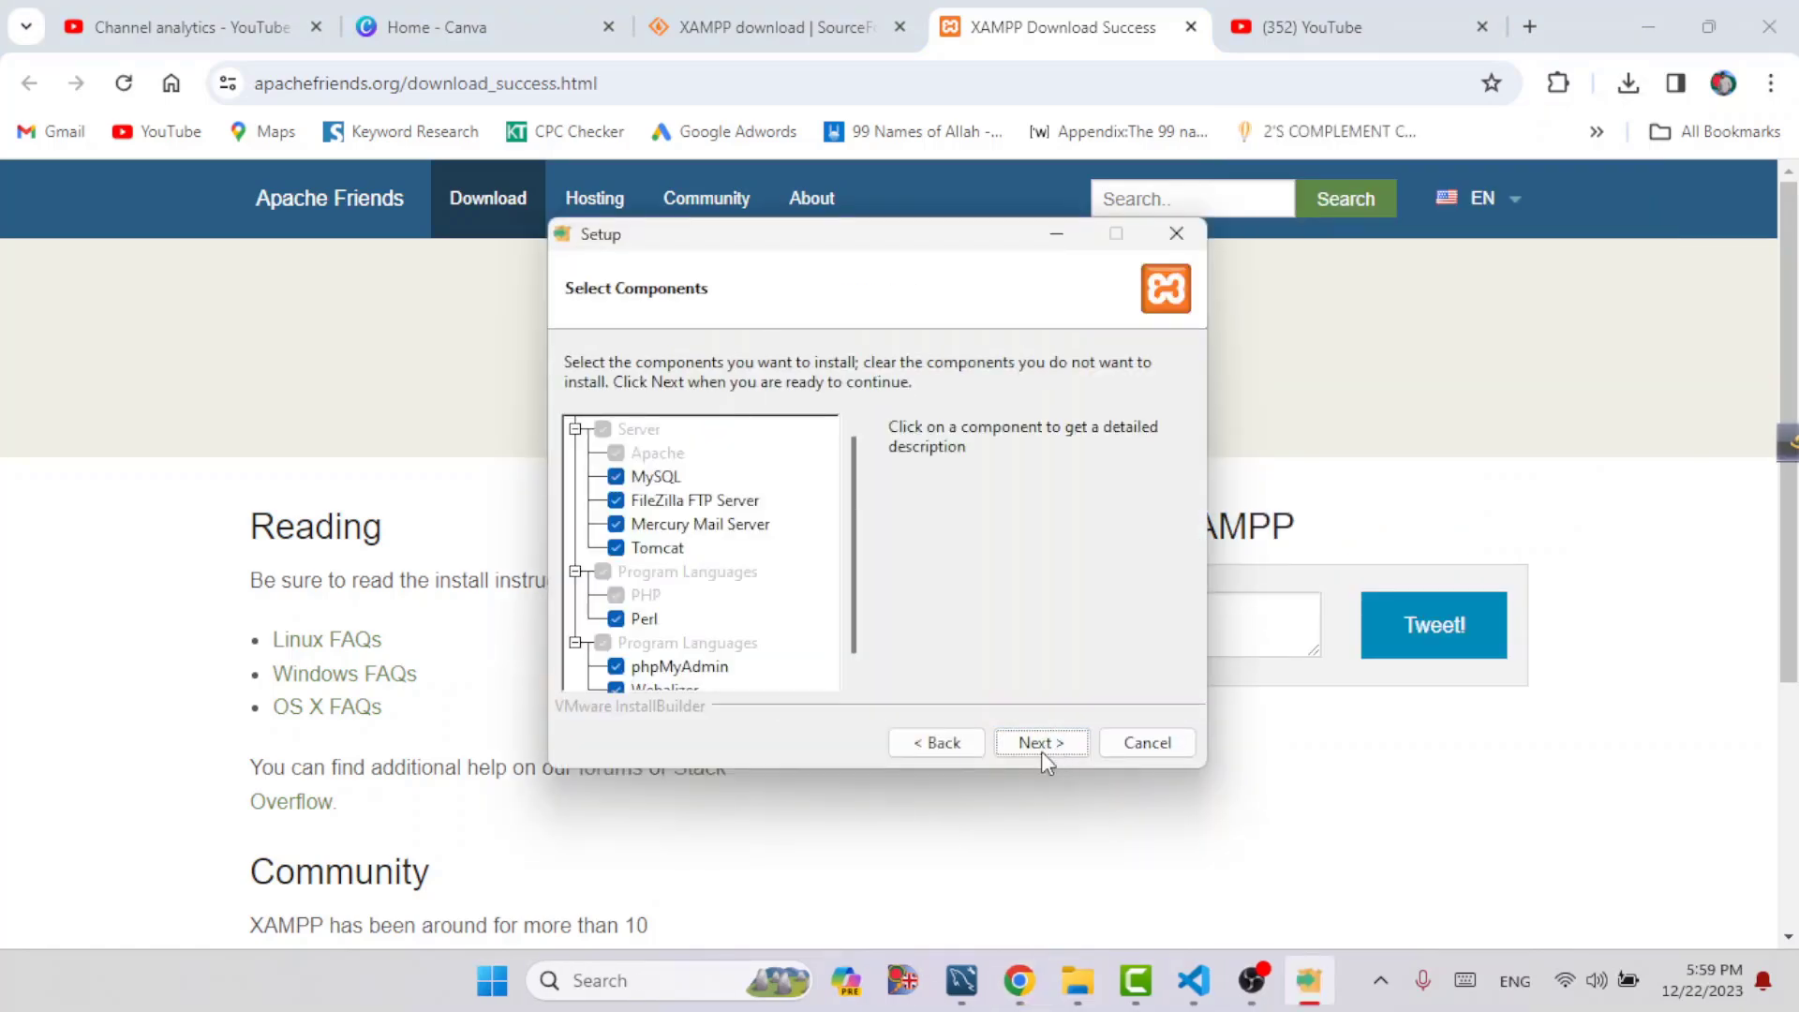
left_click(1042, 745)
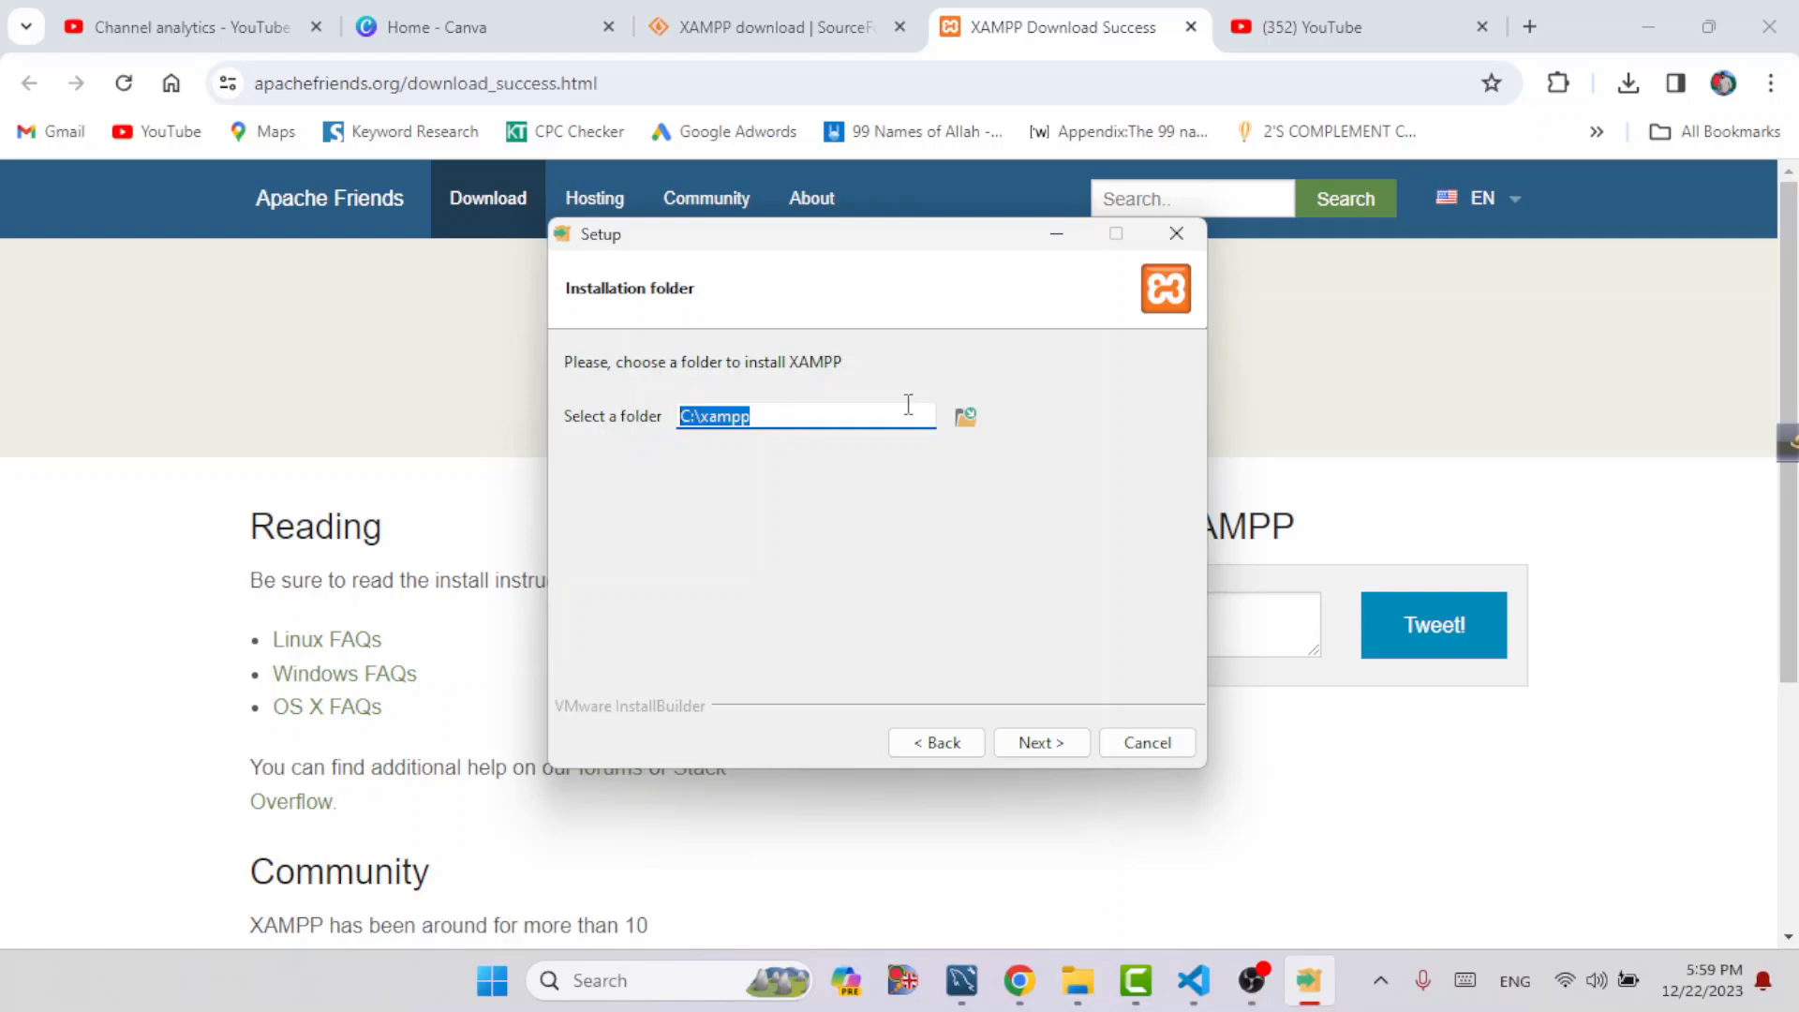
Set the XAMPP installation folder to D:\Xampp Server by browsing to it on the D: drive
left_click(956, 419)
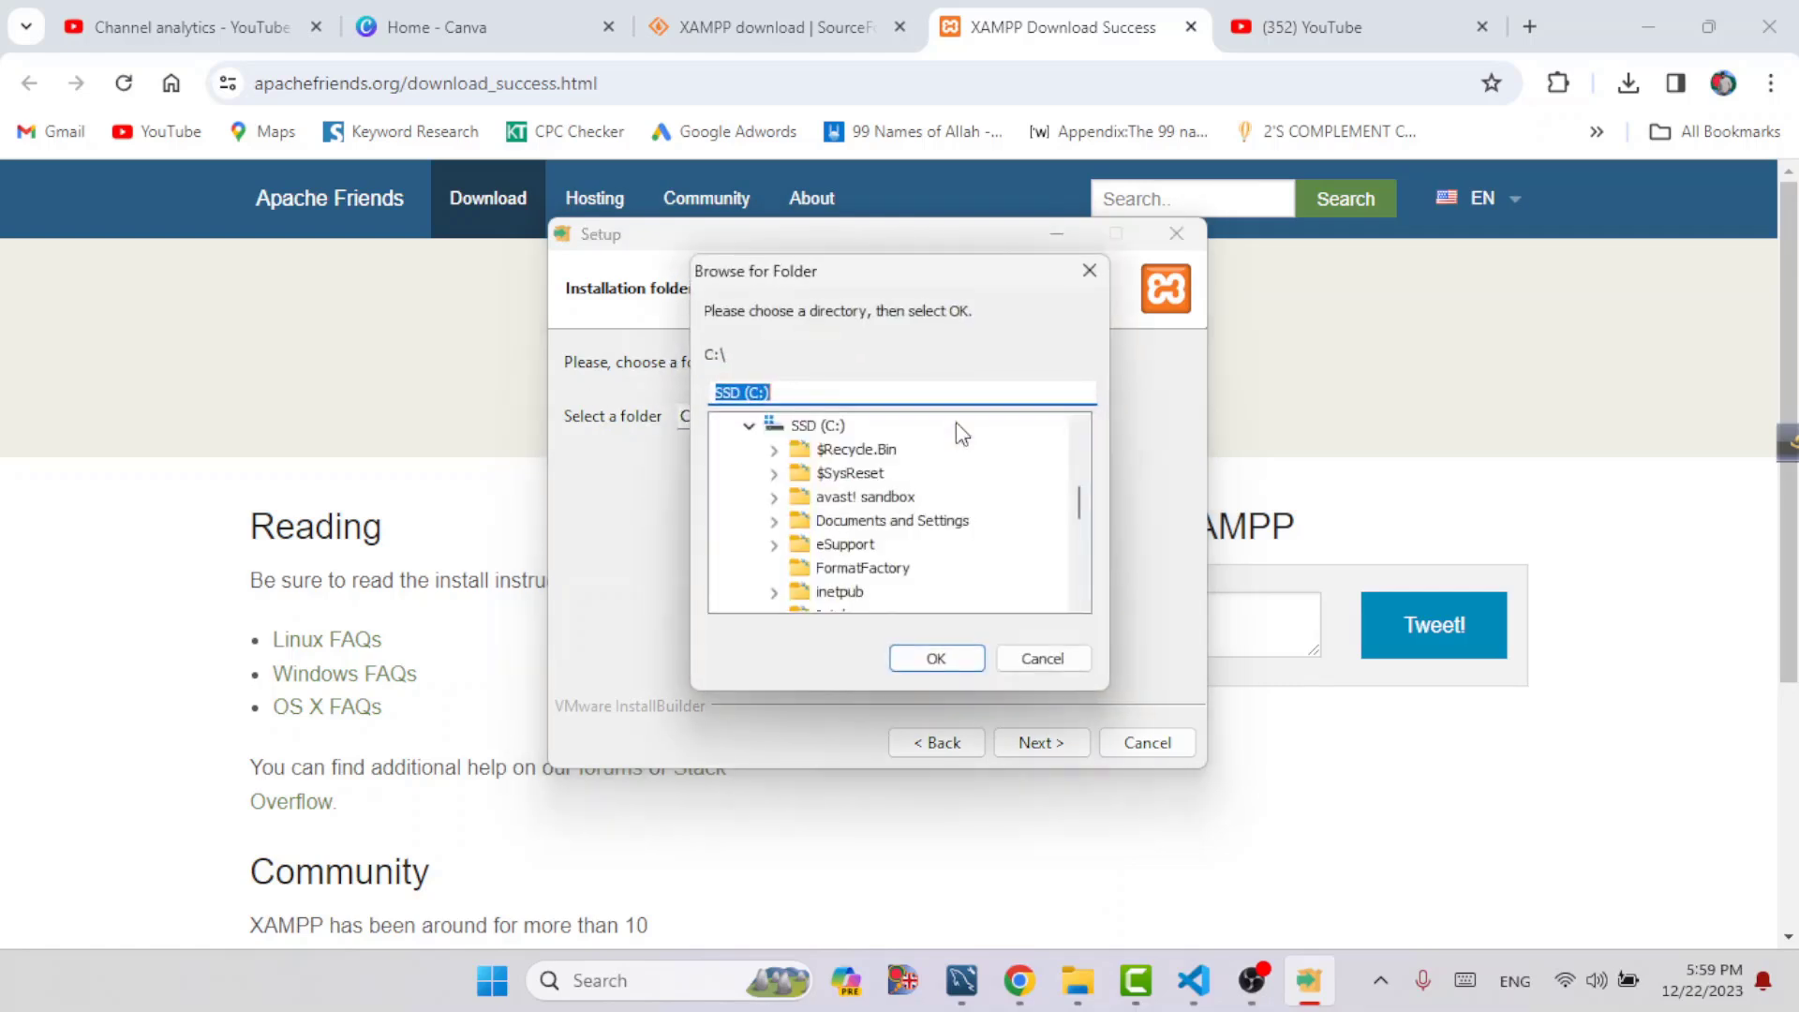
scroll(915, 553, "down", 15)
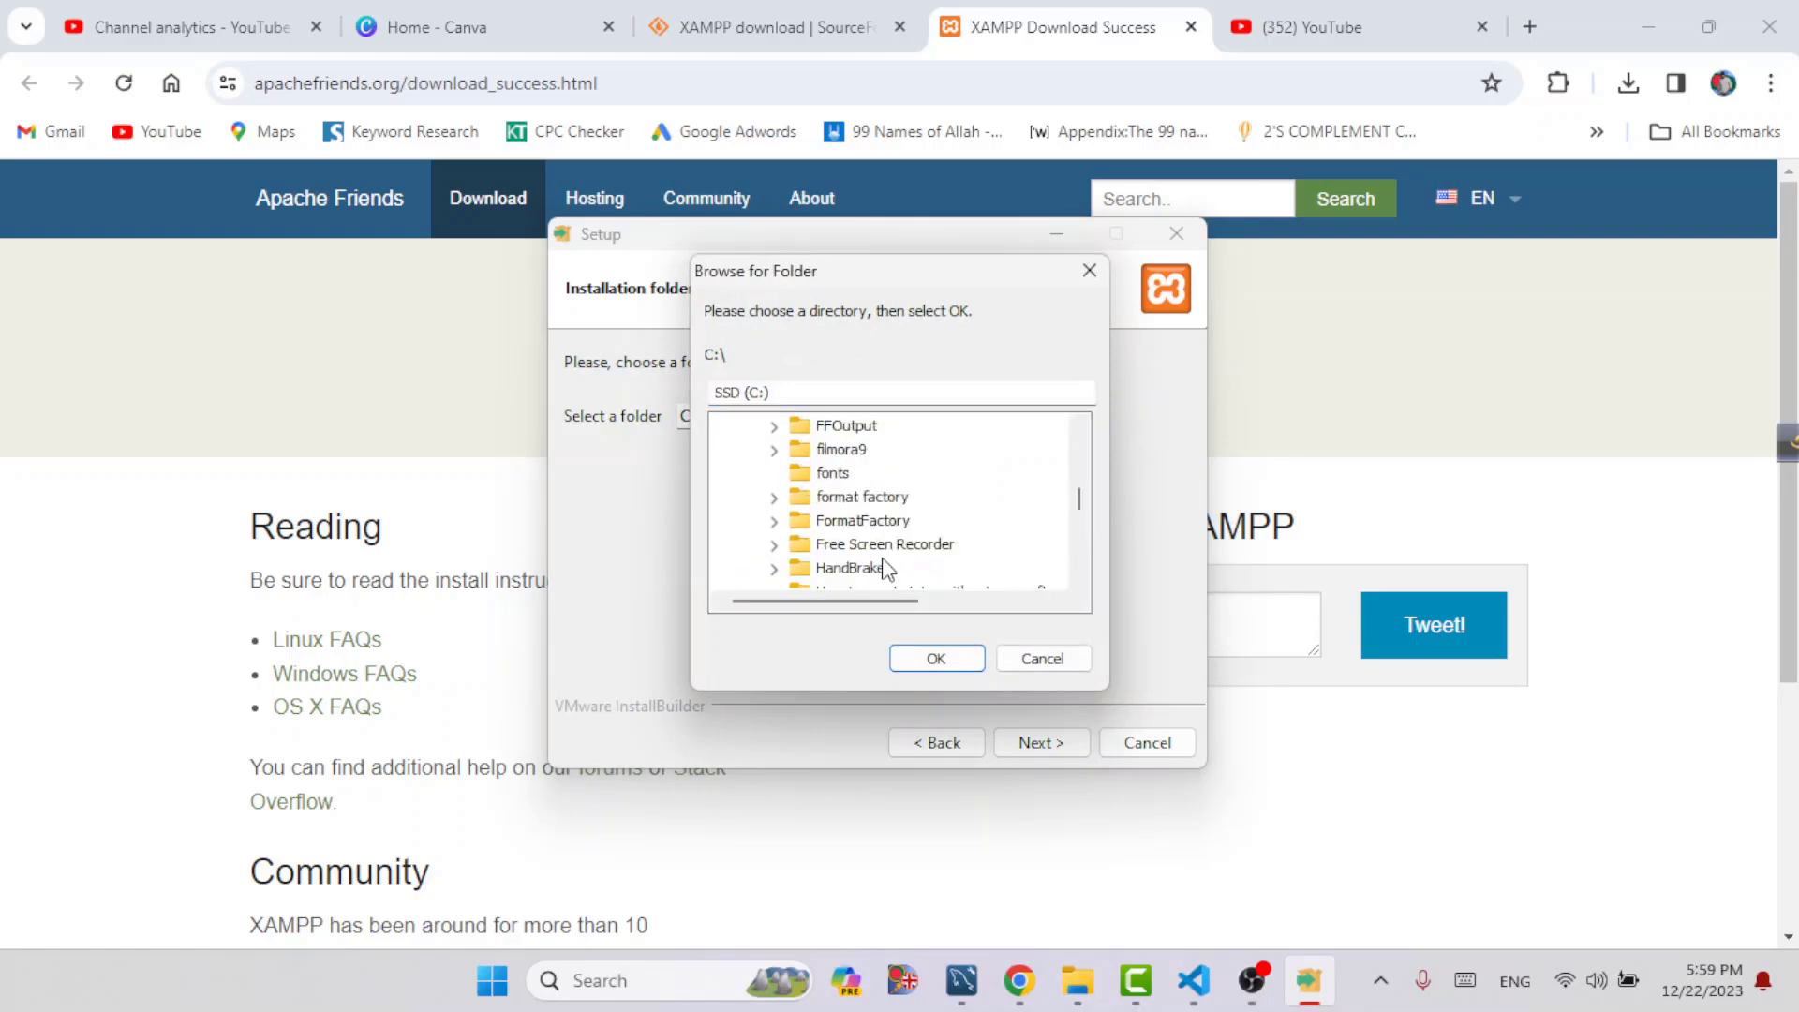
scroll(885, 568, "down", 15)
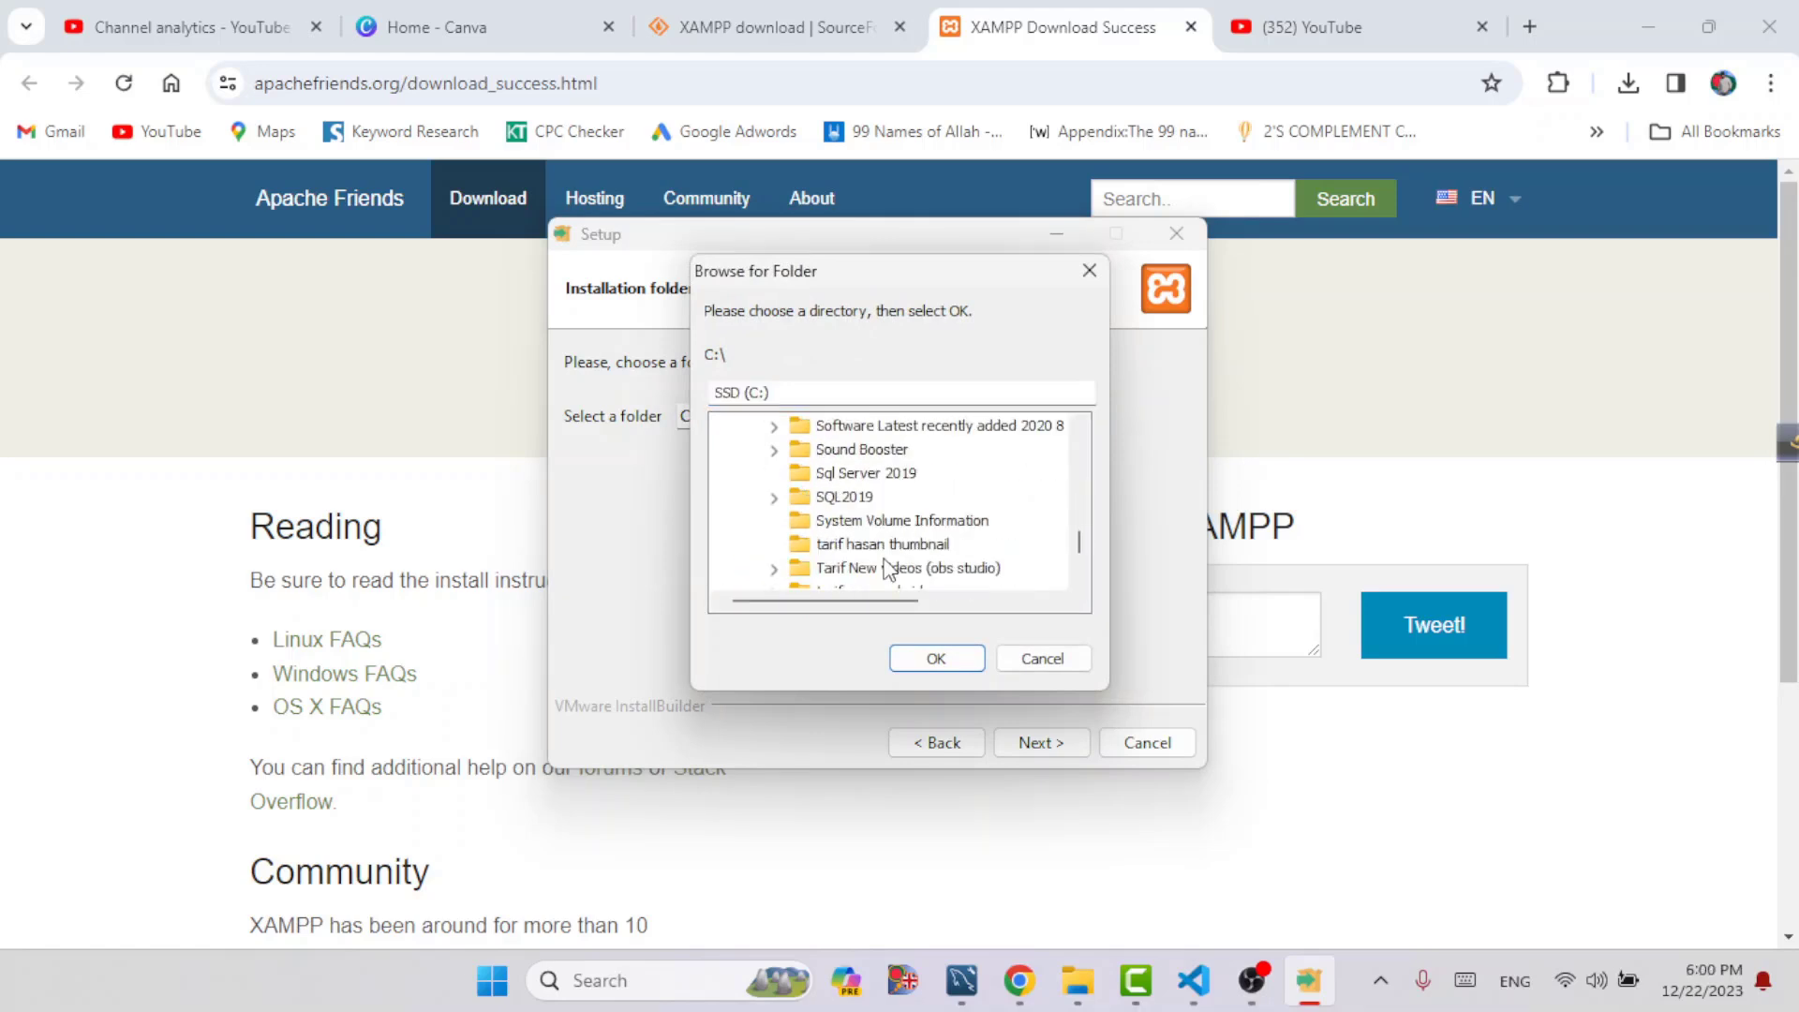
scroll(888, 569, "down", 5)
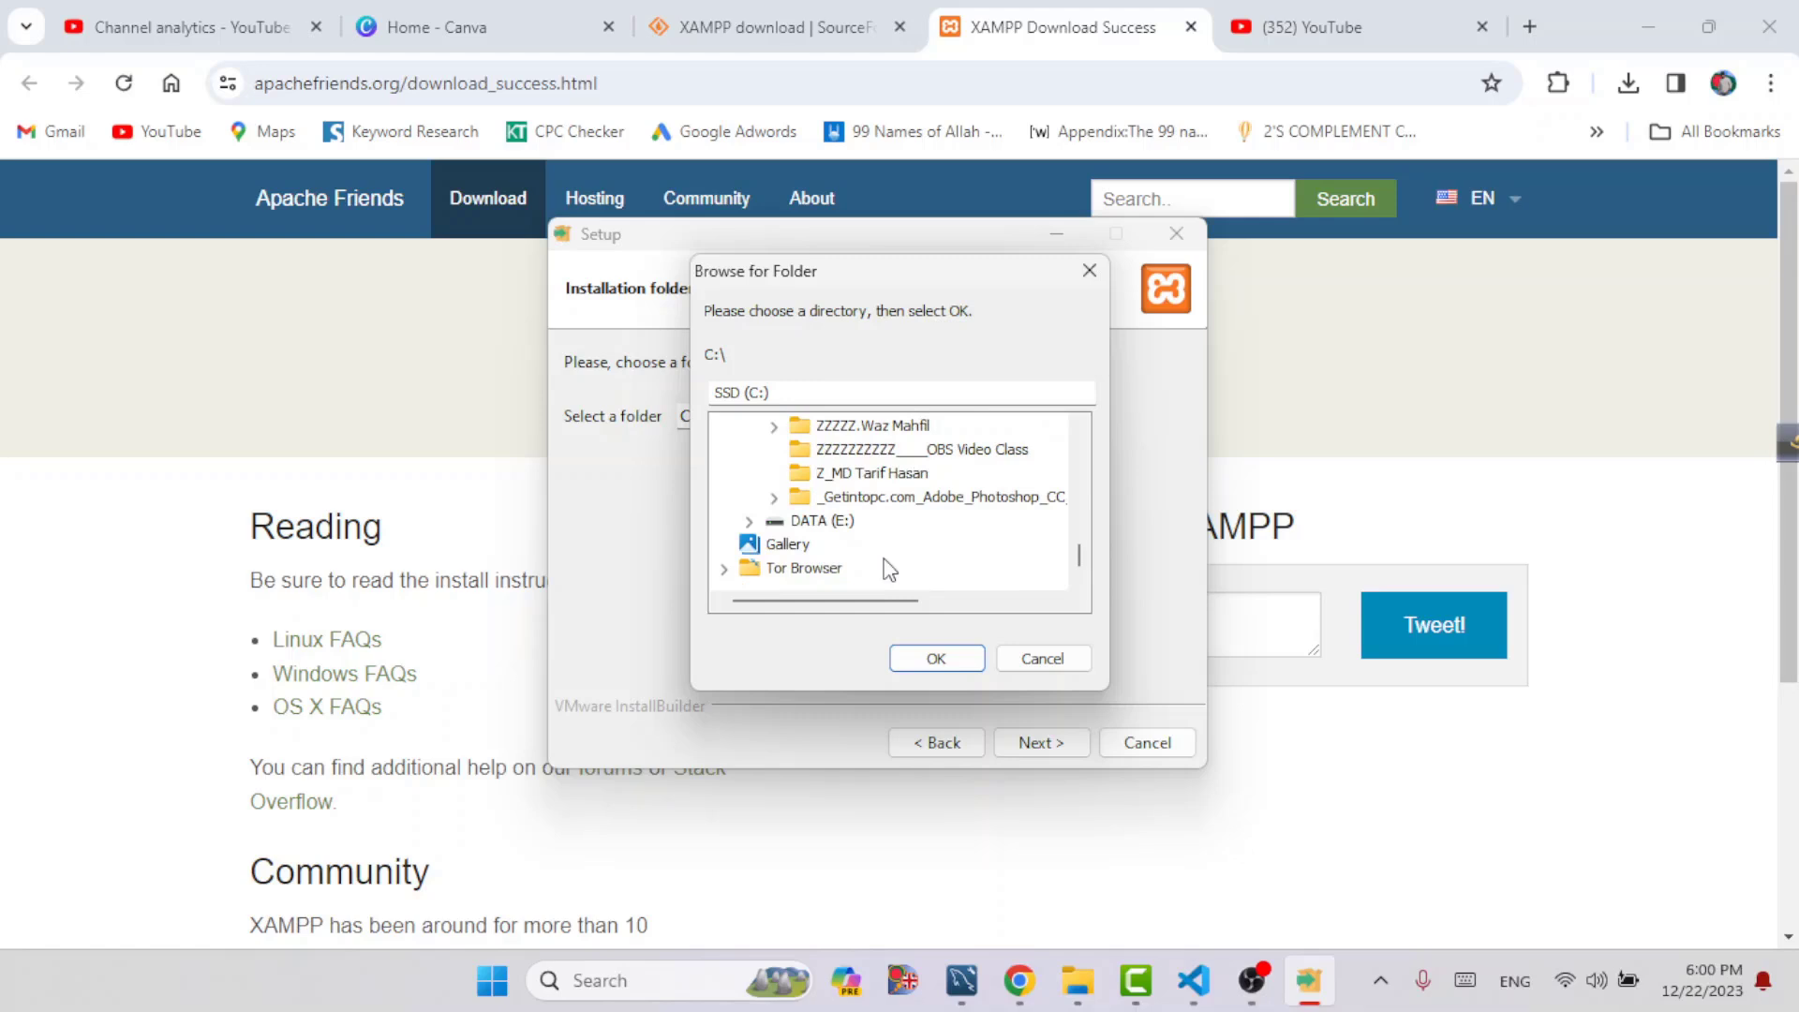
scroll(888, 569, "up", 15)
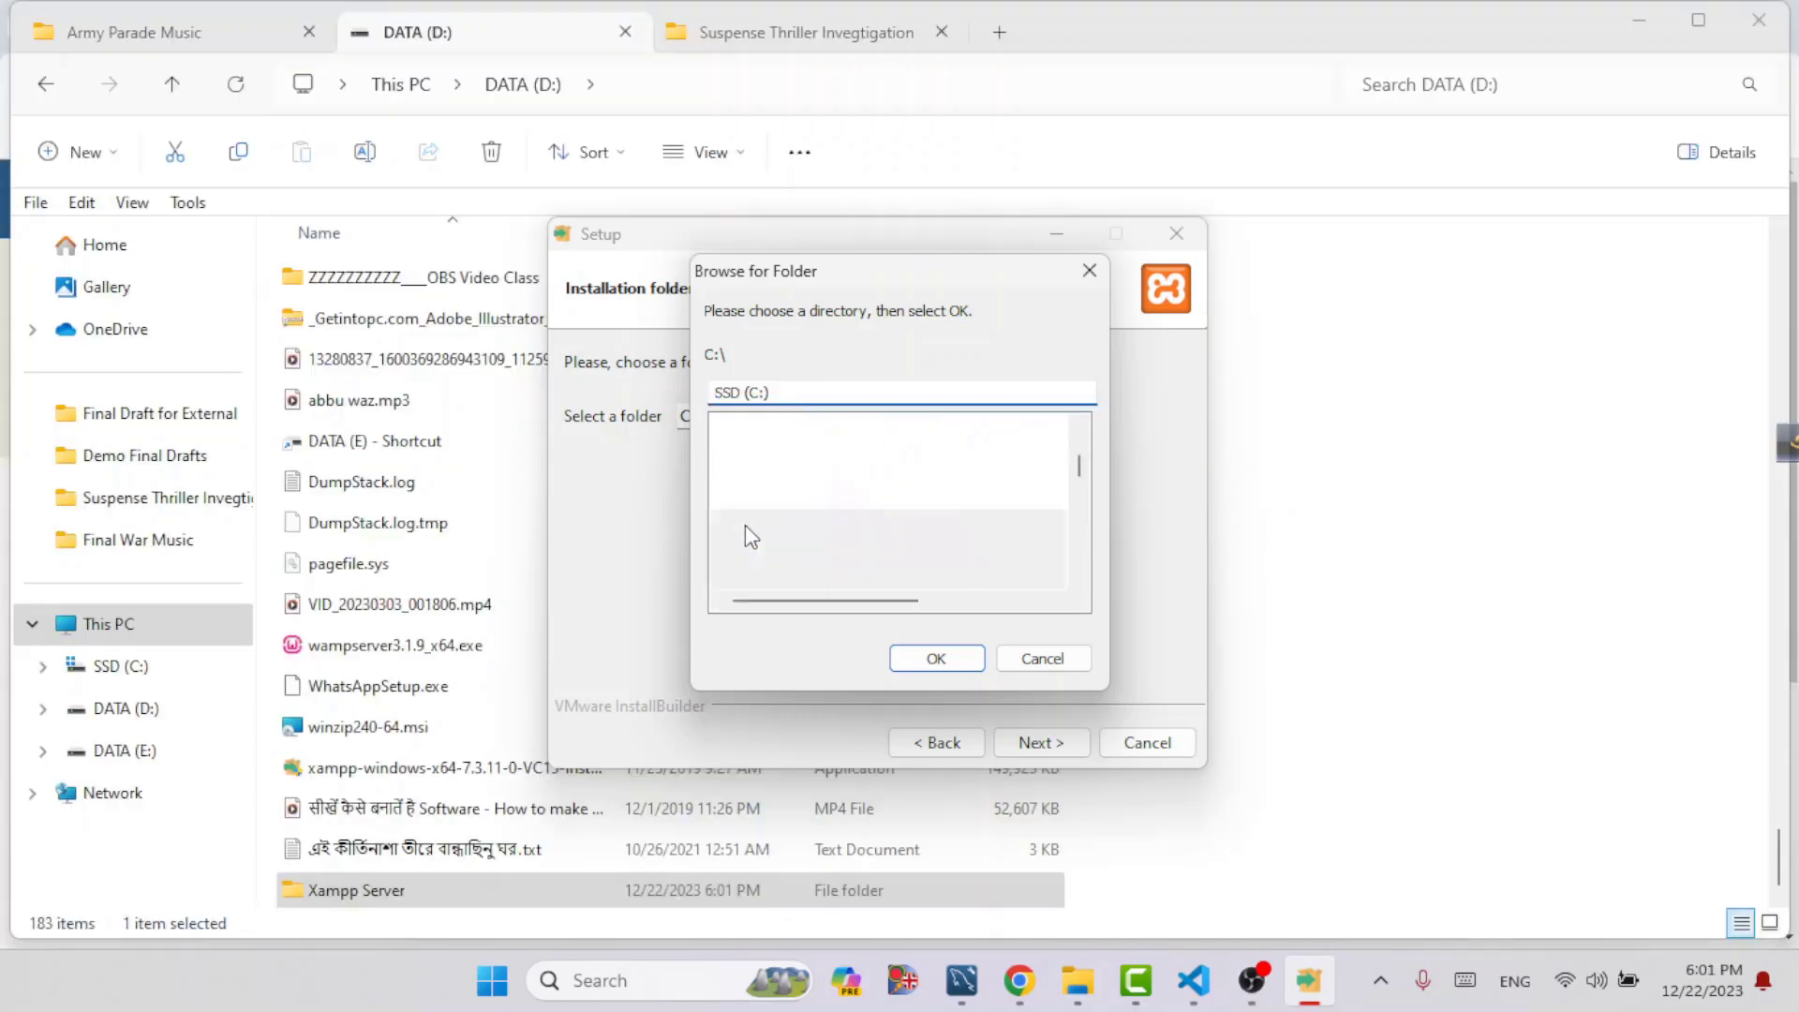
scroll(888, 548, "down", 5)
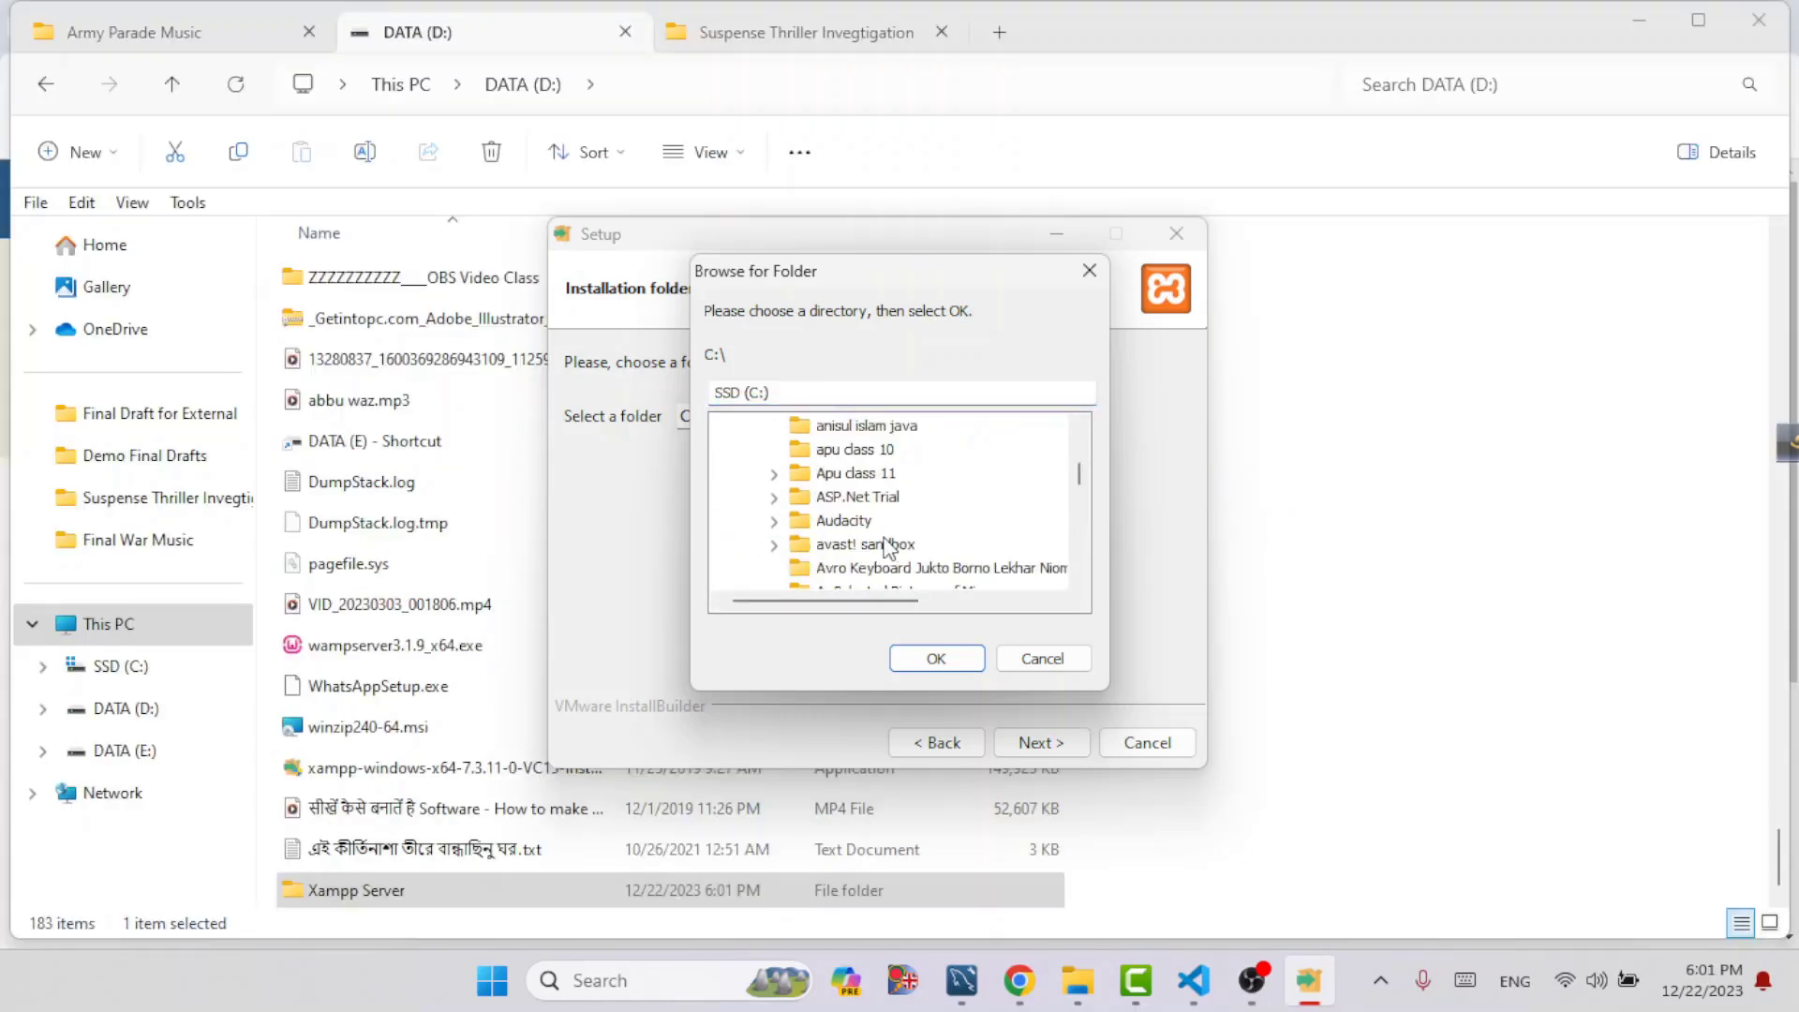
scroll(886, 543, "down", 15)
left_click(853, 520)
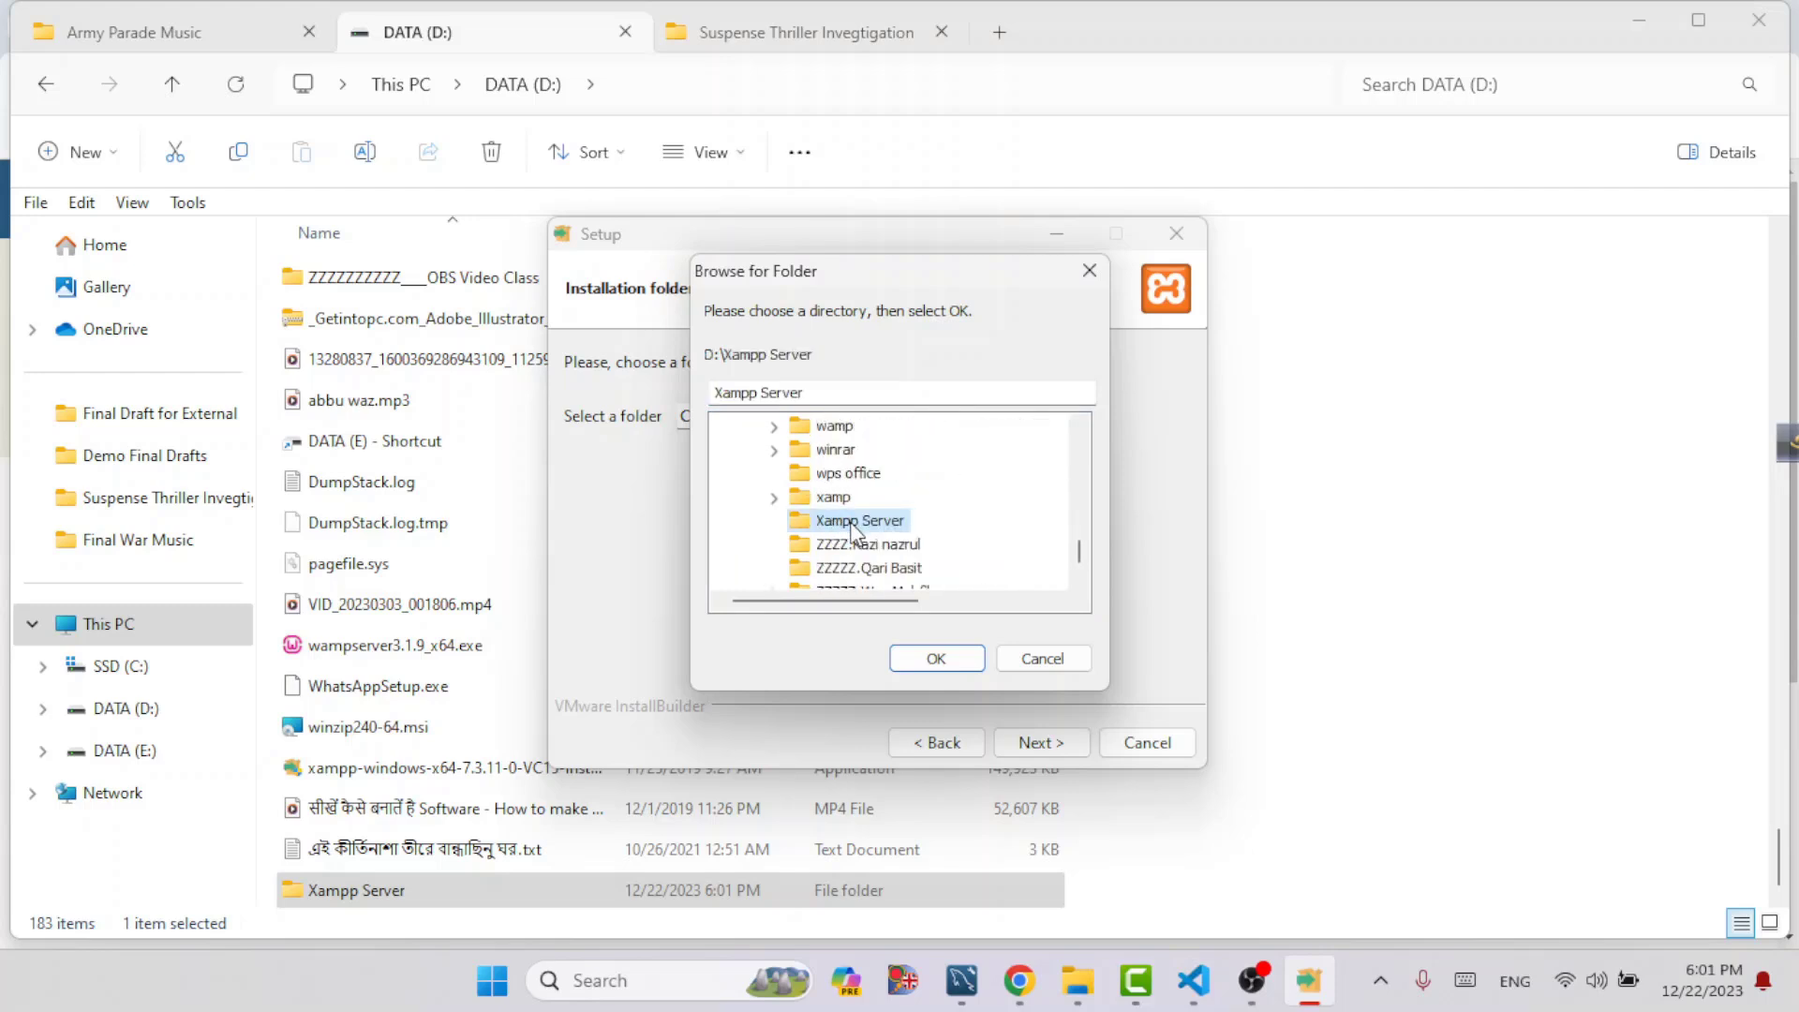
left_click_drag(796, 271, 935, 280)
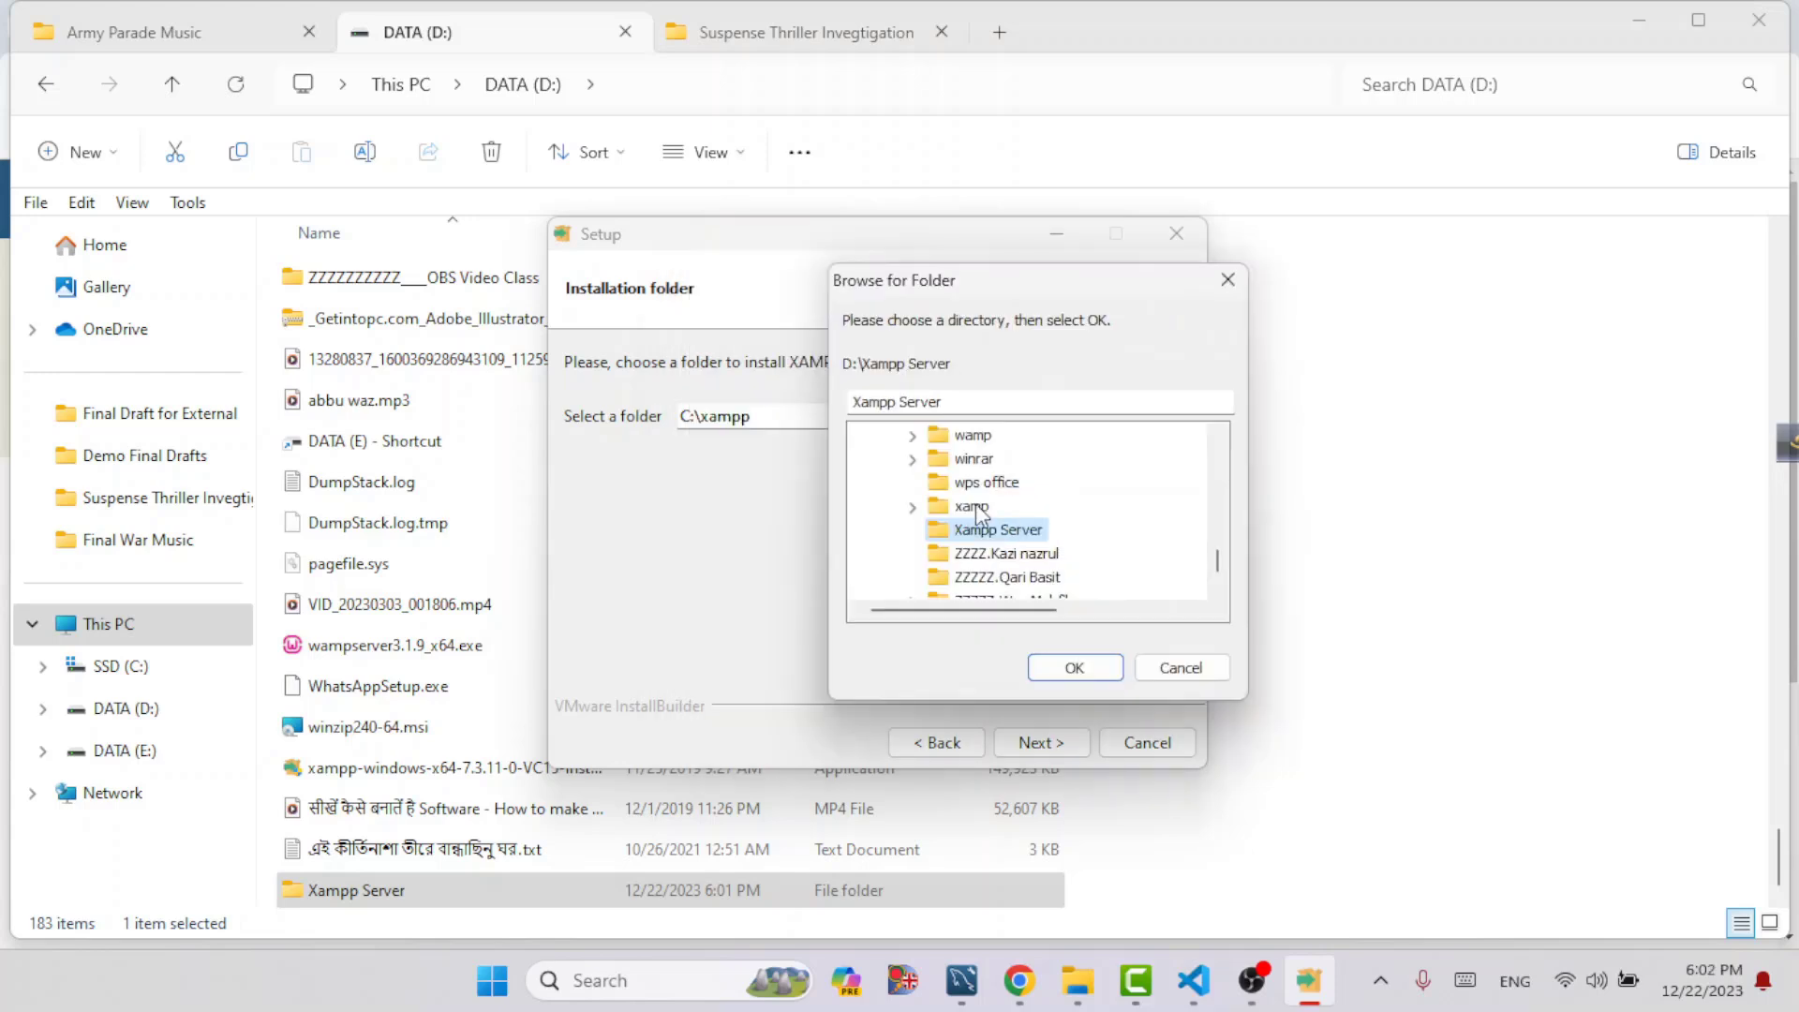
left_click(1057, 667)
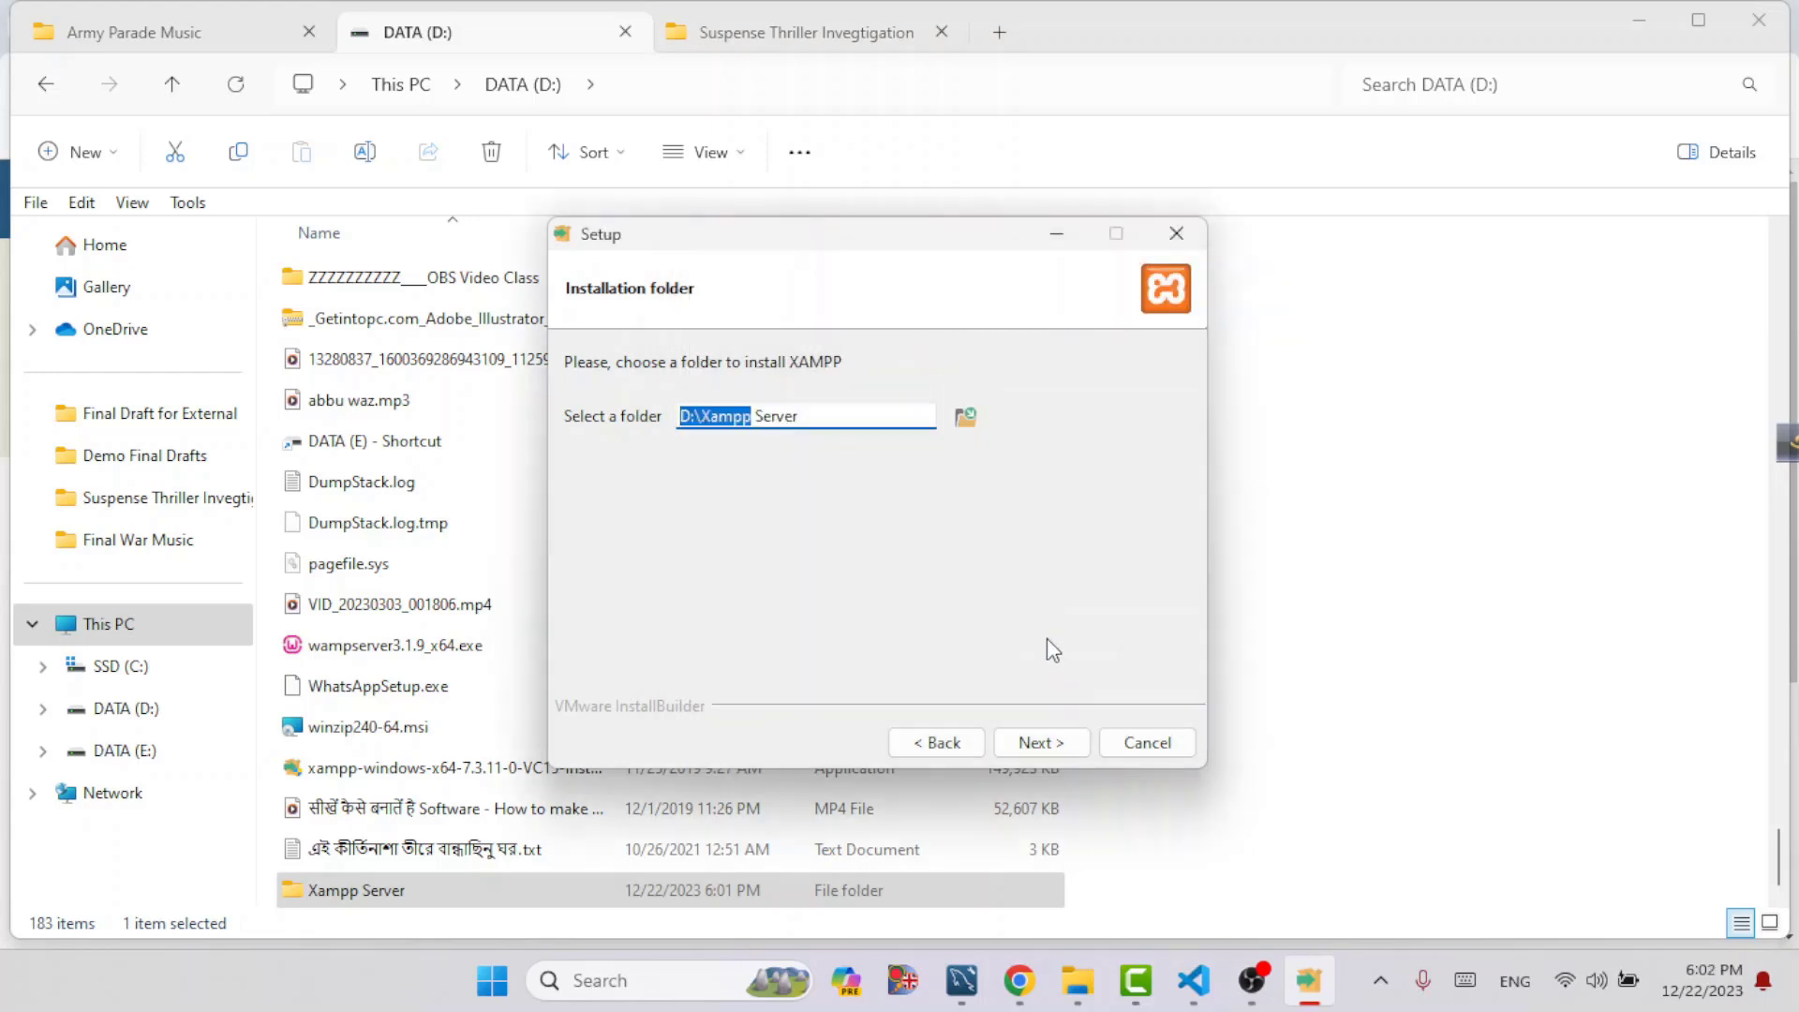
Install XAMPP with the remaining default settings and finish the setup with the Control Panel launching
left_click(1053, 746)
left_click(1053, 746)
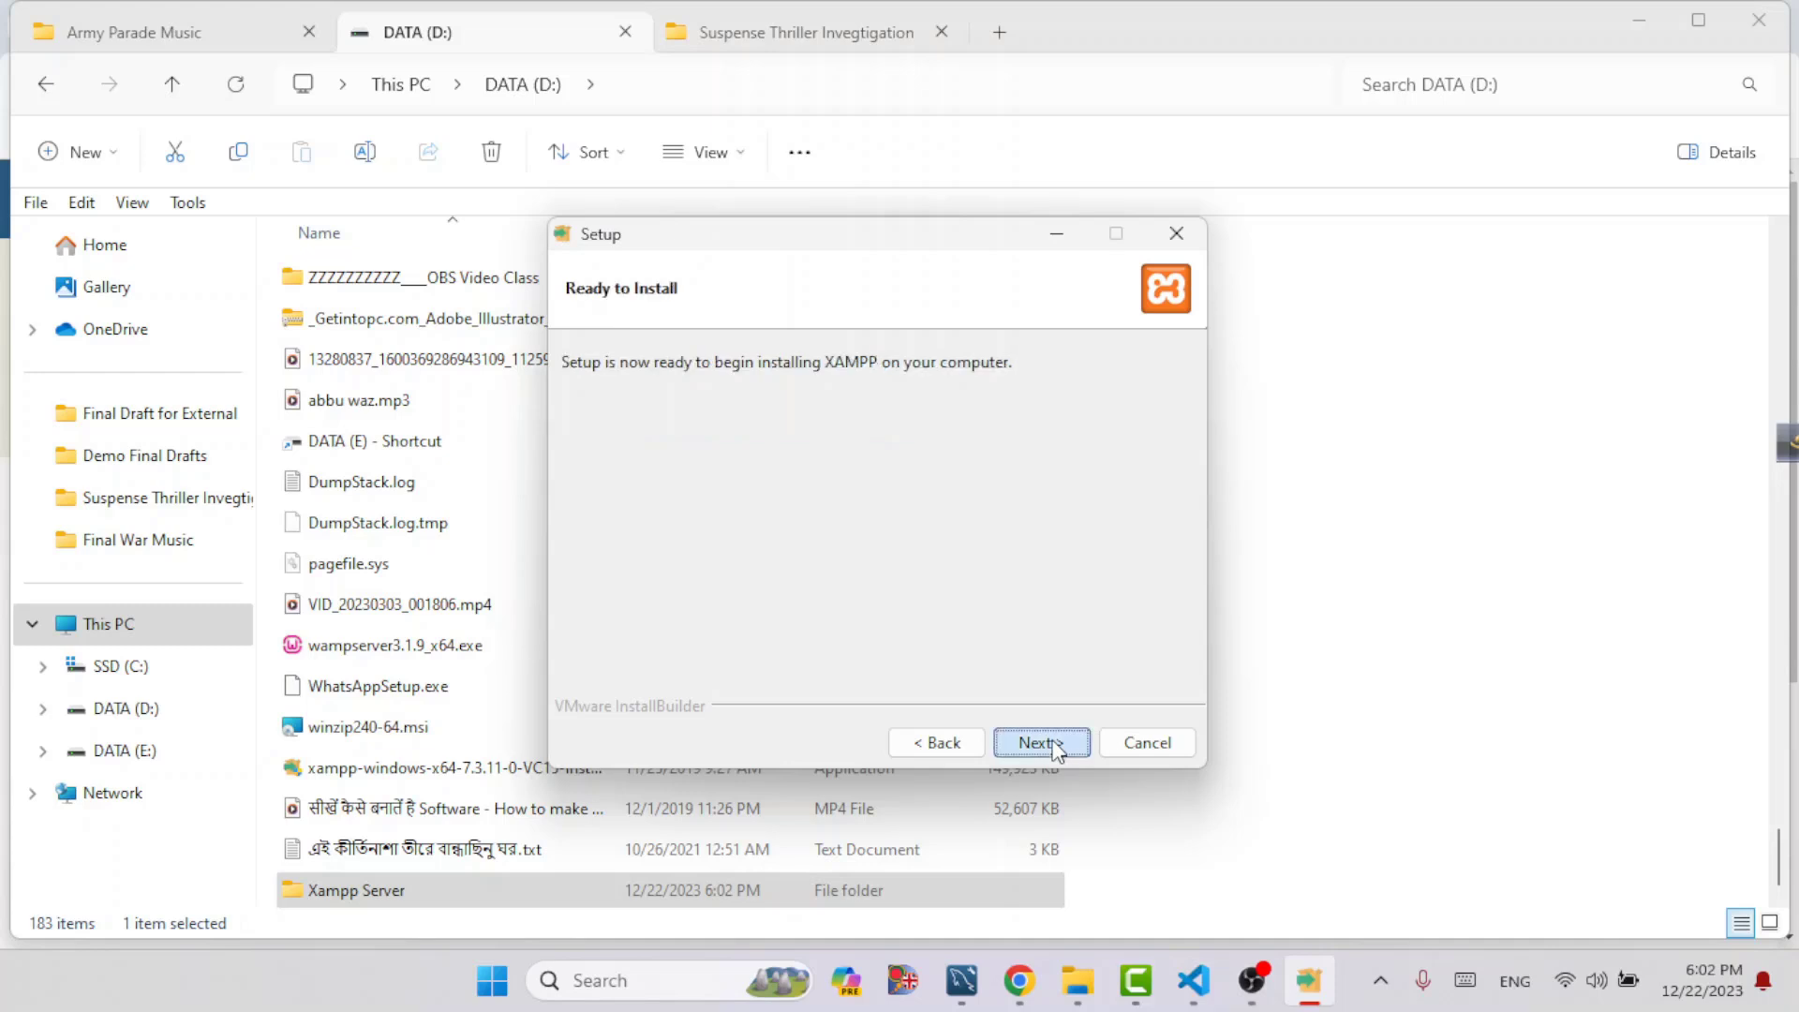
left_click(1055, 745)
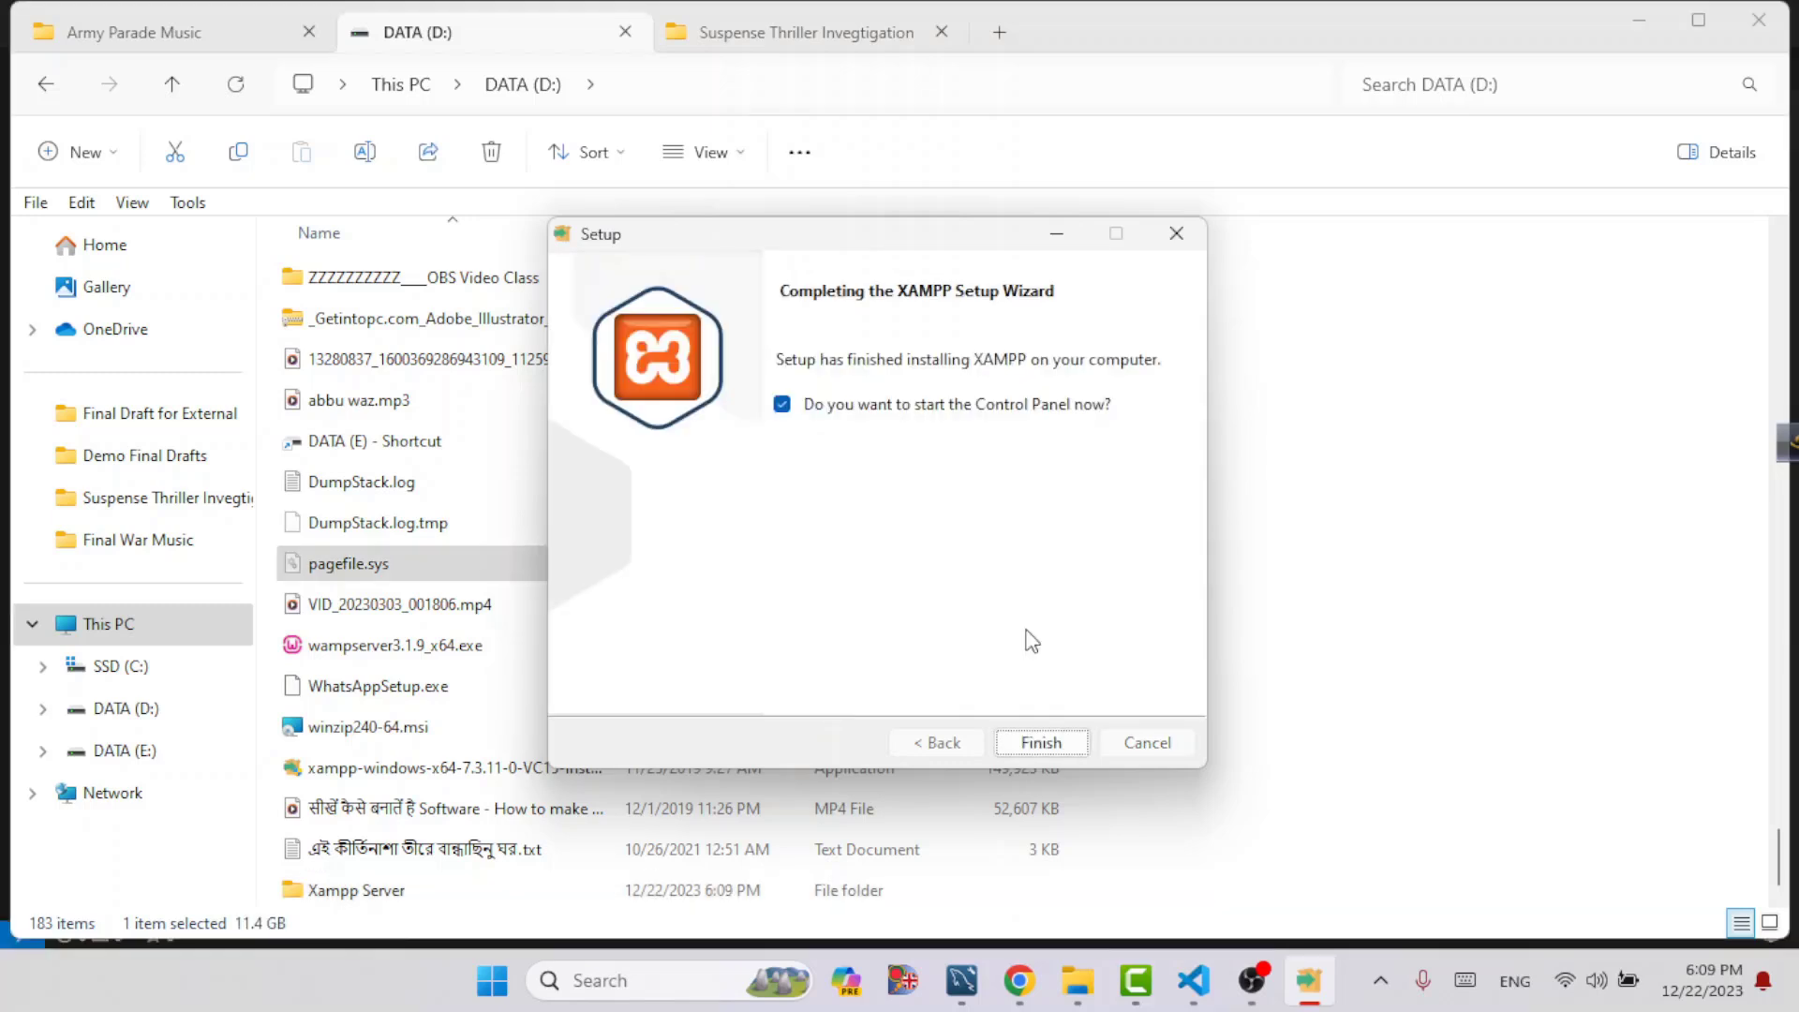
left_click(1041, 745)
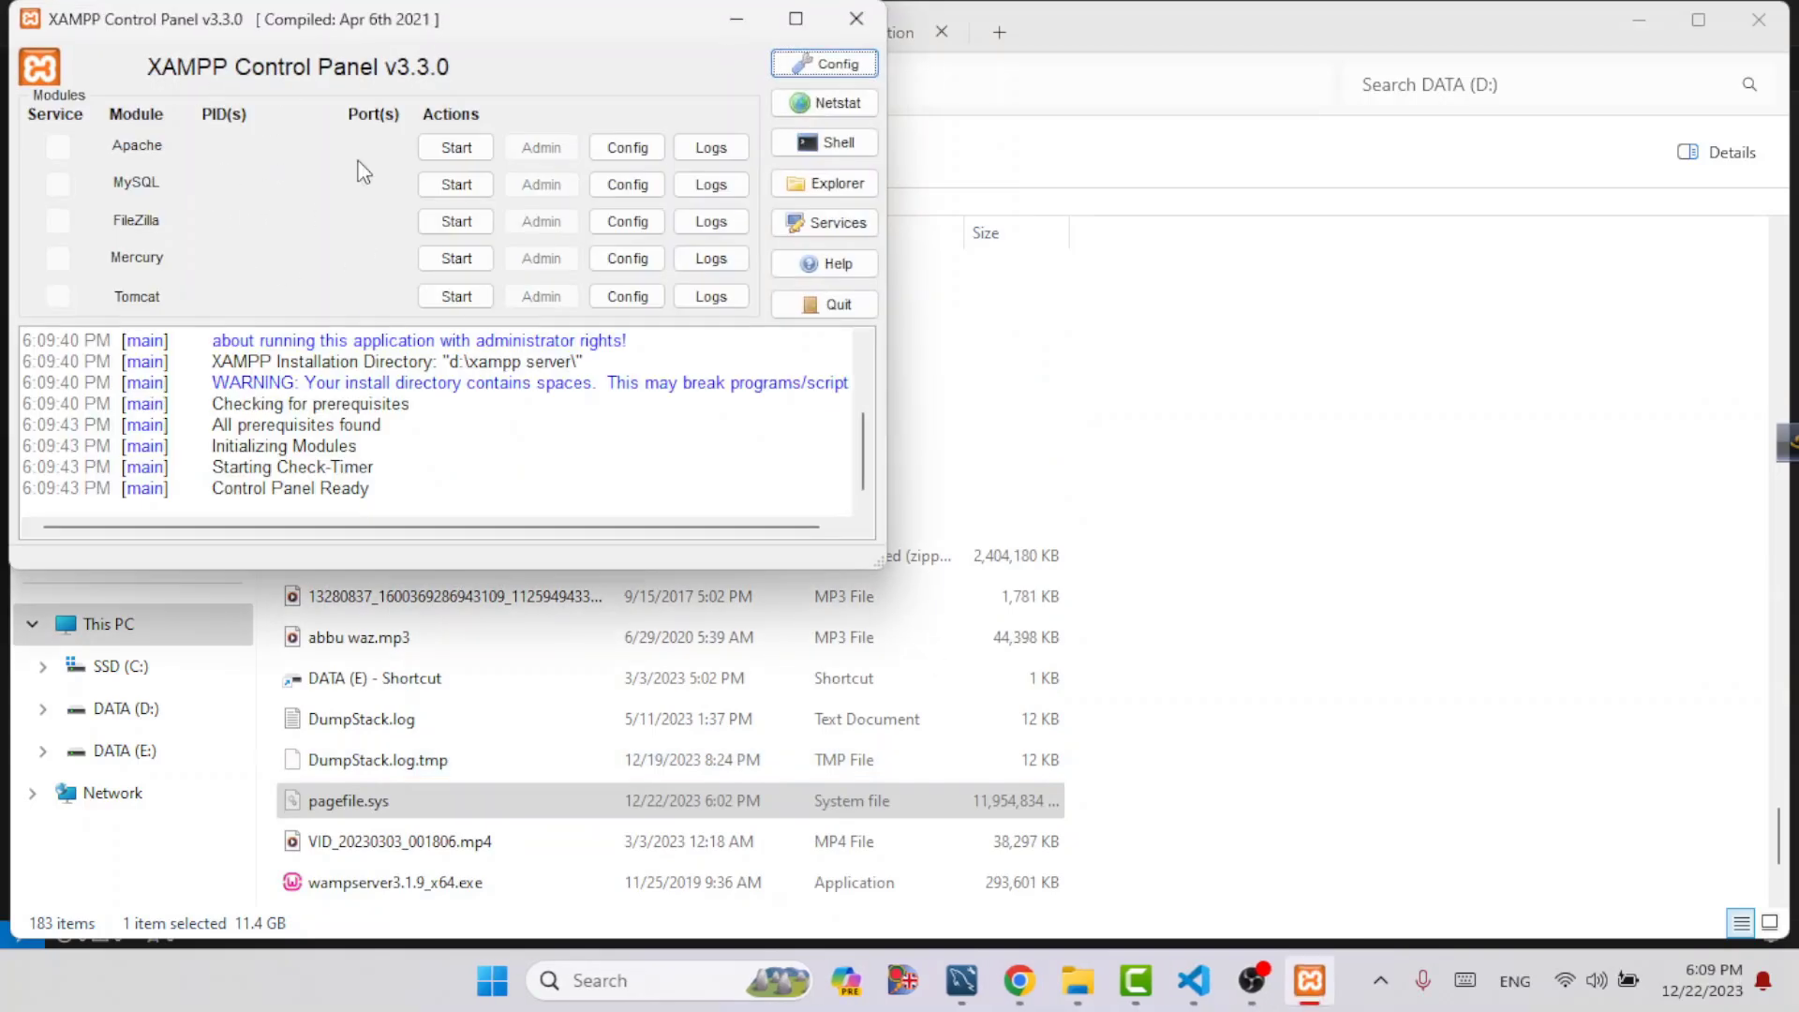
In File Explorer, open the htdocs folder inside Xampp Server on the D: drive
left_click_drag(292, 20, 324, 25)
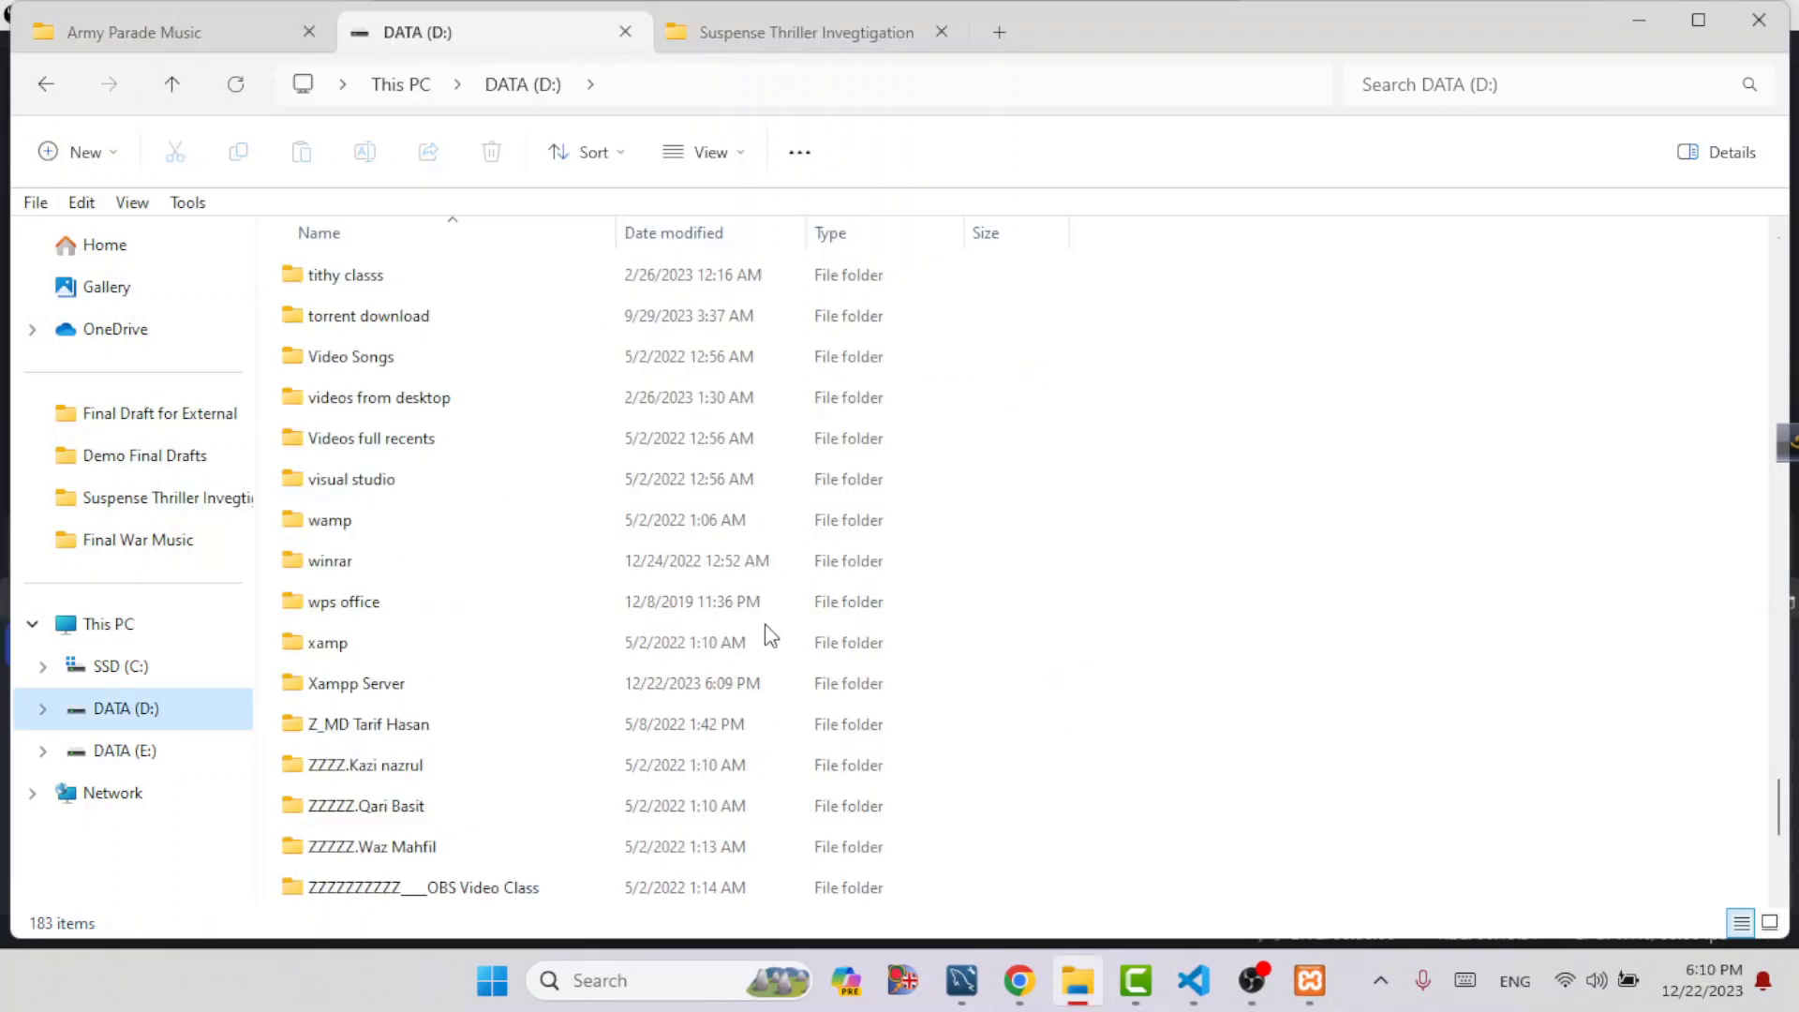
scroll(765, 625, "down", 4)
scroll(764, 625, "up", 2)
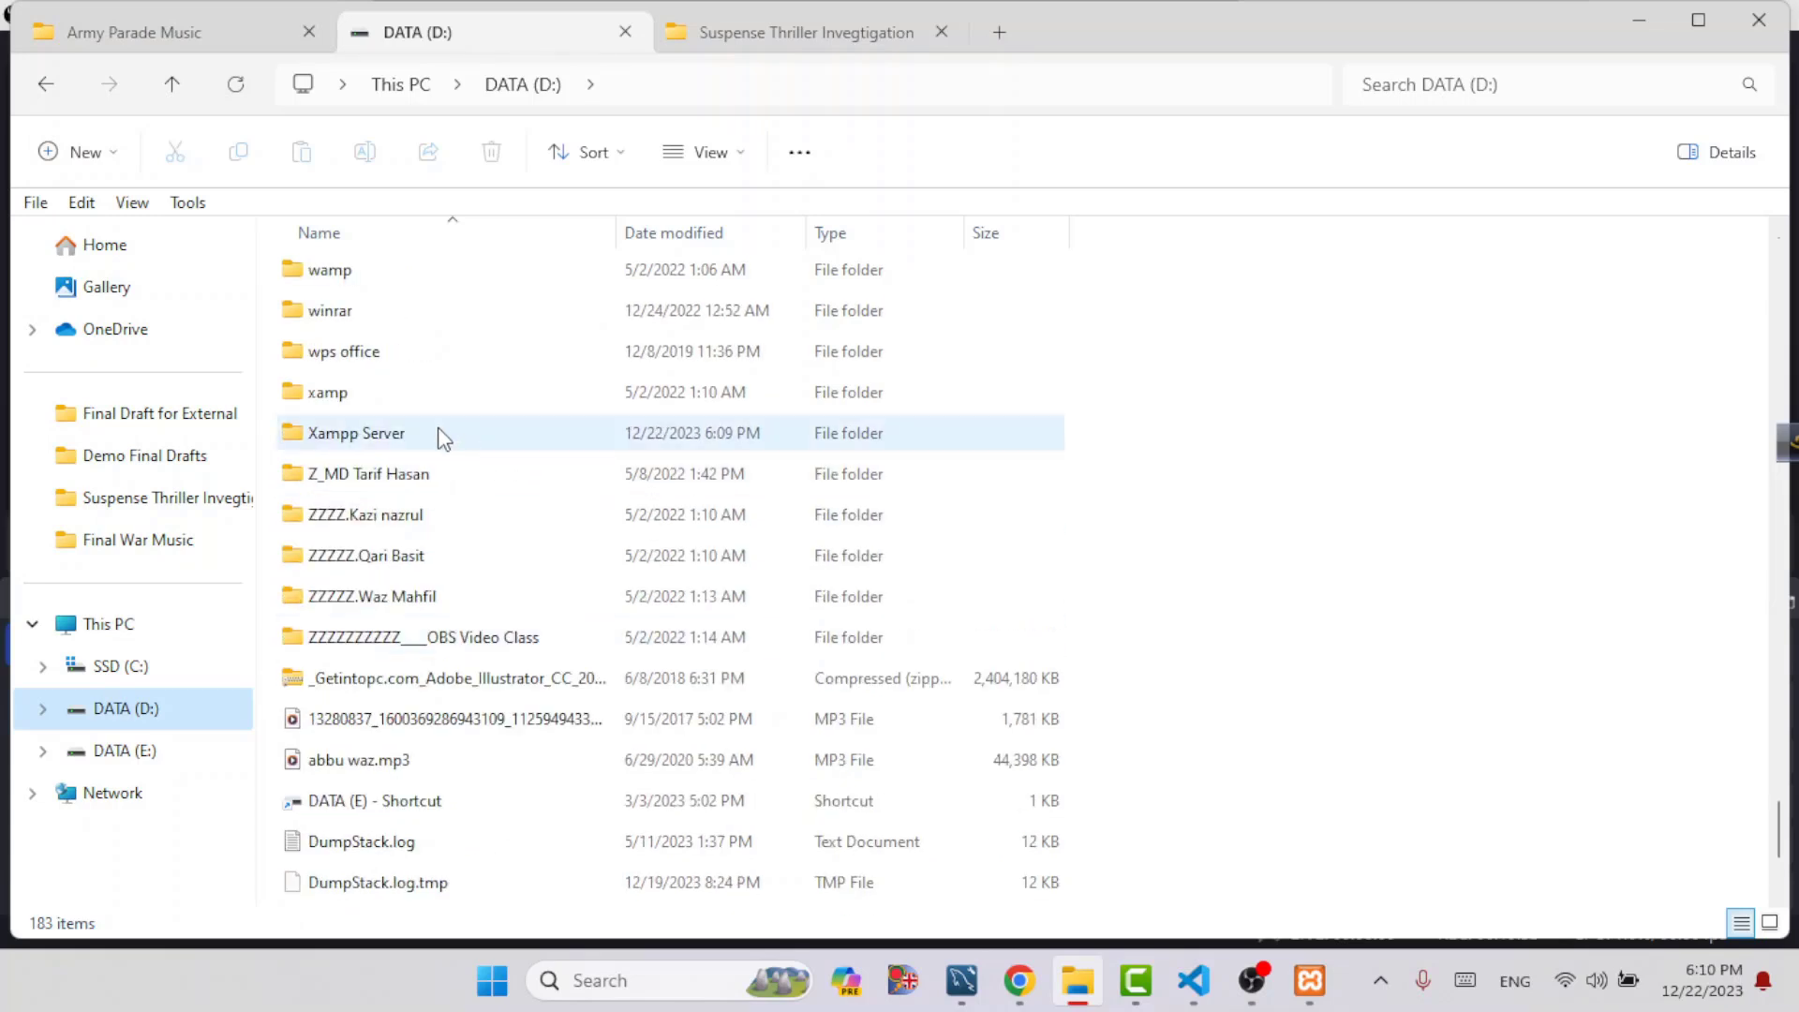
double_click(387, 449)
left_click(398, 489)
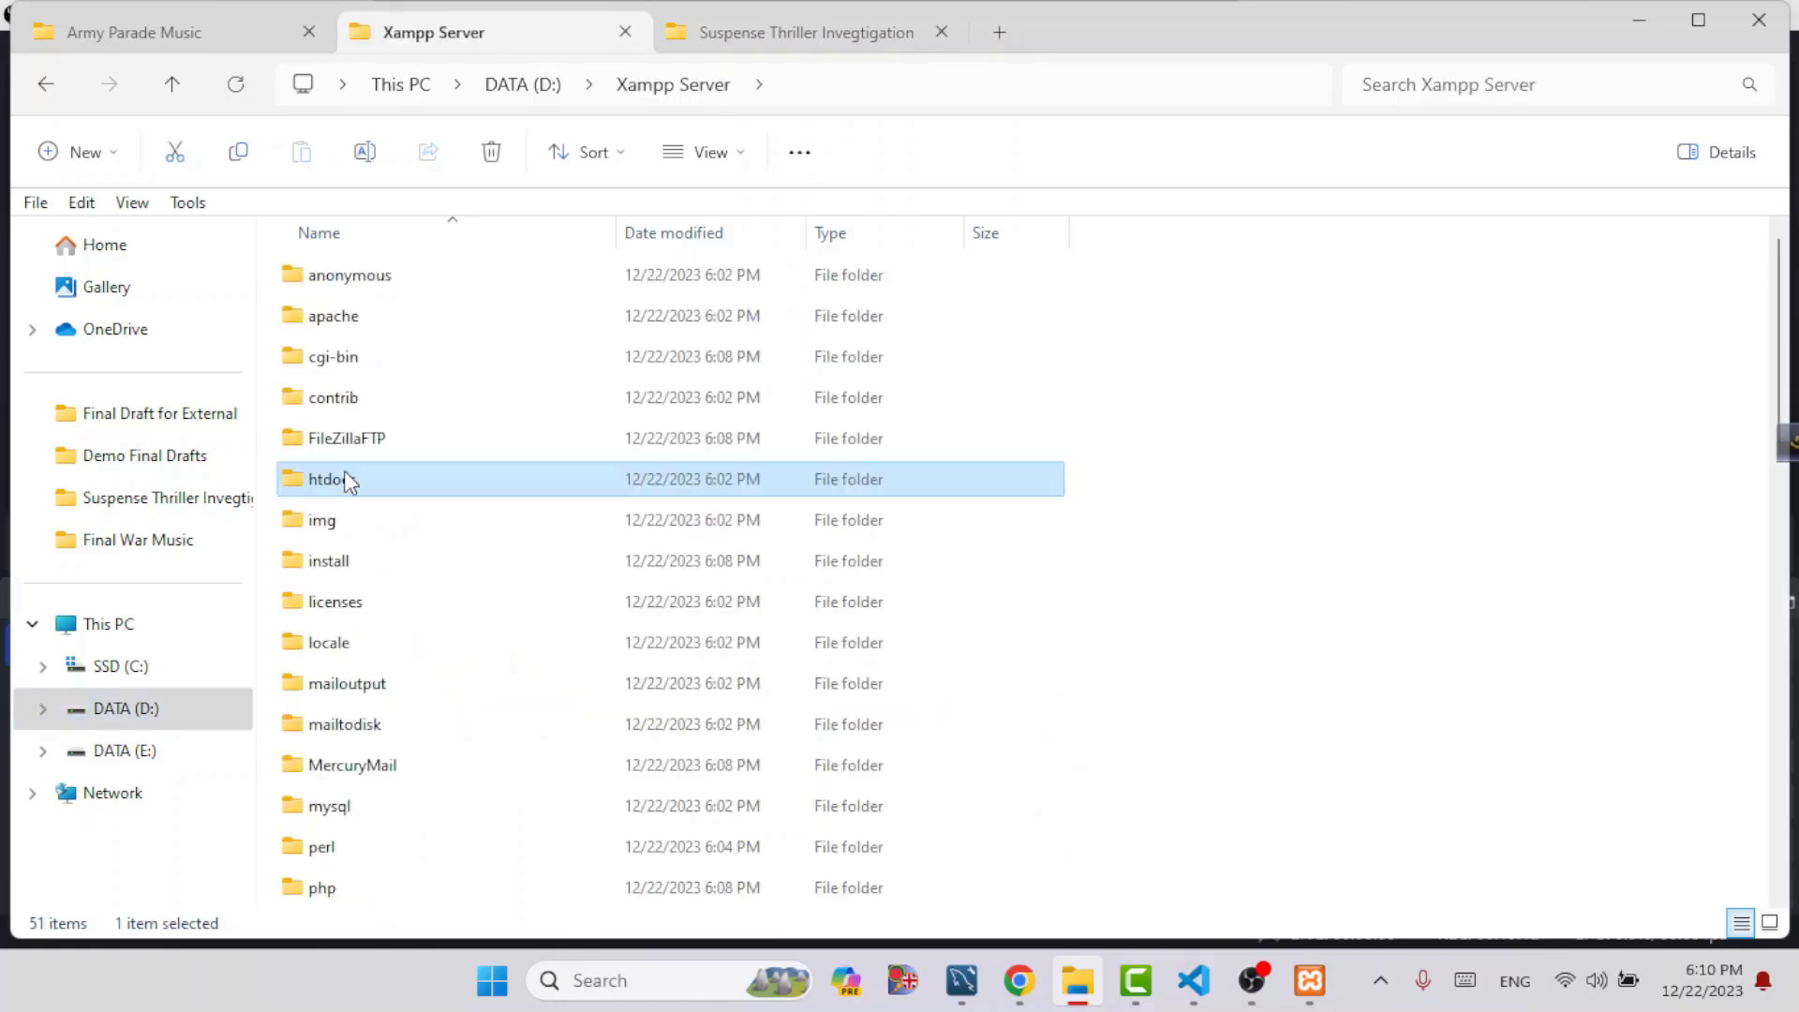
double_click(372, 492)
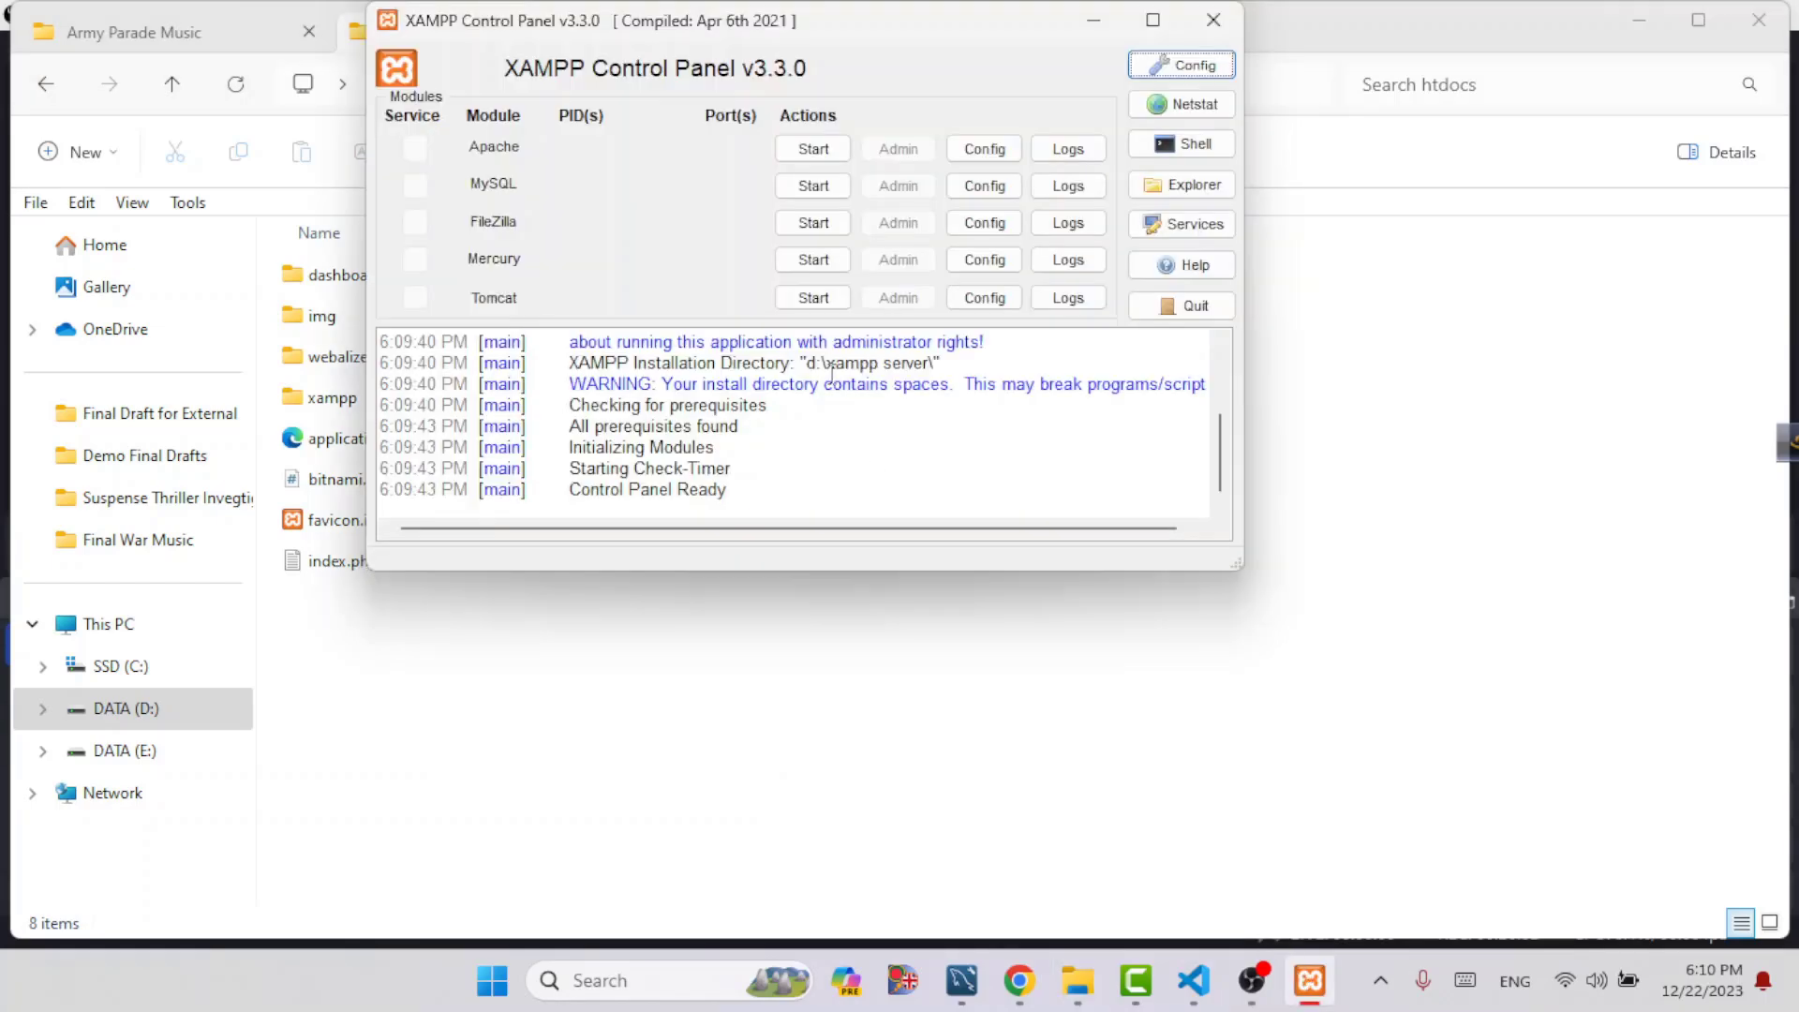
Start the Apache module in the XAMPP Control Panel and allow Apache HTTP Server through Windows Firewall
left_click_drag(721, 23, 1255, 234)
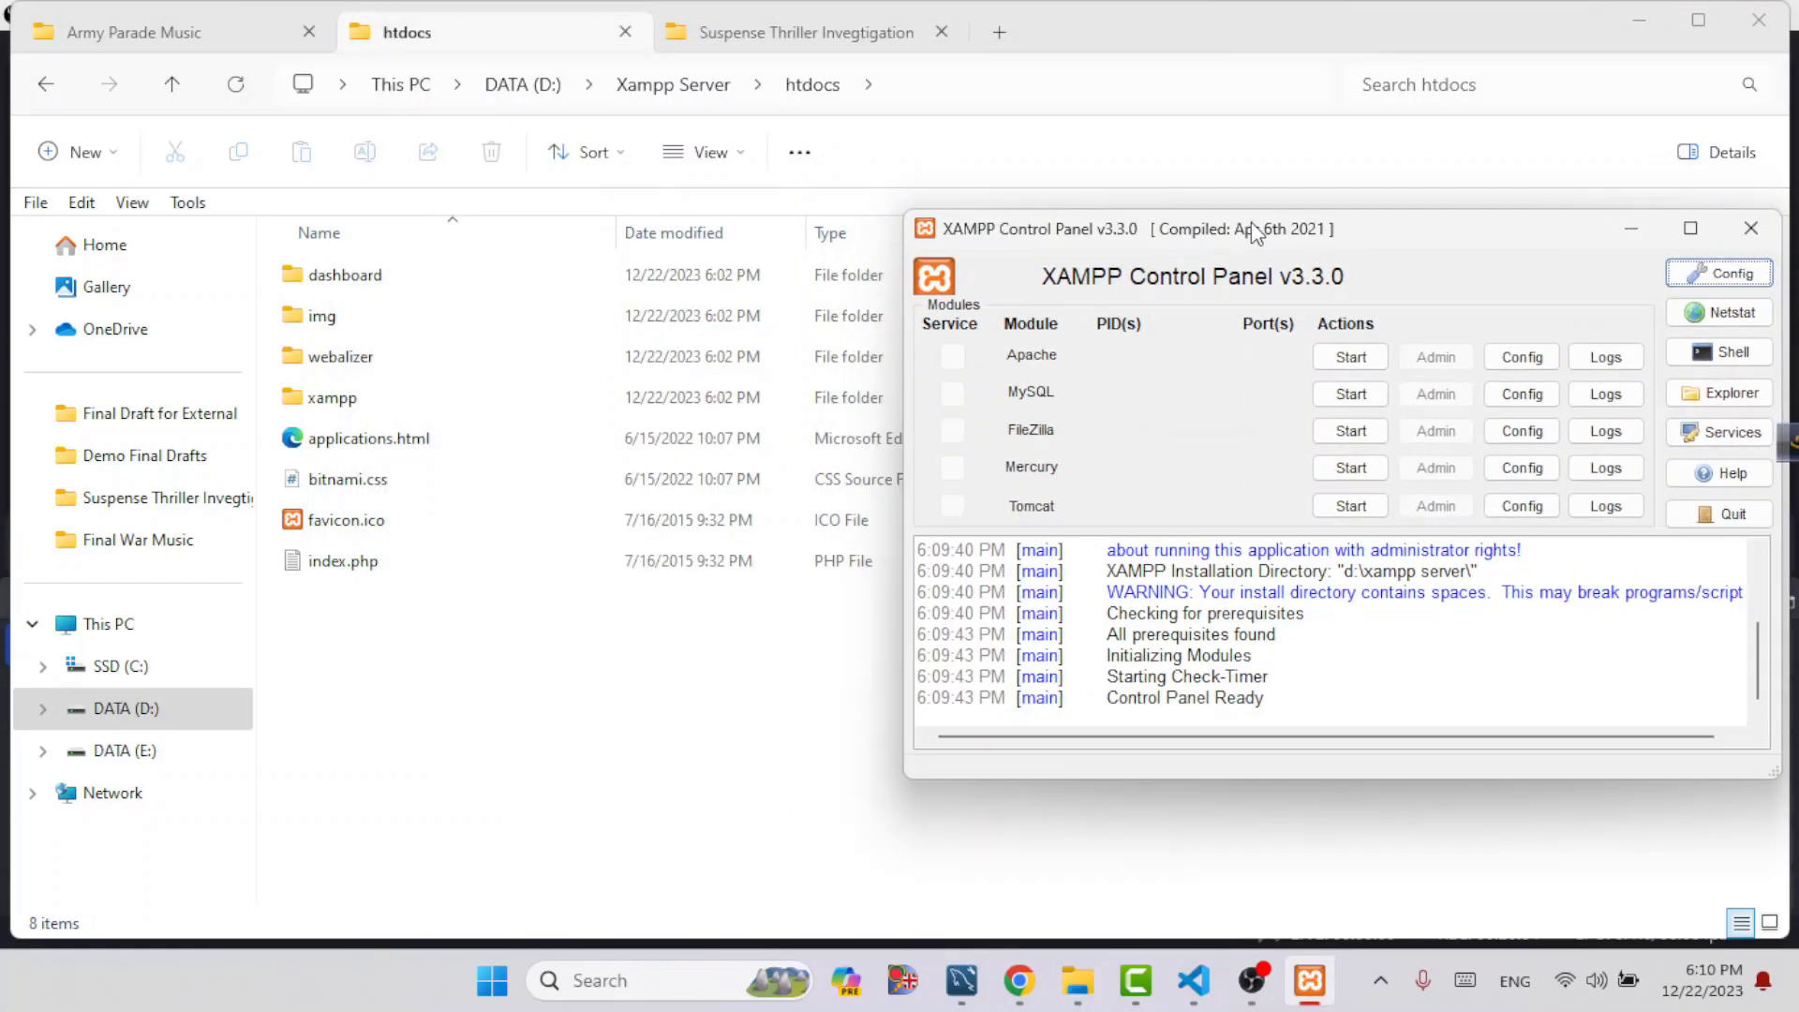
left_click(1349, 357)
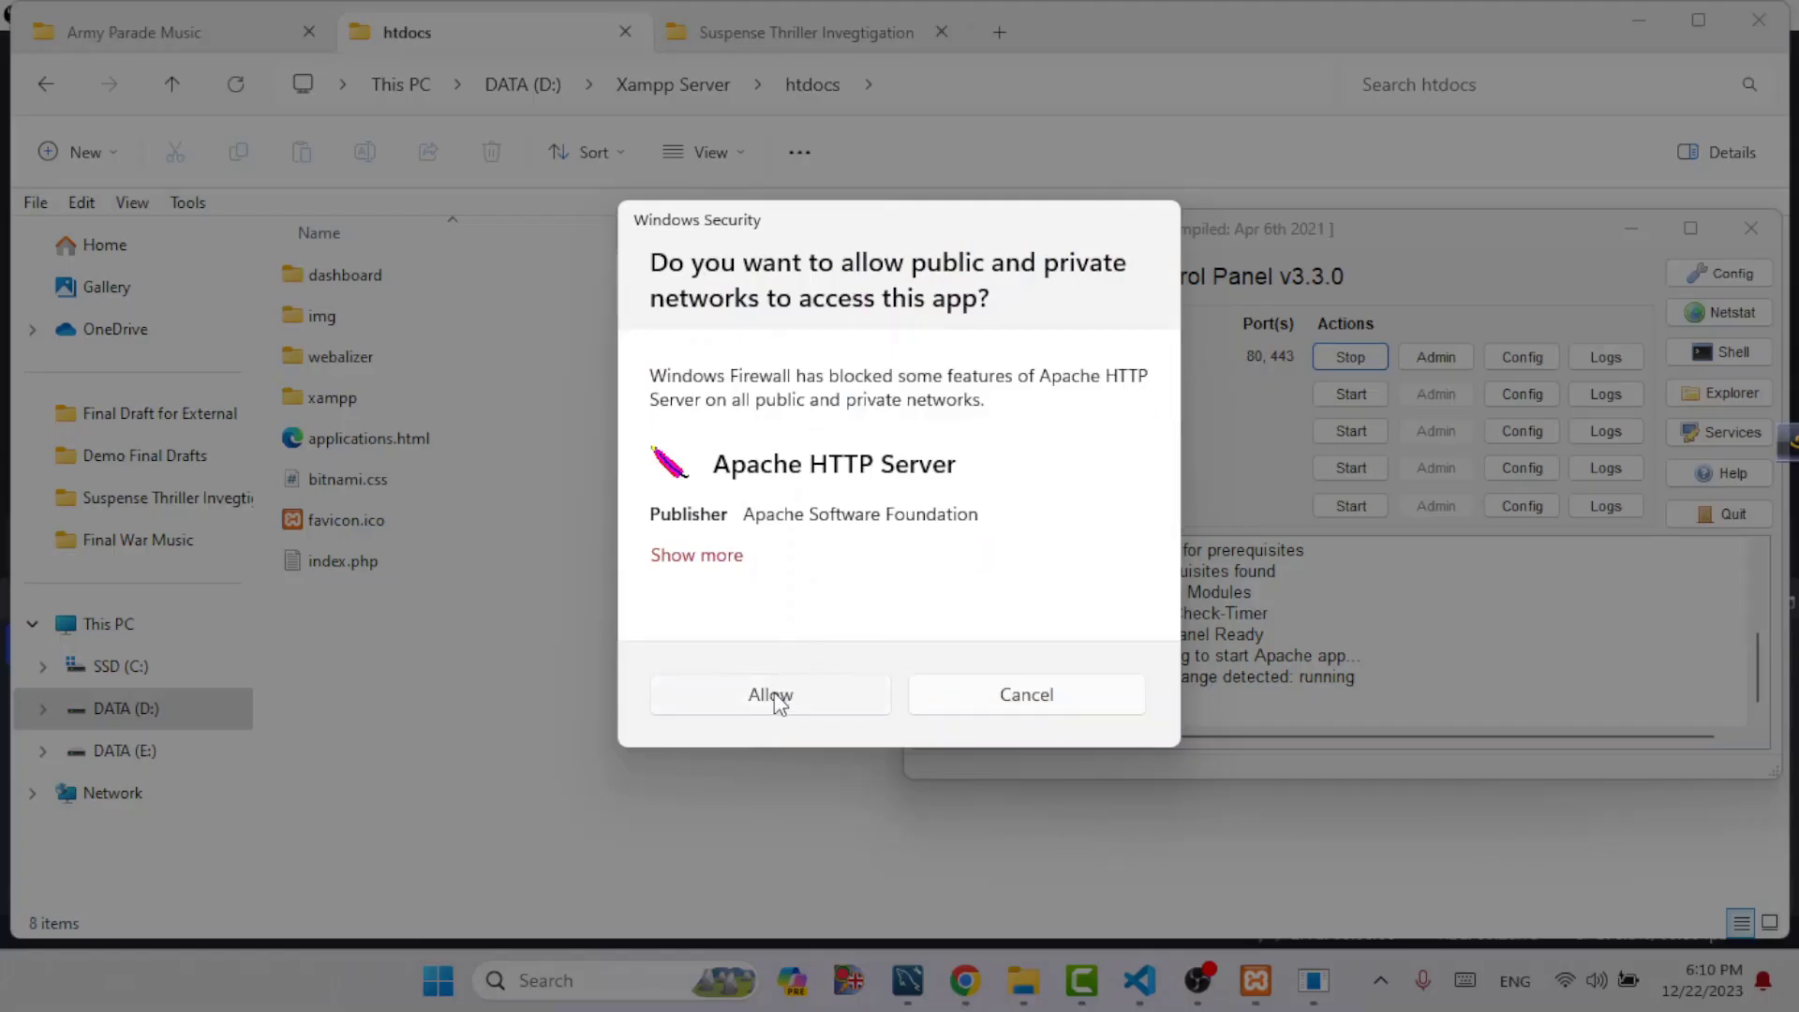
left_click(783, 699)
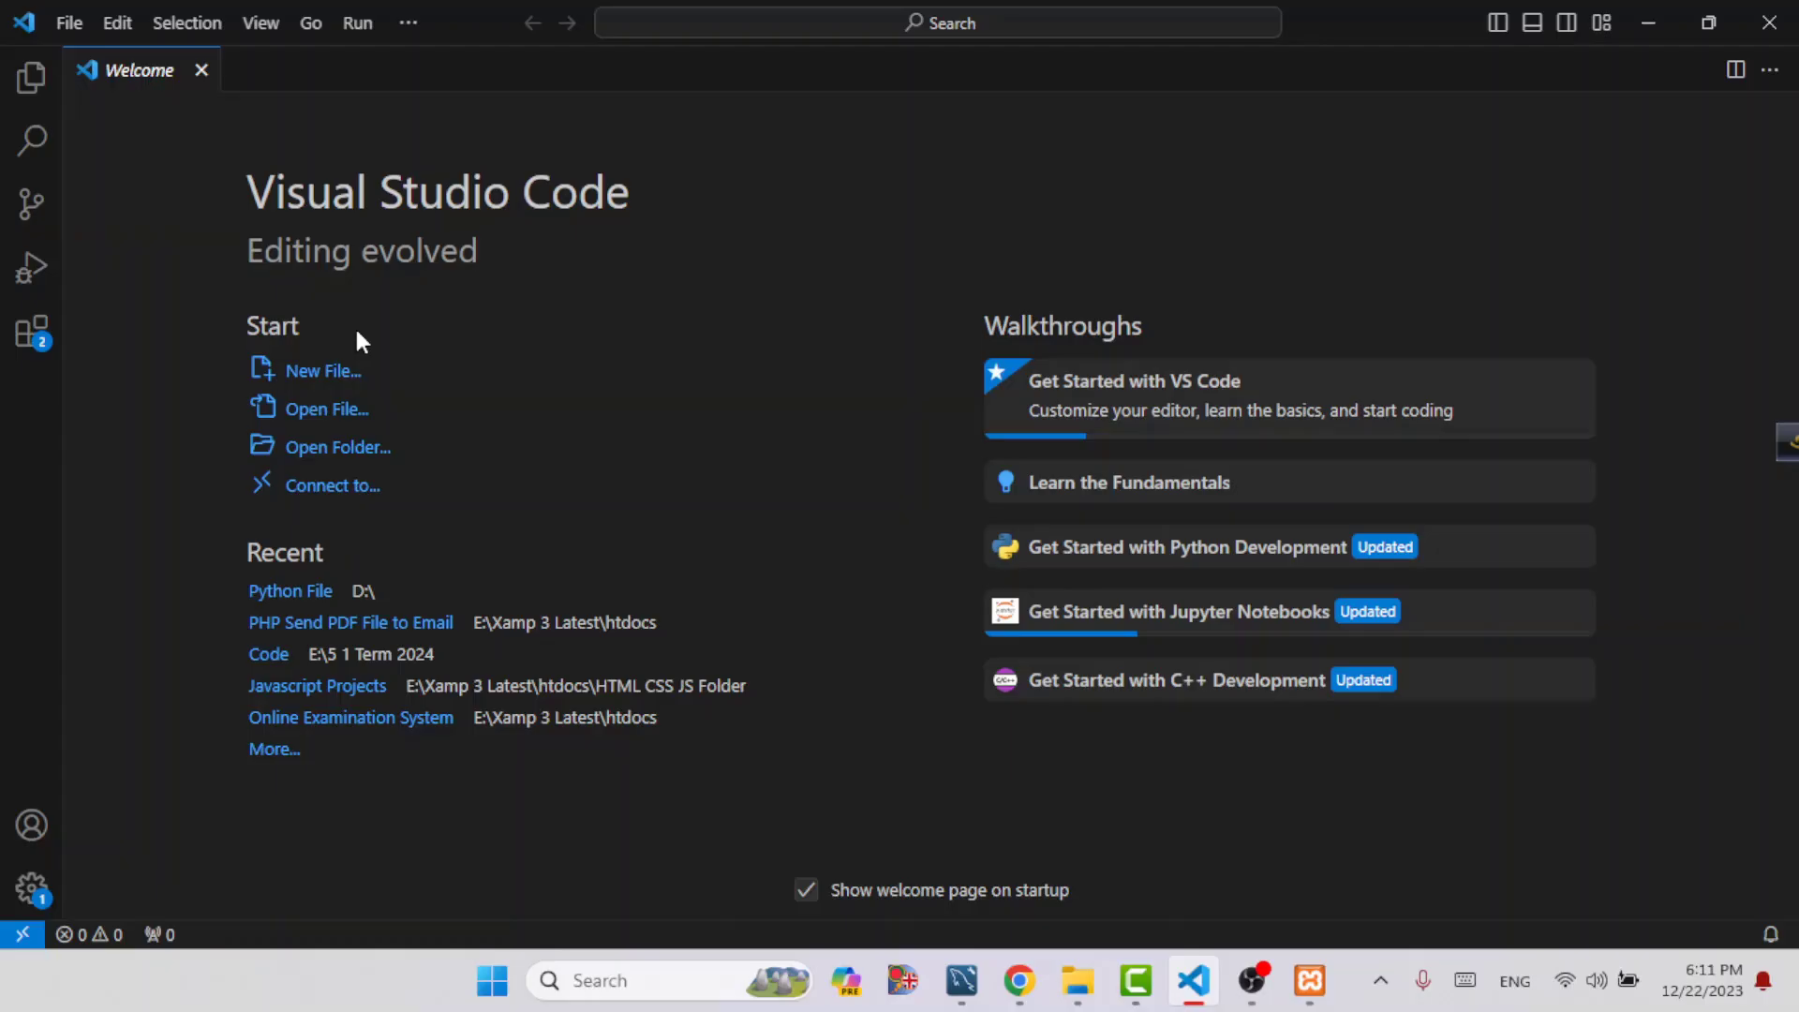
Switch to Visual Studio Code and start creating a new file named test.php
left_click(300, 380)
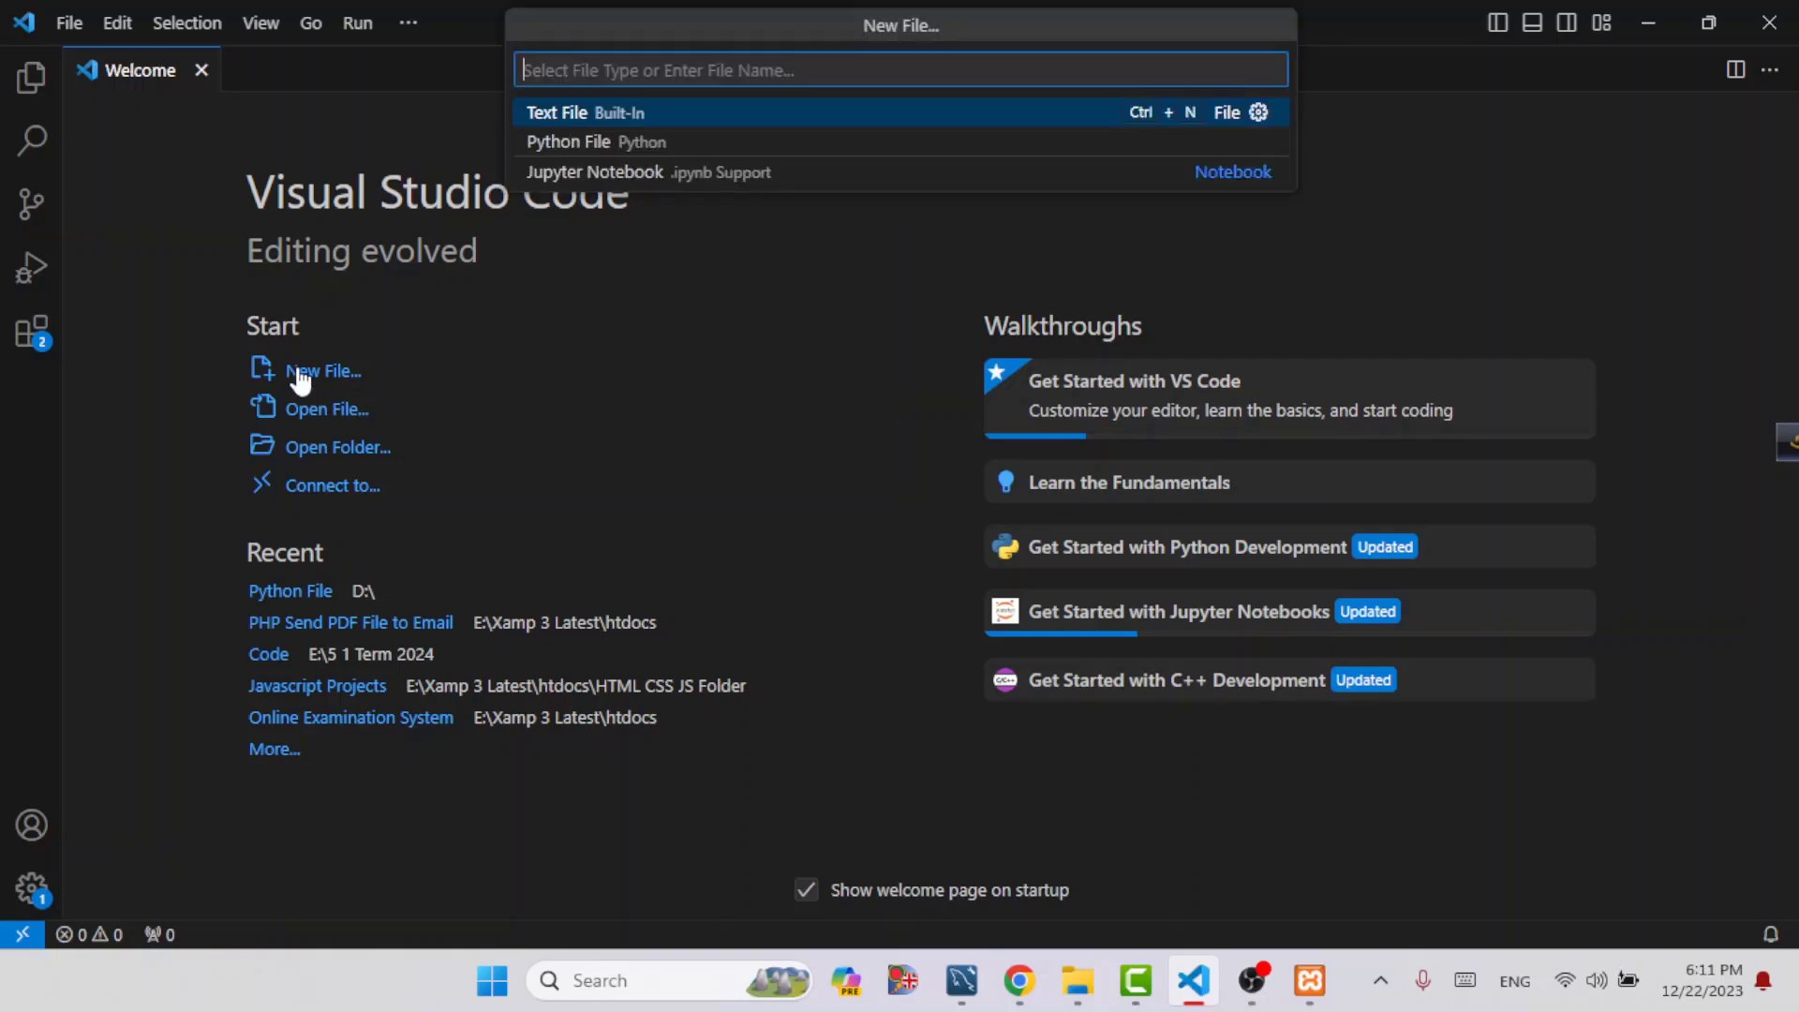
type("test.php")
key("Return")
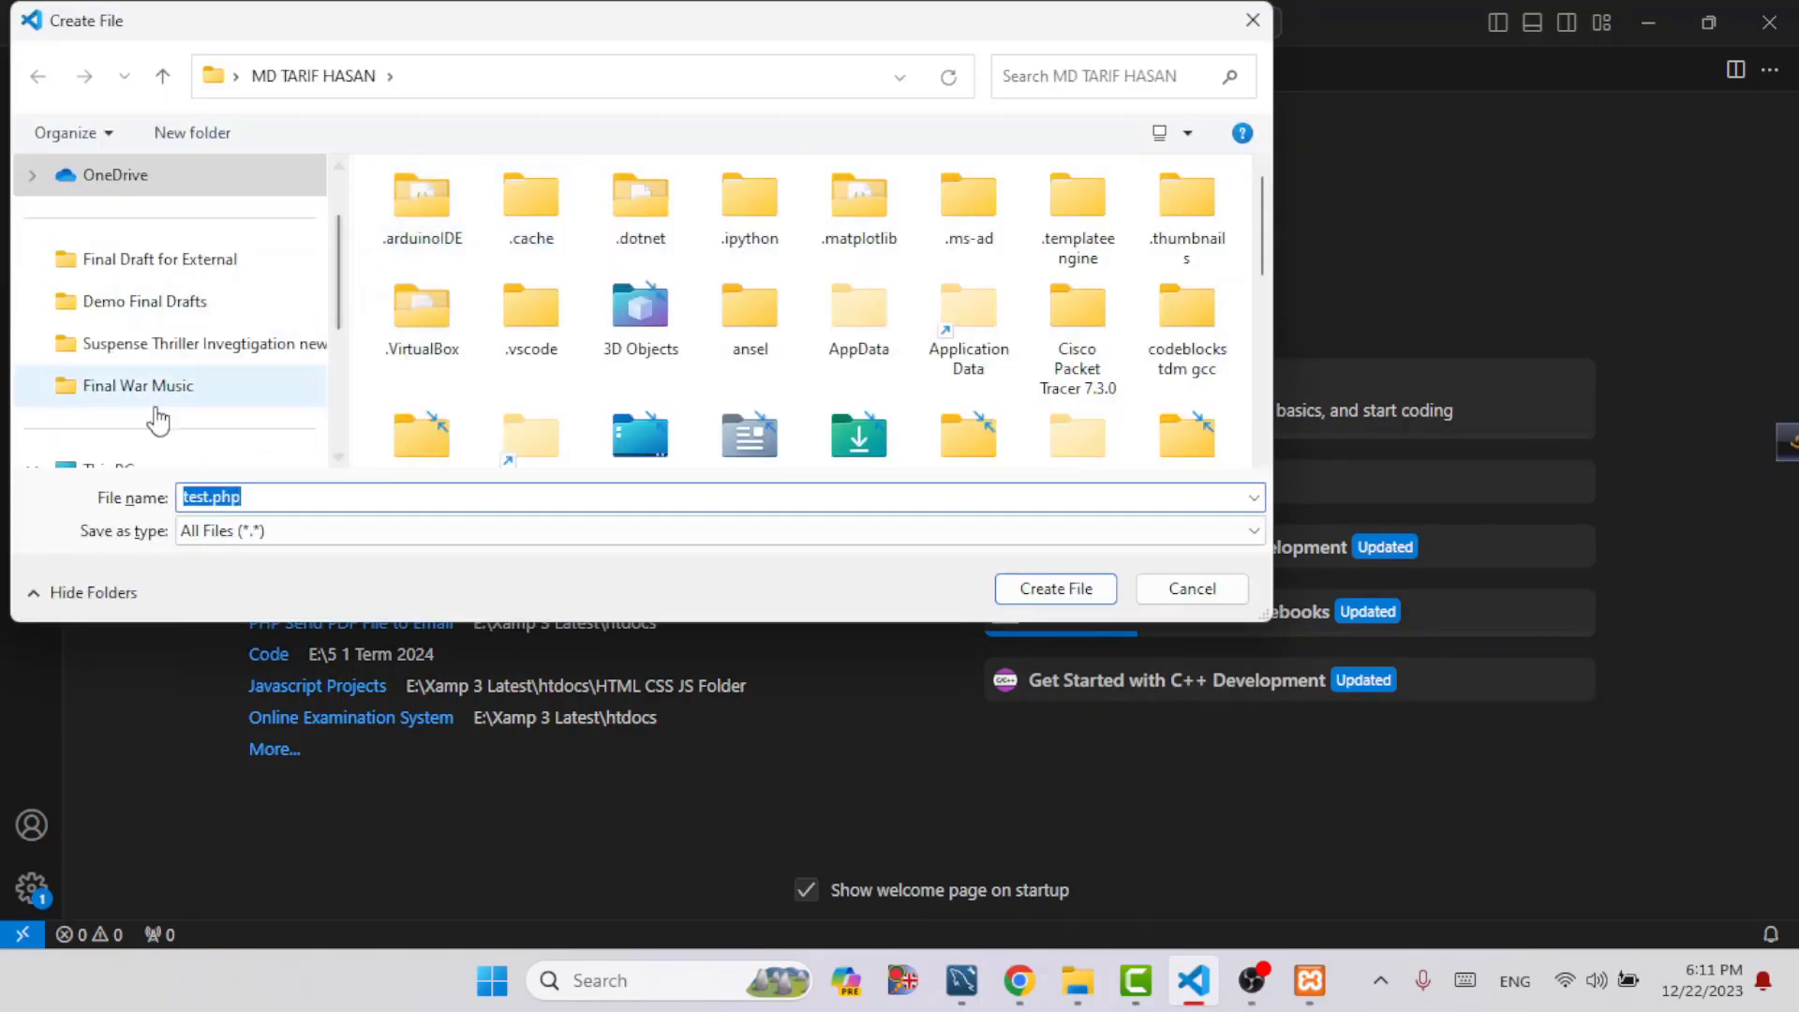
Create test.php in the htdocs folder inside Xampp Server on the D: drive
scroll(227, 367, "down", 3)
left_click(141, 304)
scroll(553, 374, "down", 20)
scroll(566, 375, "down", 10)
scroll(566, 384, "down", 10)
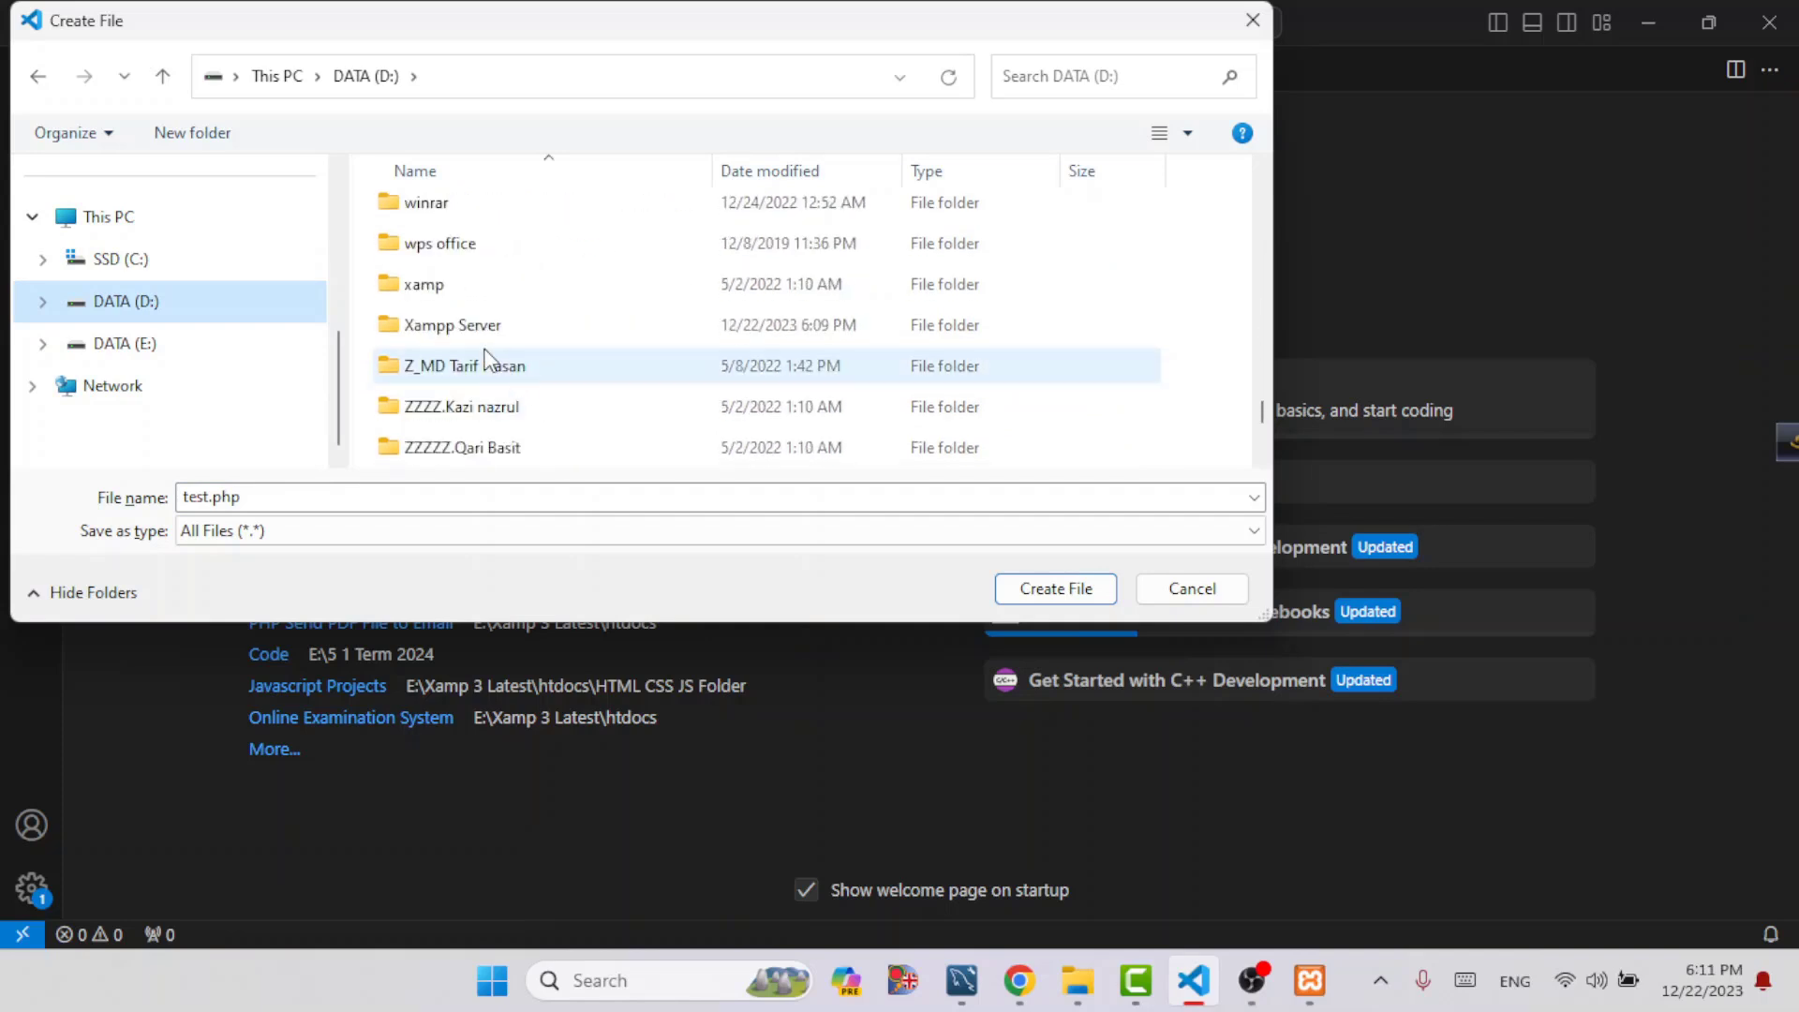
double_click(443, 328)
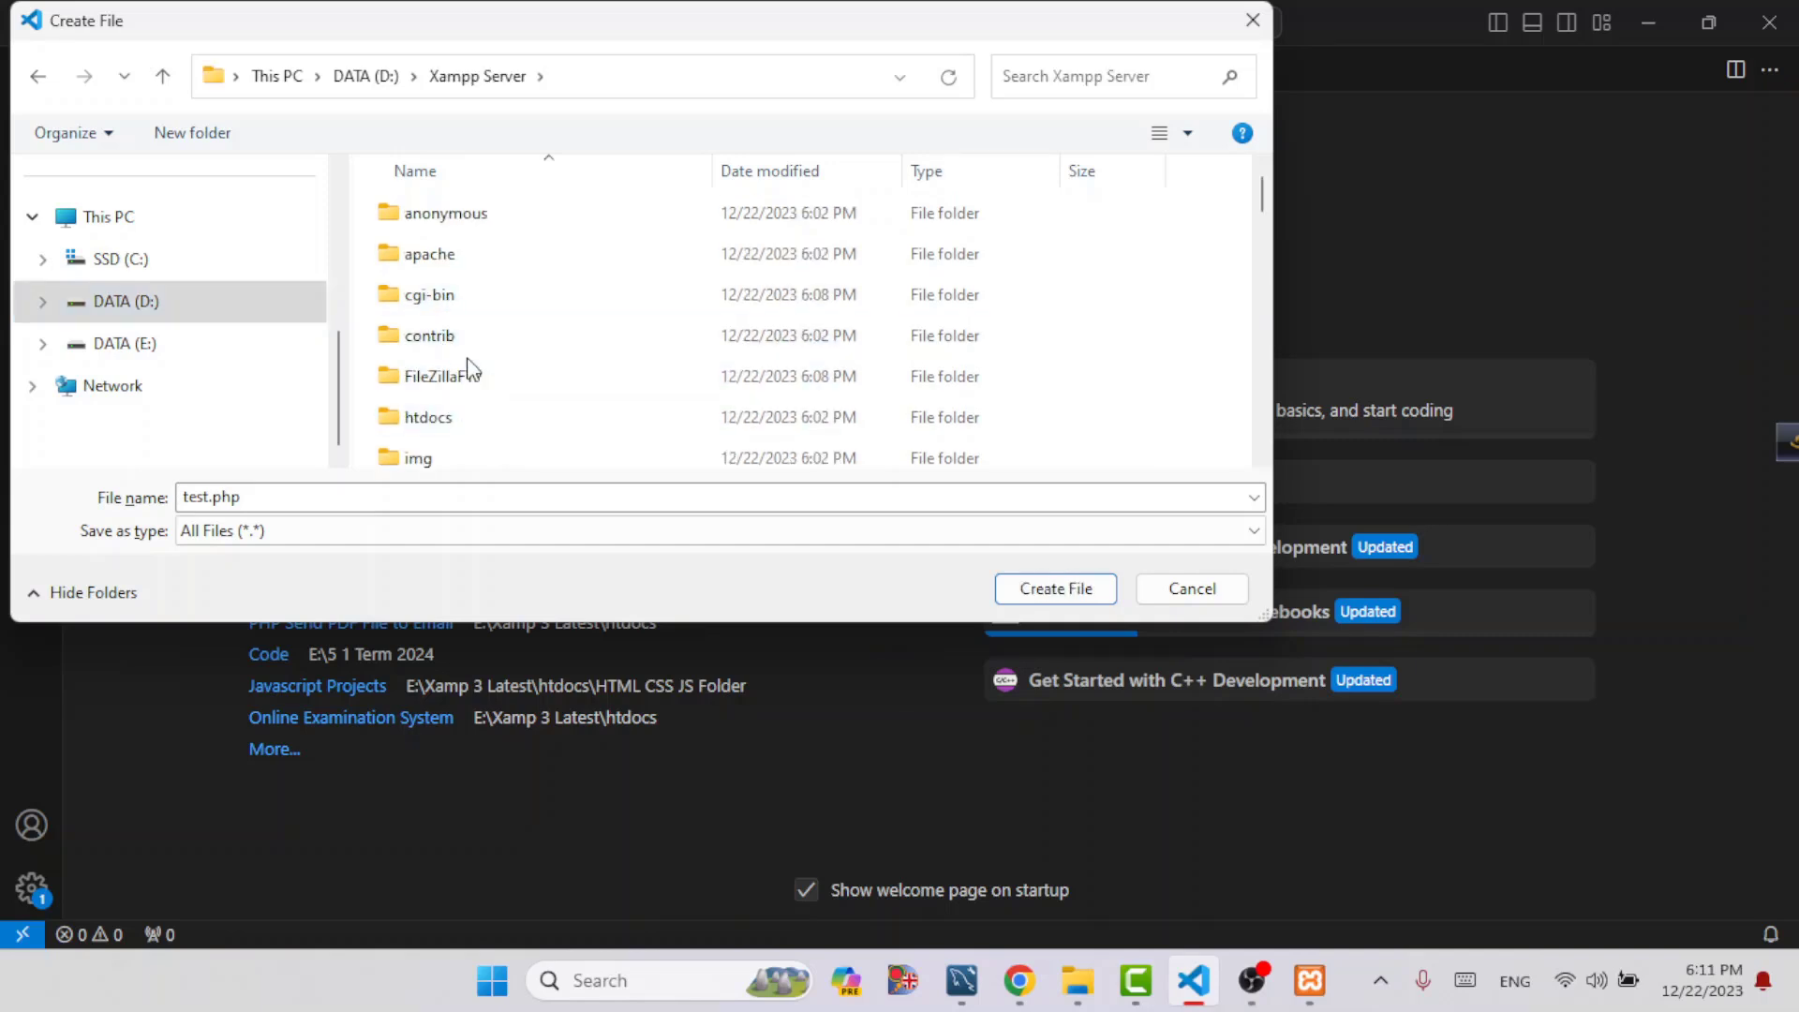
double_click(420, 421)
scroll(459, 392, "down", 1)
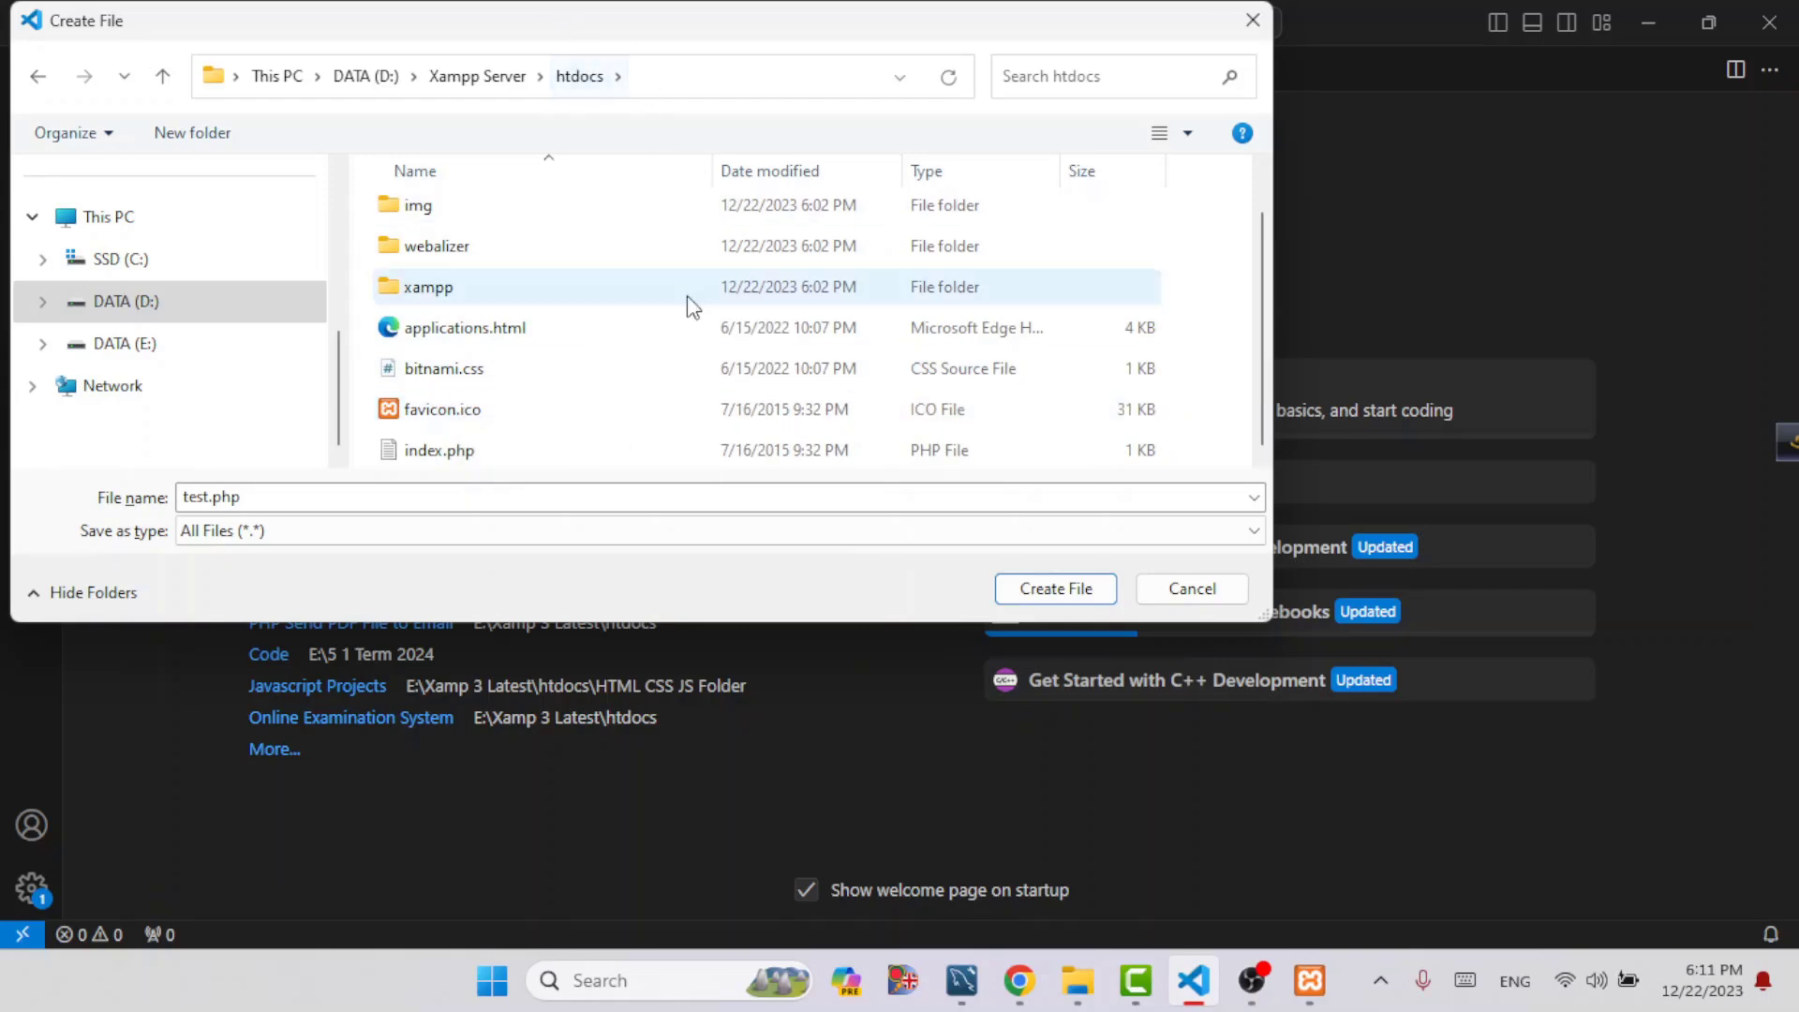
left_click(1048, 590)
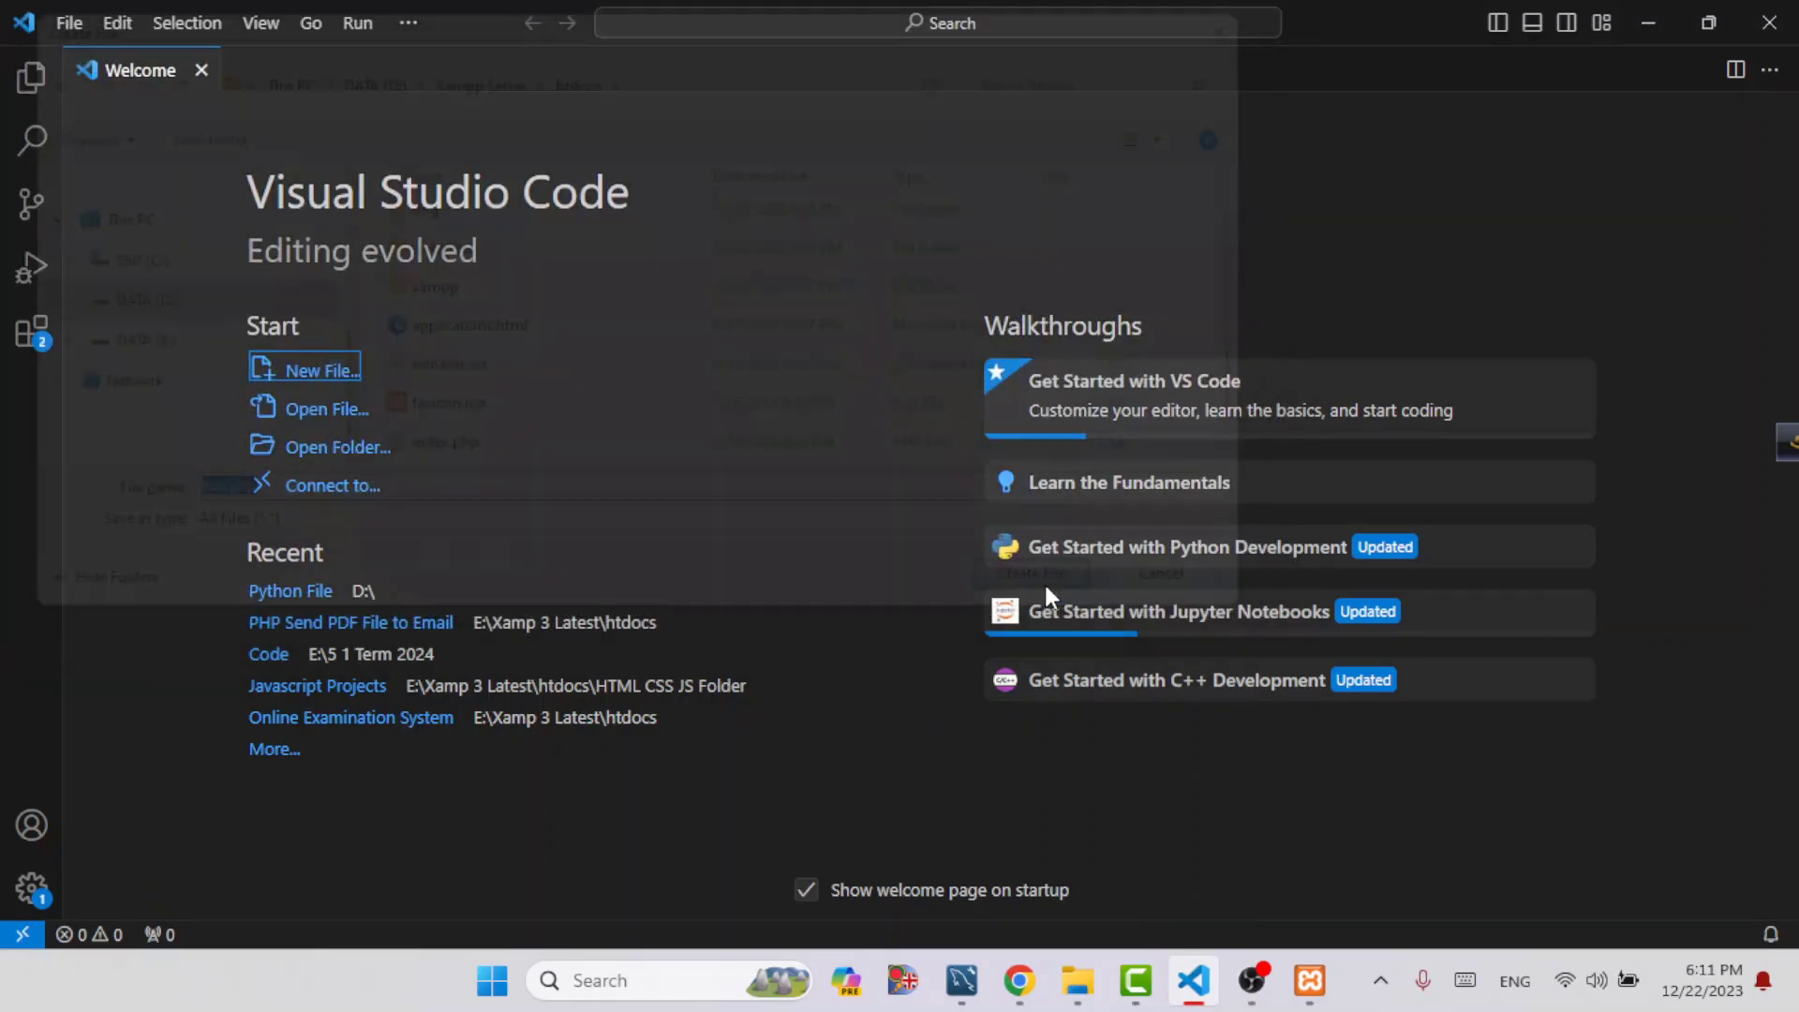
Write a PHP block in test.php with echo "hello world"; and save the file
type("<?ph")
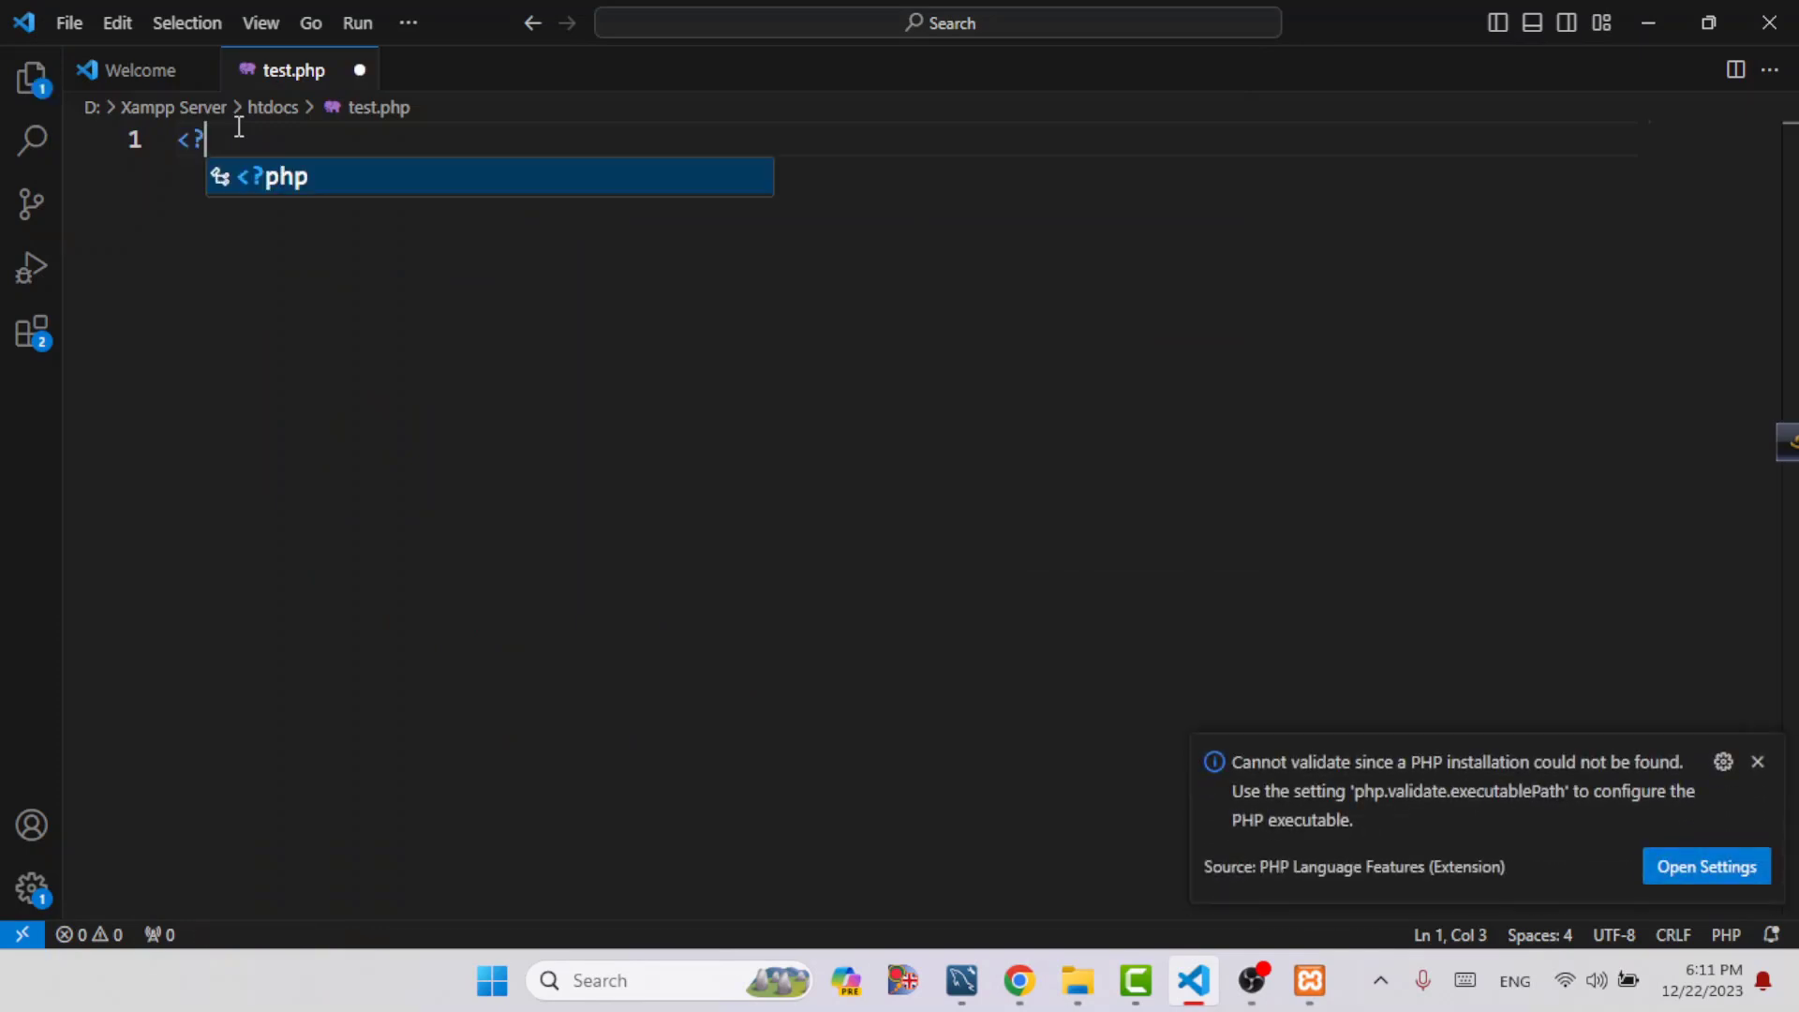
type("p")
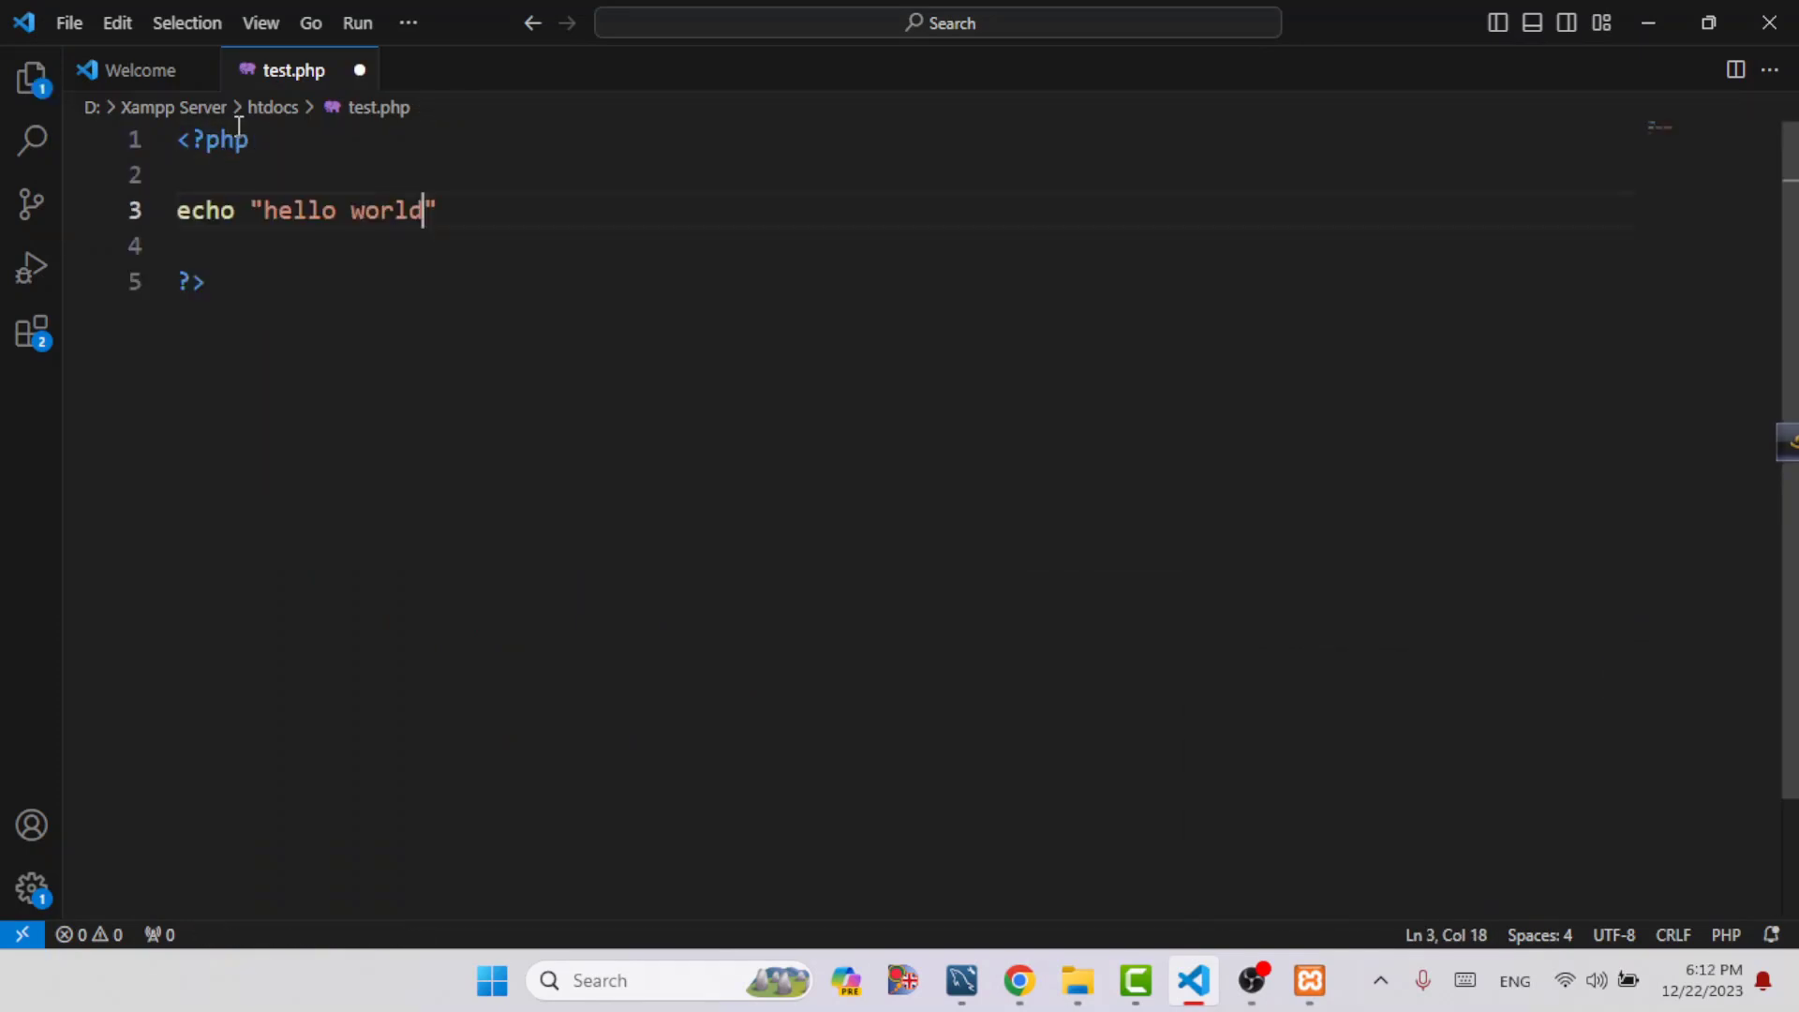
type("\";")
key("ctrl+s")
Switch to Chrome, check Apache in the XAMPP Control Panel, and open localhost/test.php in a new tab
left_click(1021, 976)
key("ctrl+t")
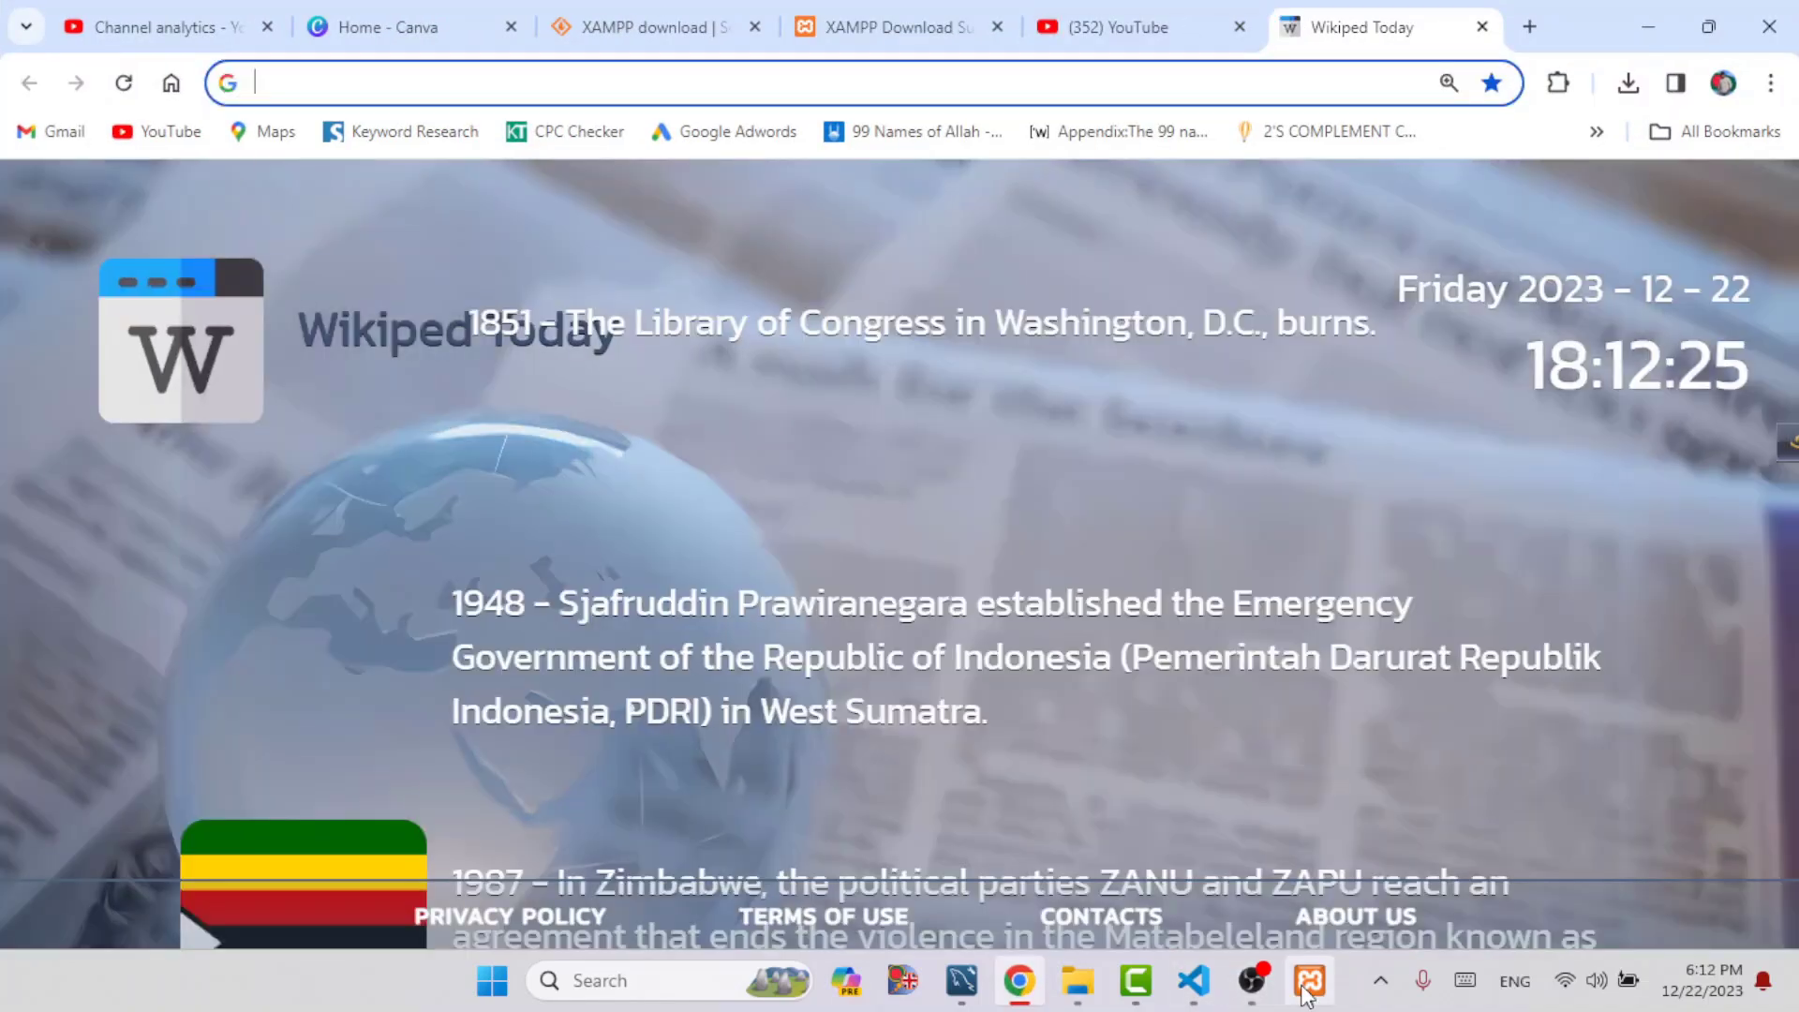
left_click(1309, 983)
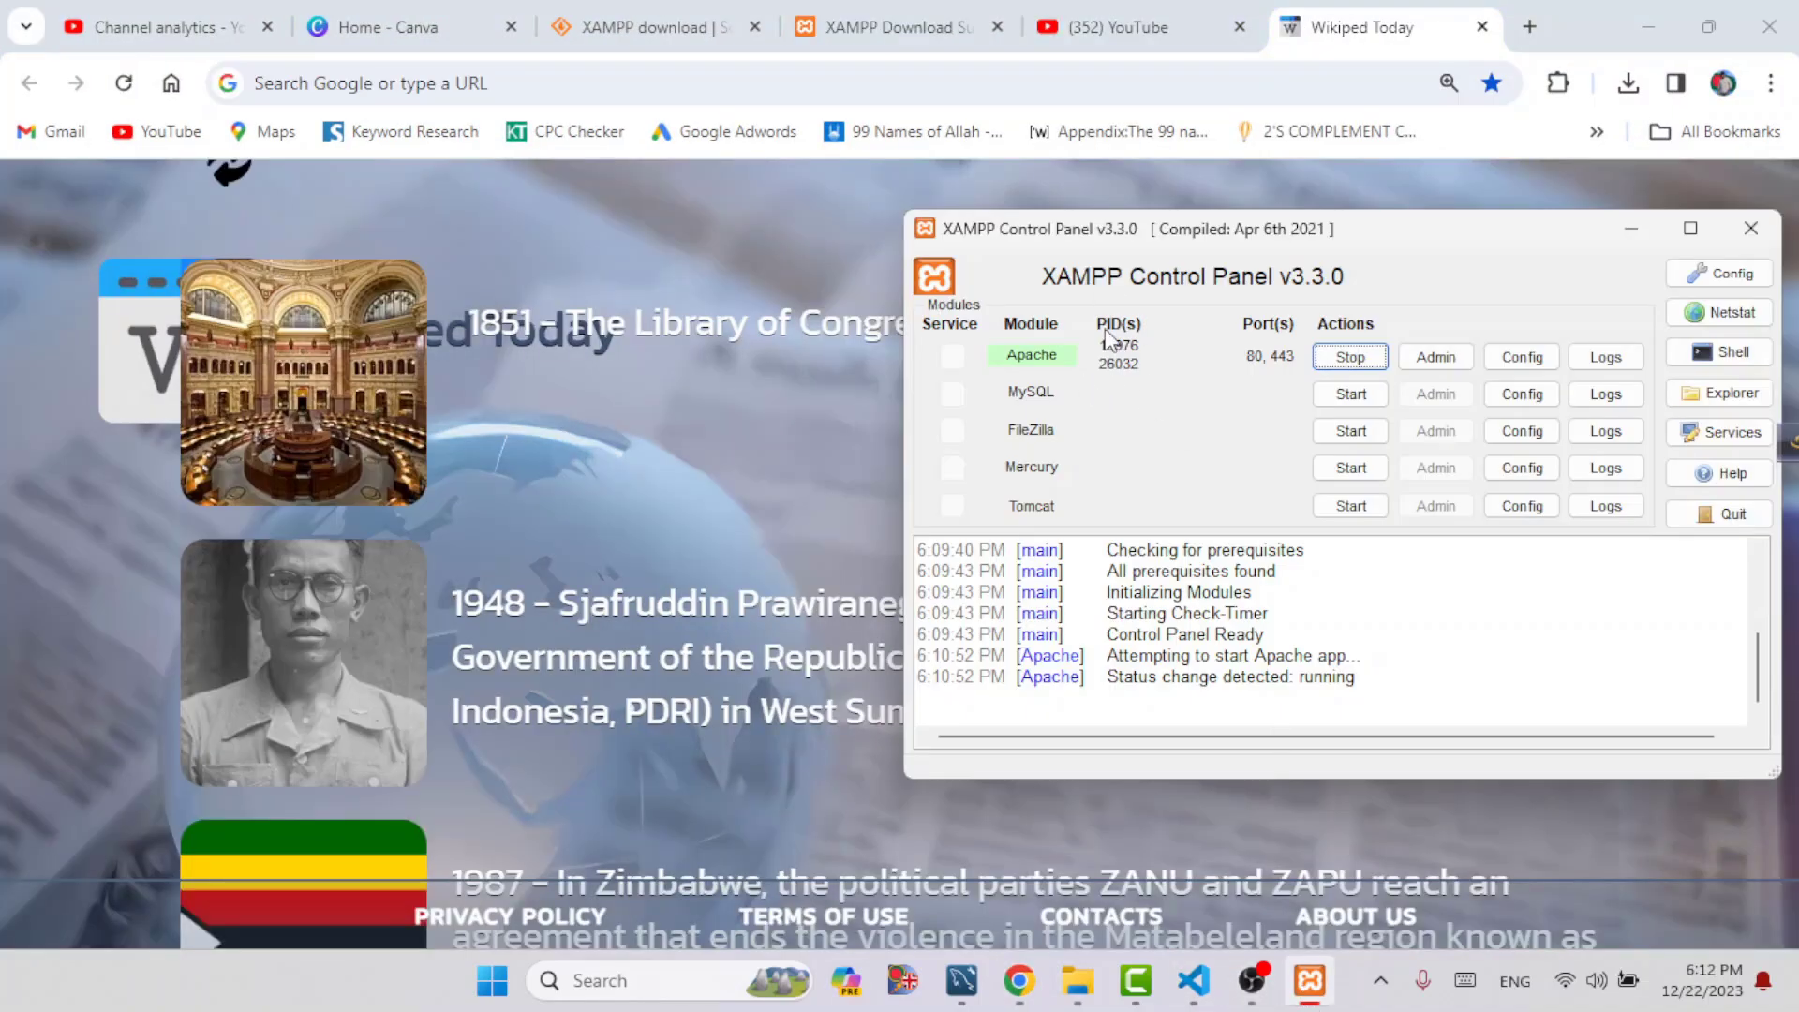
left_click(353, 83)
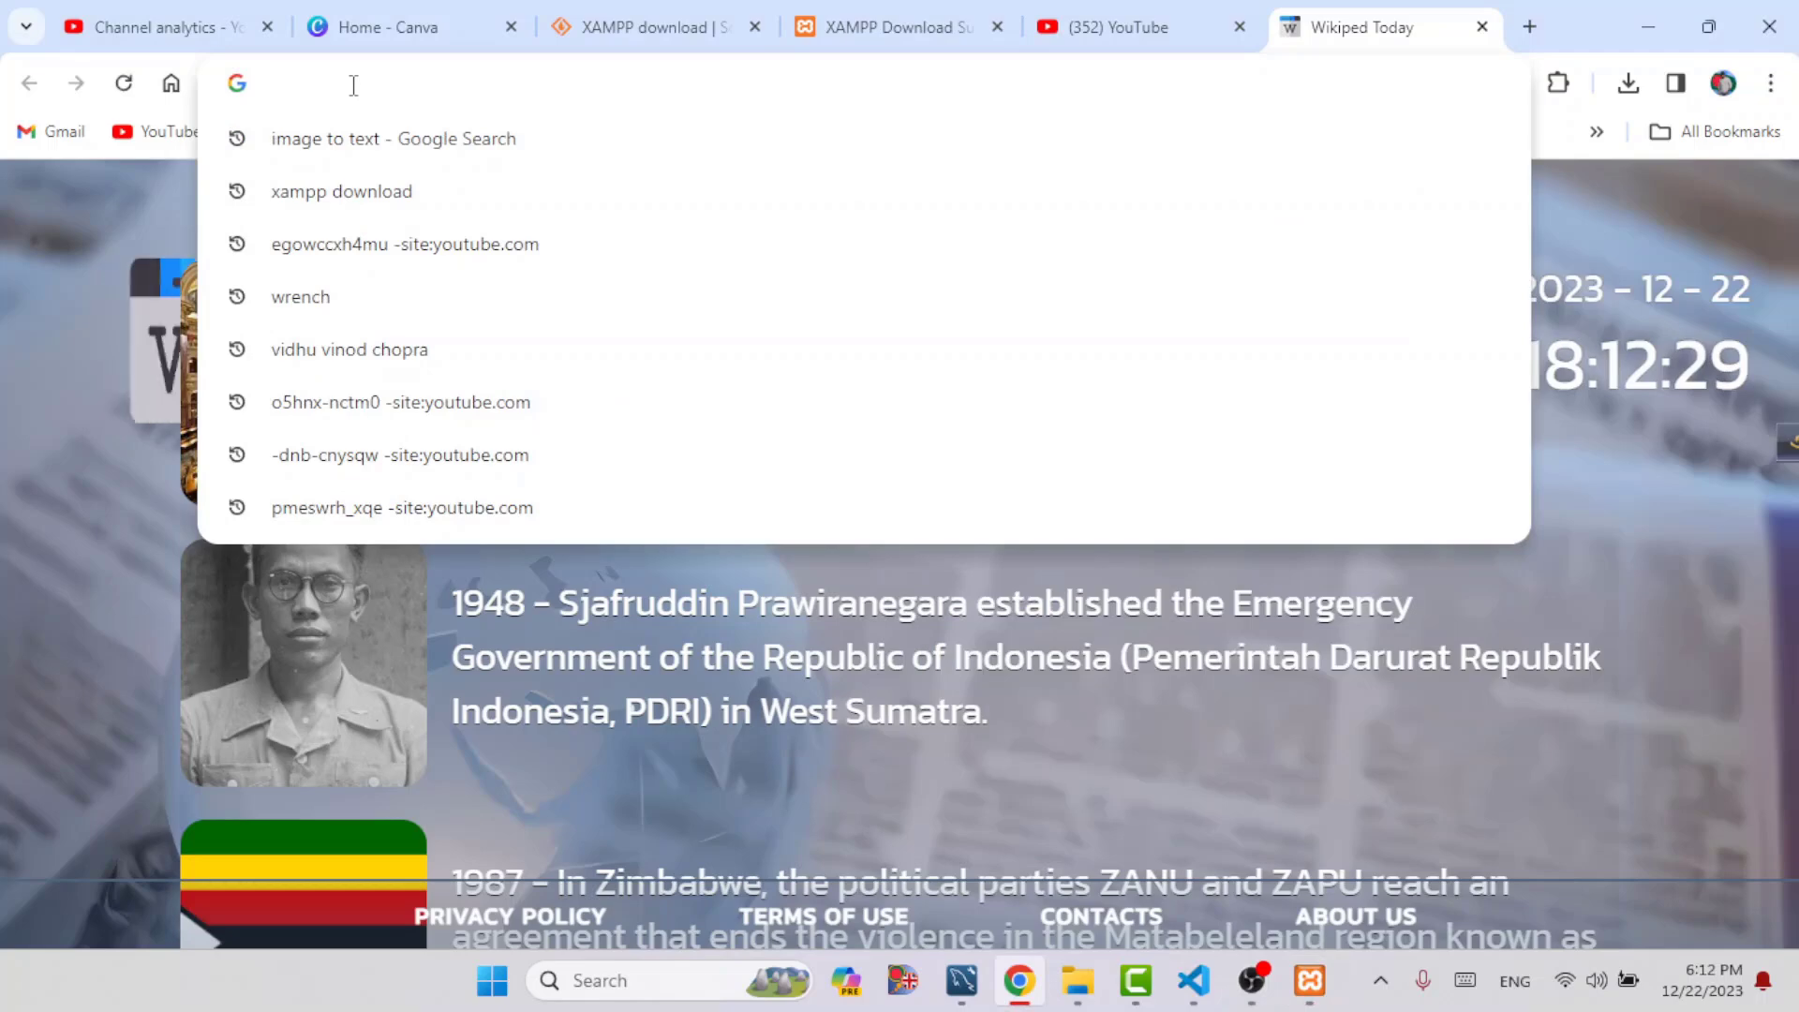
type("localhos")
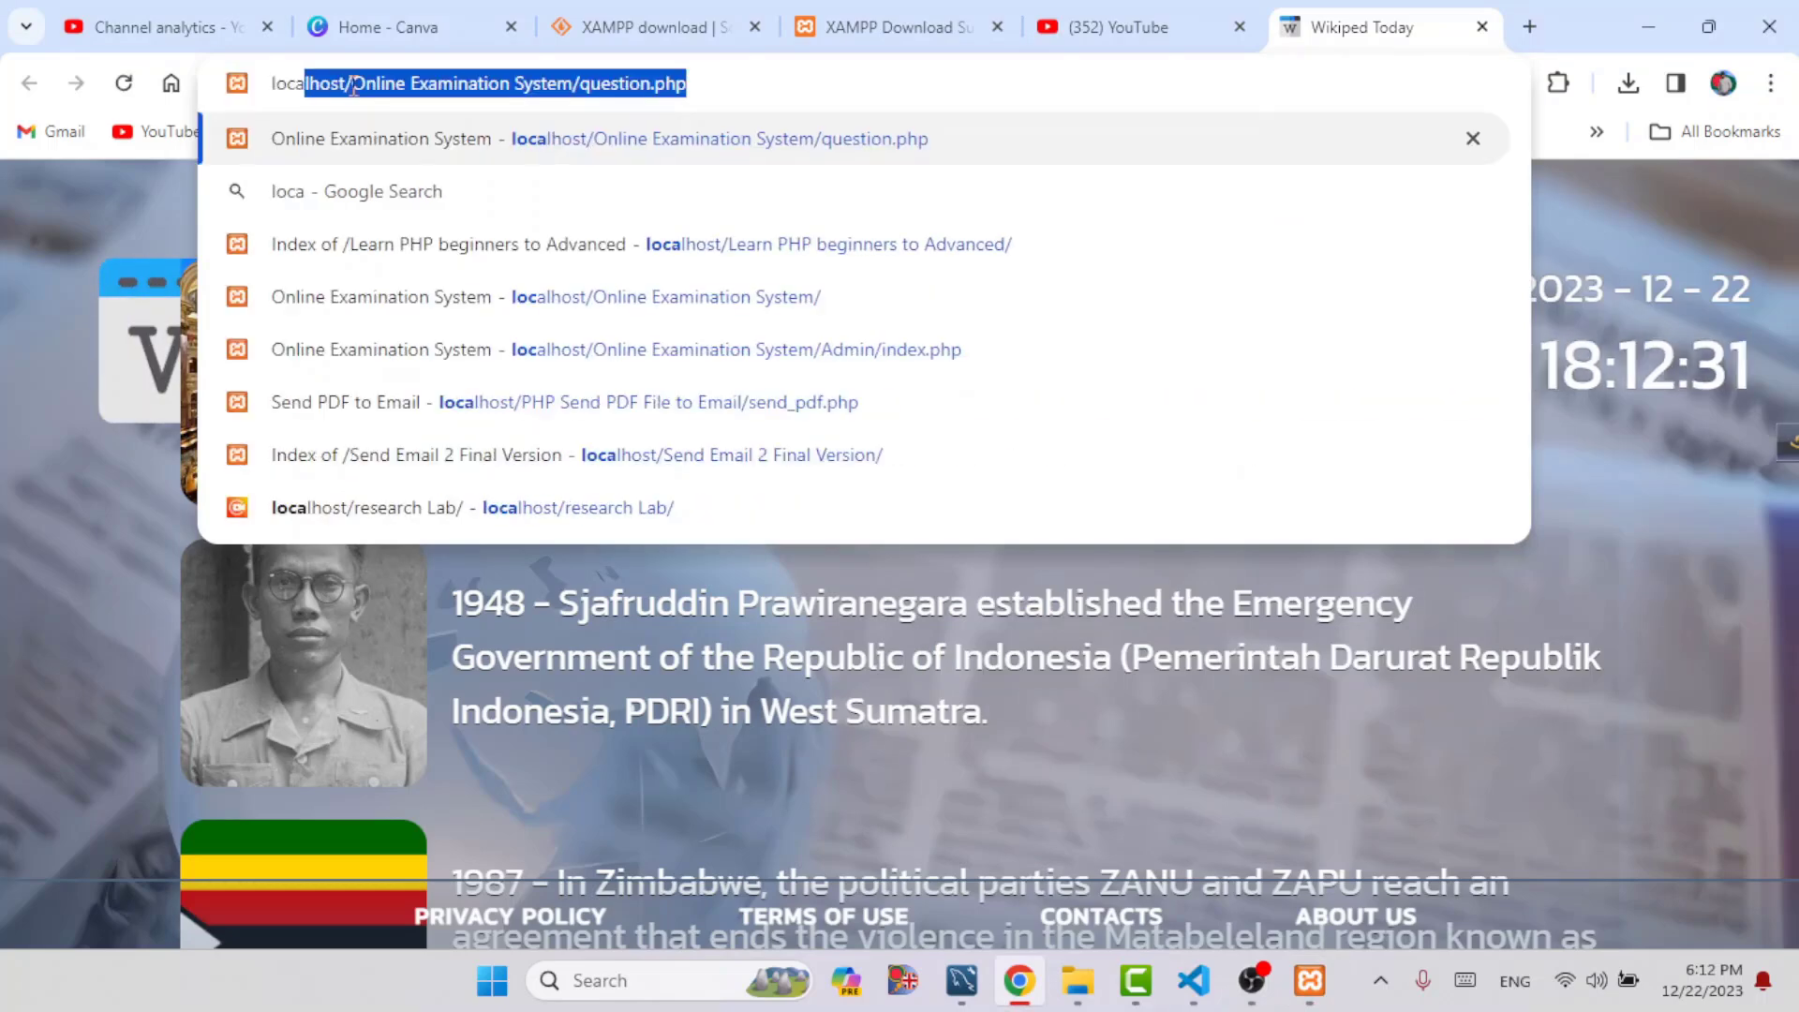
type("t")
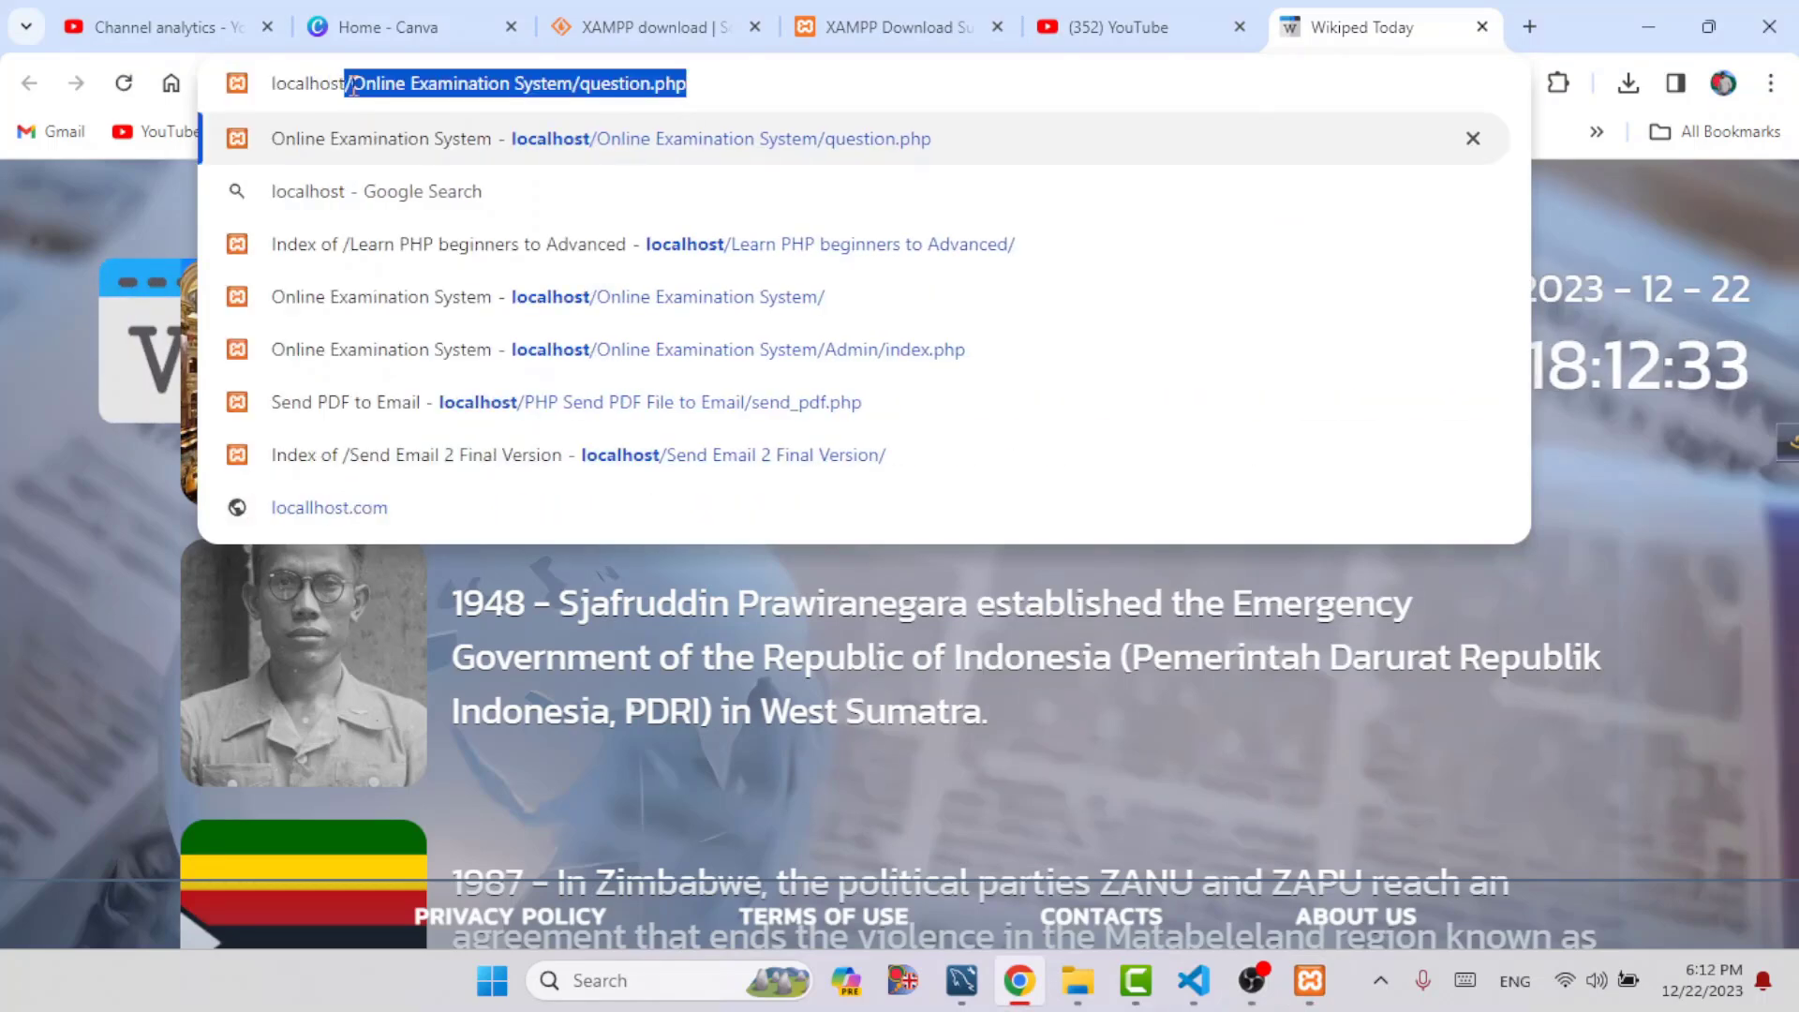
type("/")
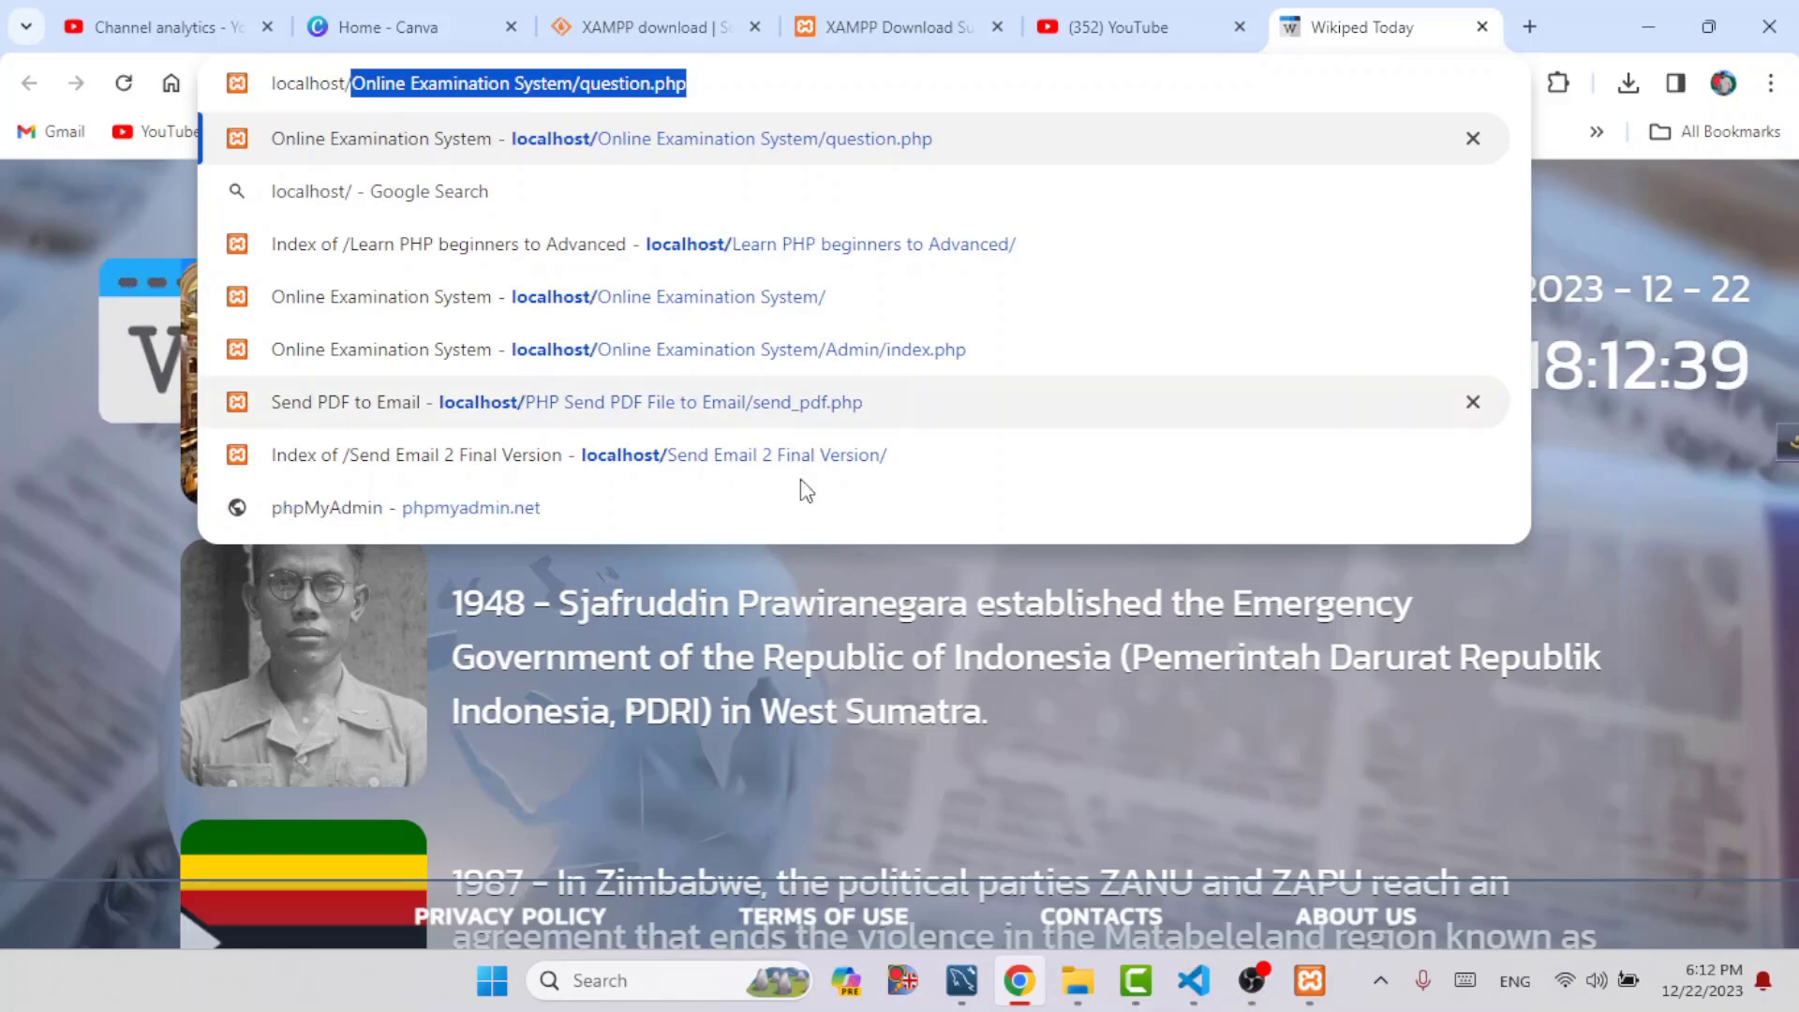
mouse_move(1322, 983)
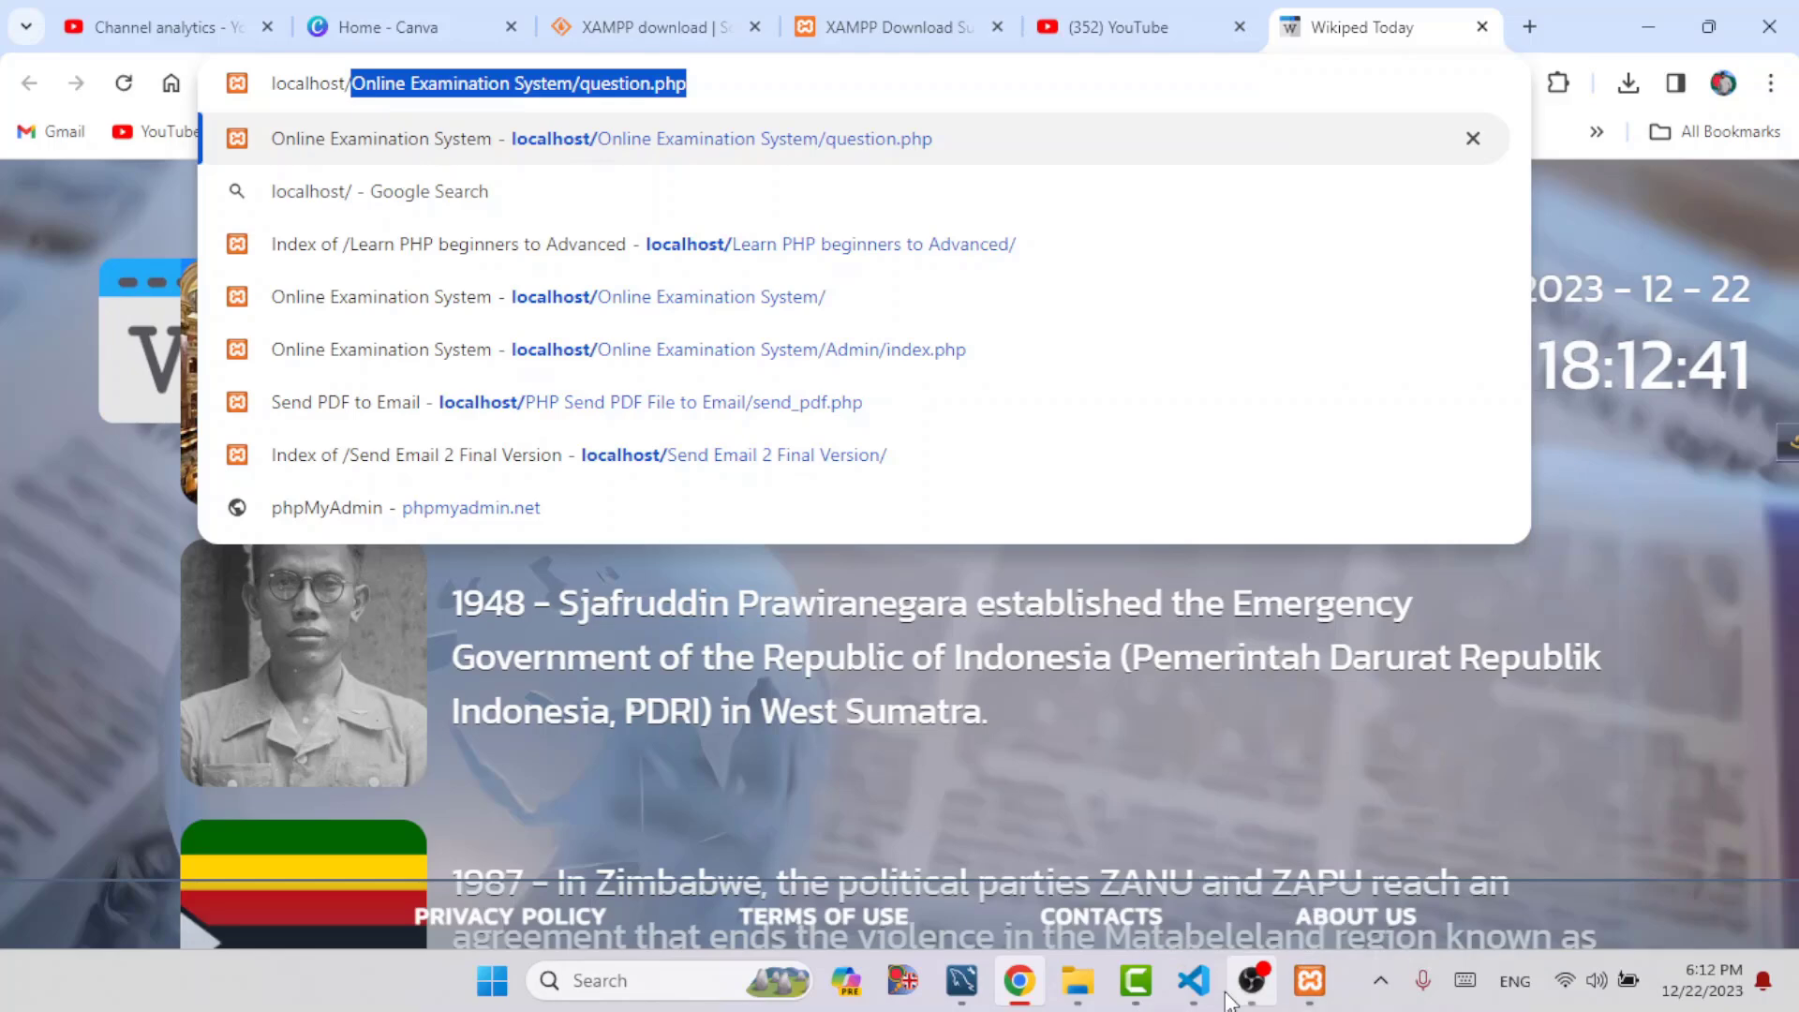
type("test.php")
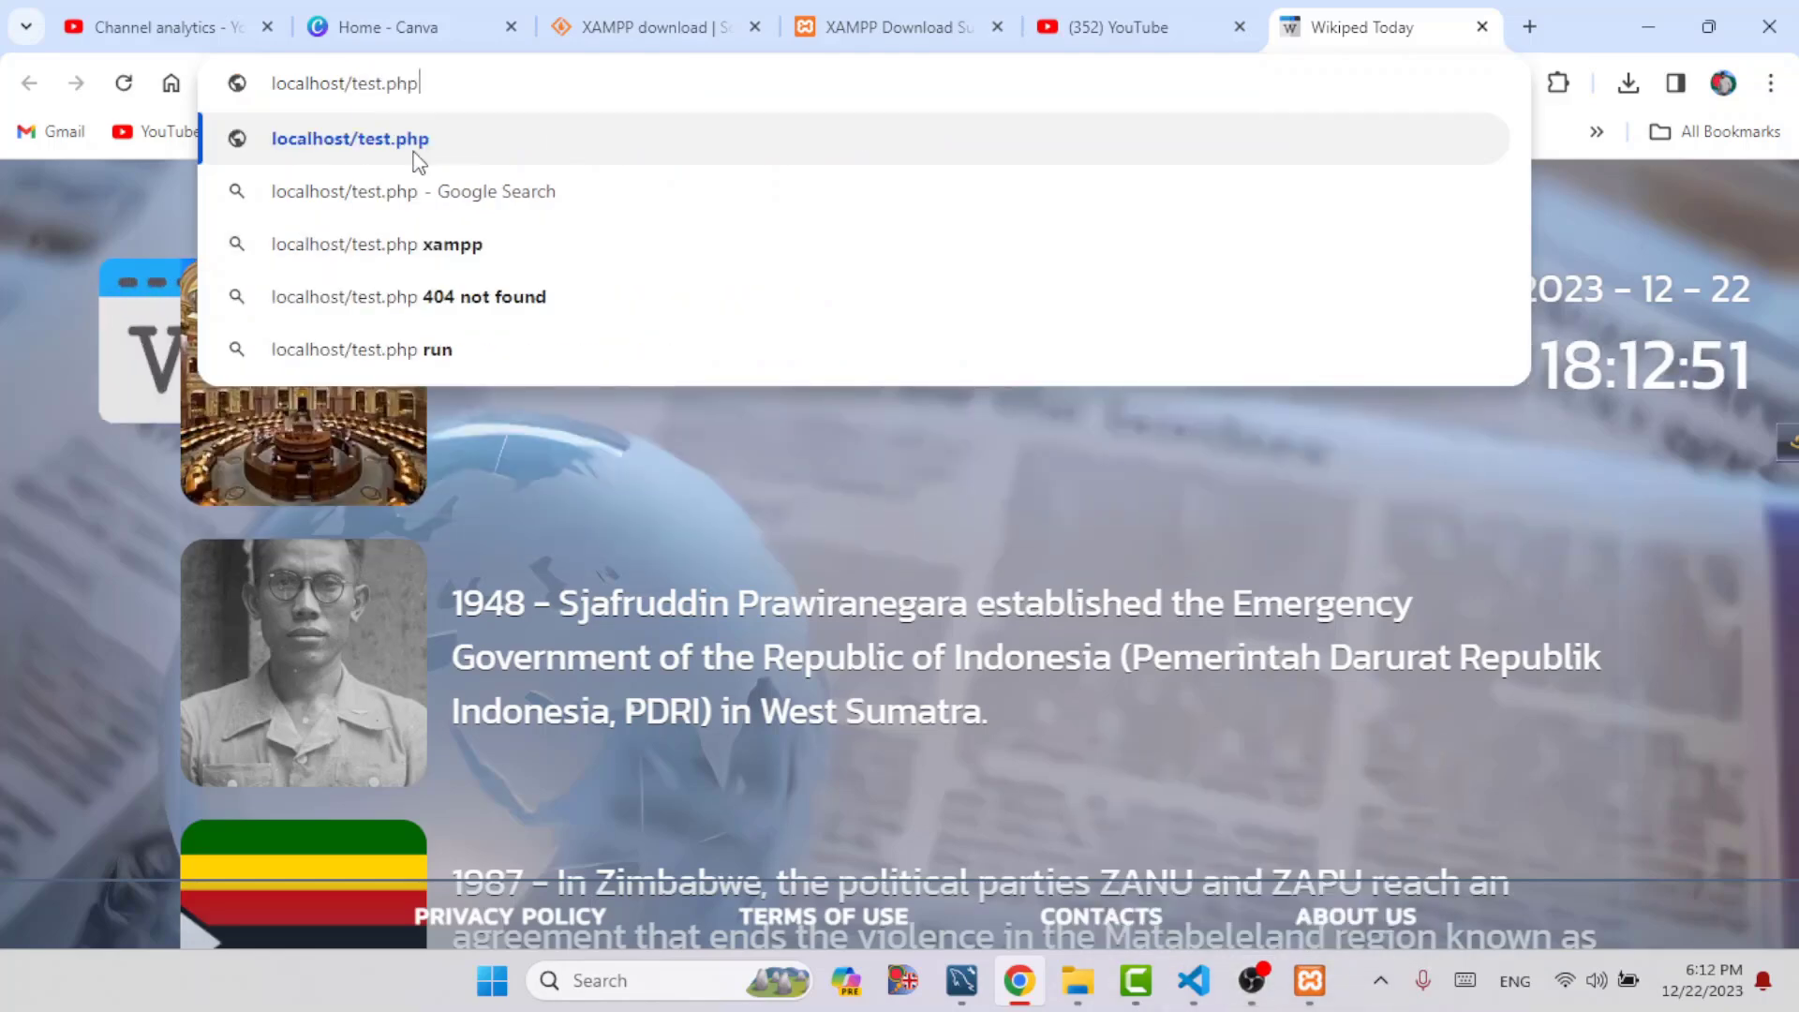
left_click(413, 153)
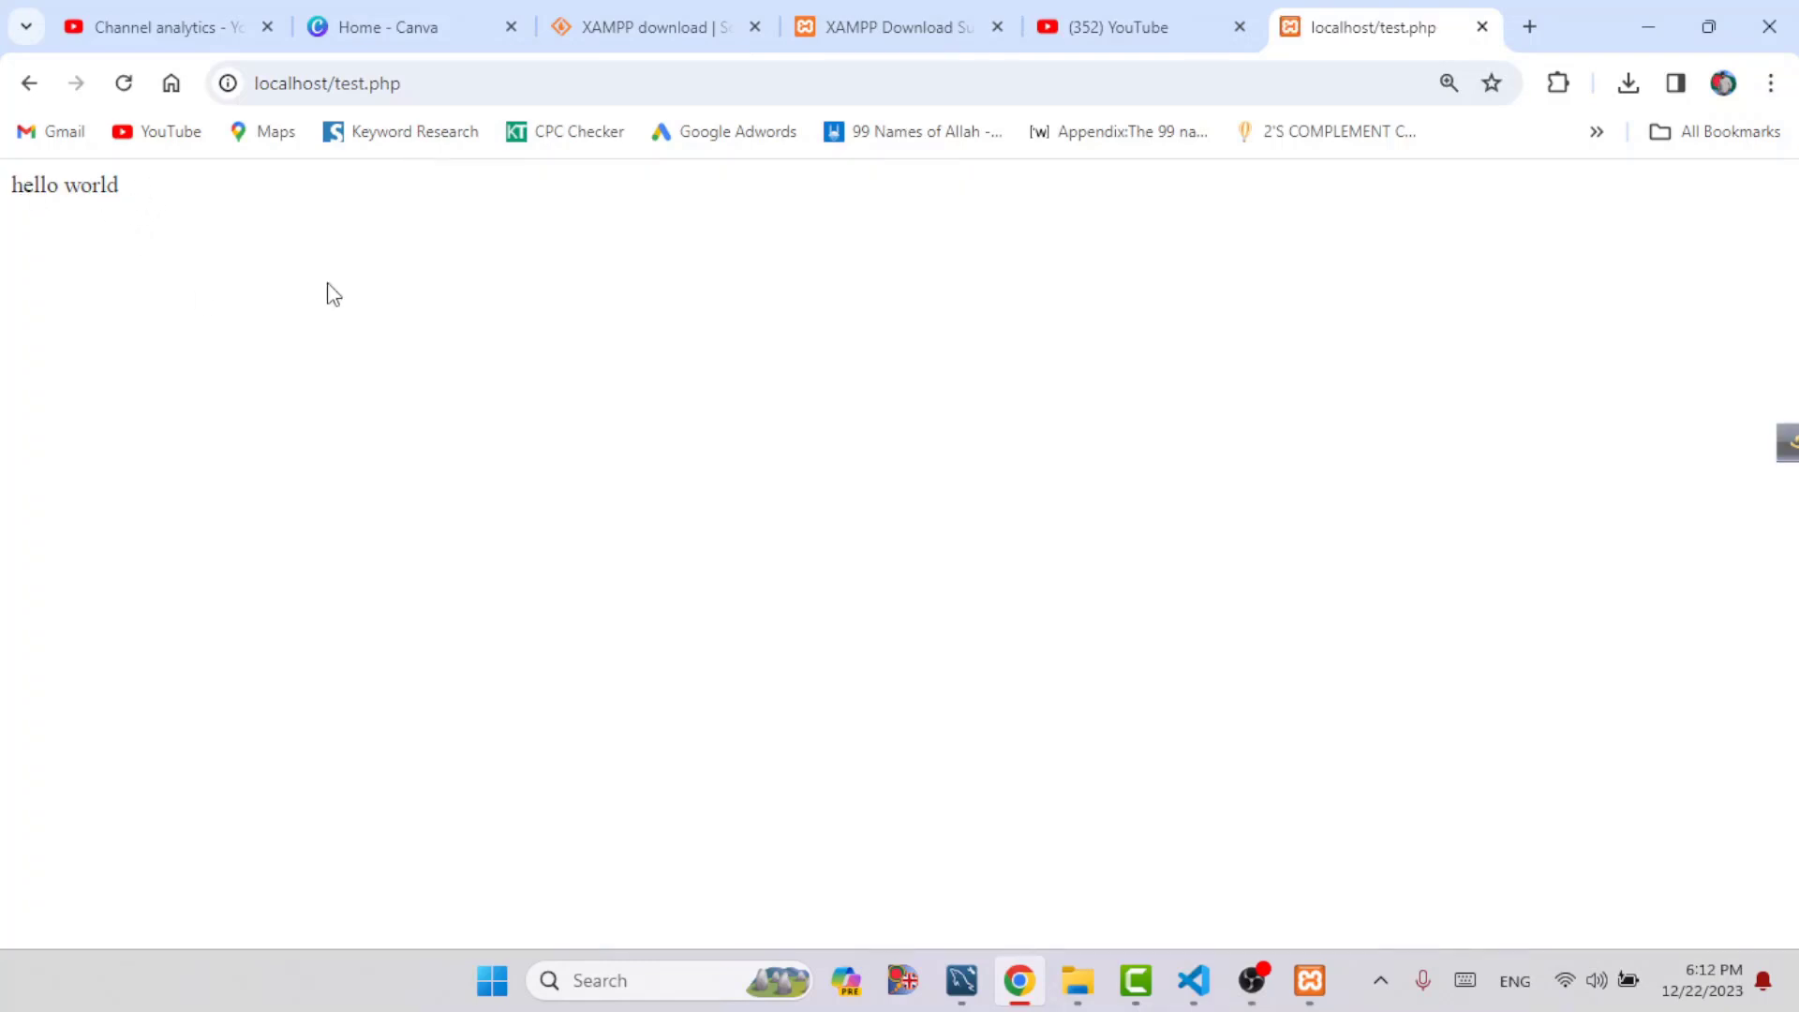
Stop the Apache module in the XAMPP Control Panel and reload localhost/test.php in Chrome
left_click(1211, 989)
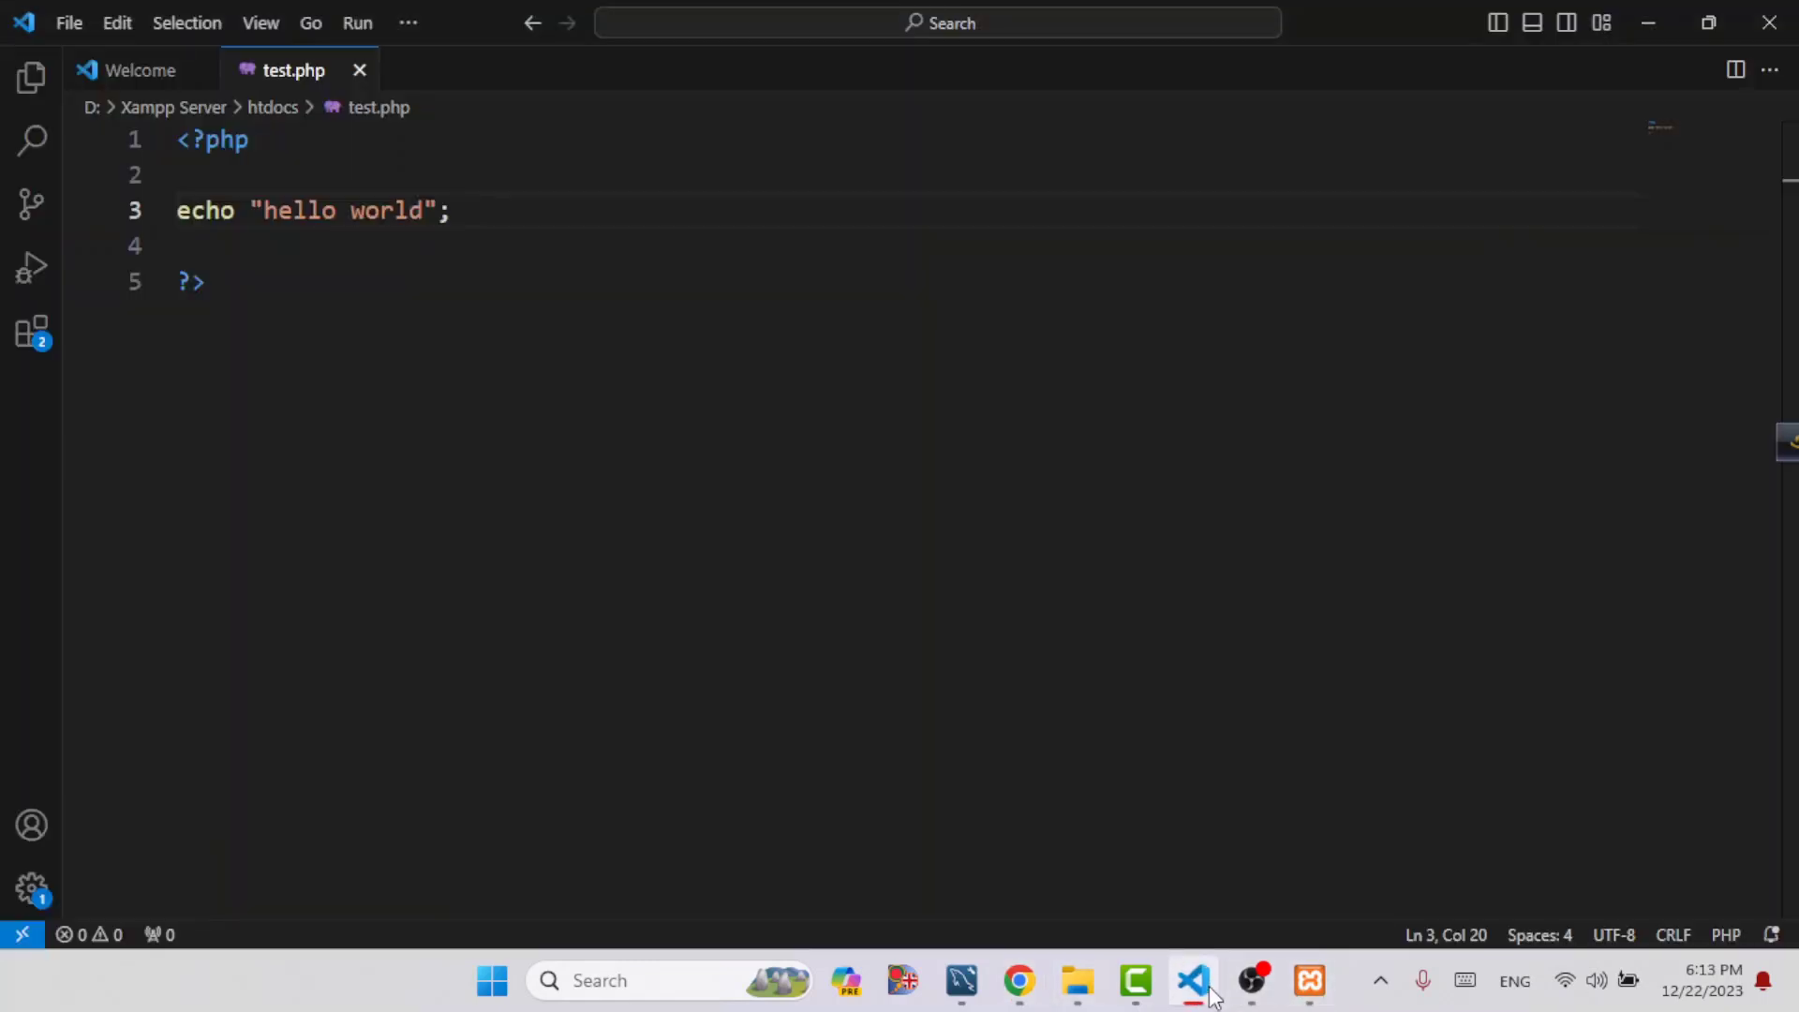
left_click(1208, 991)
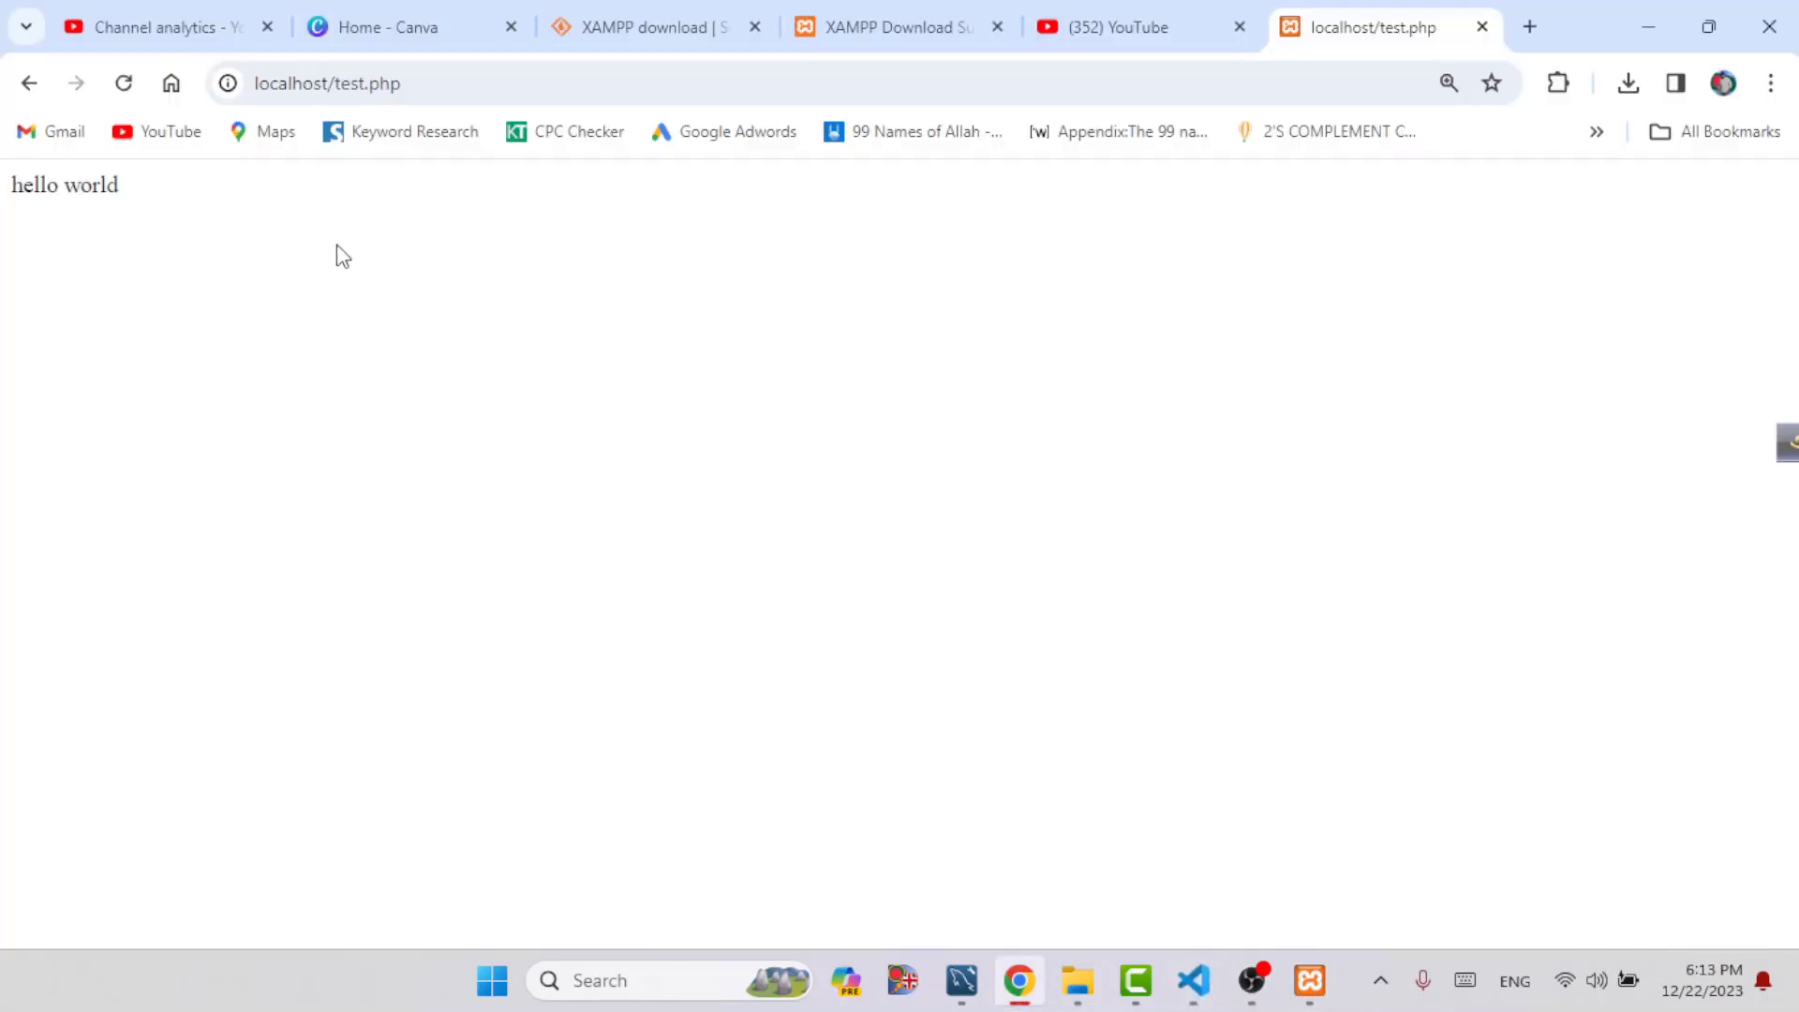
left_click(1308, 978)
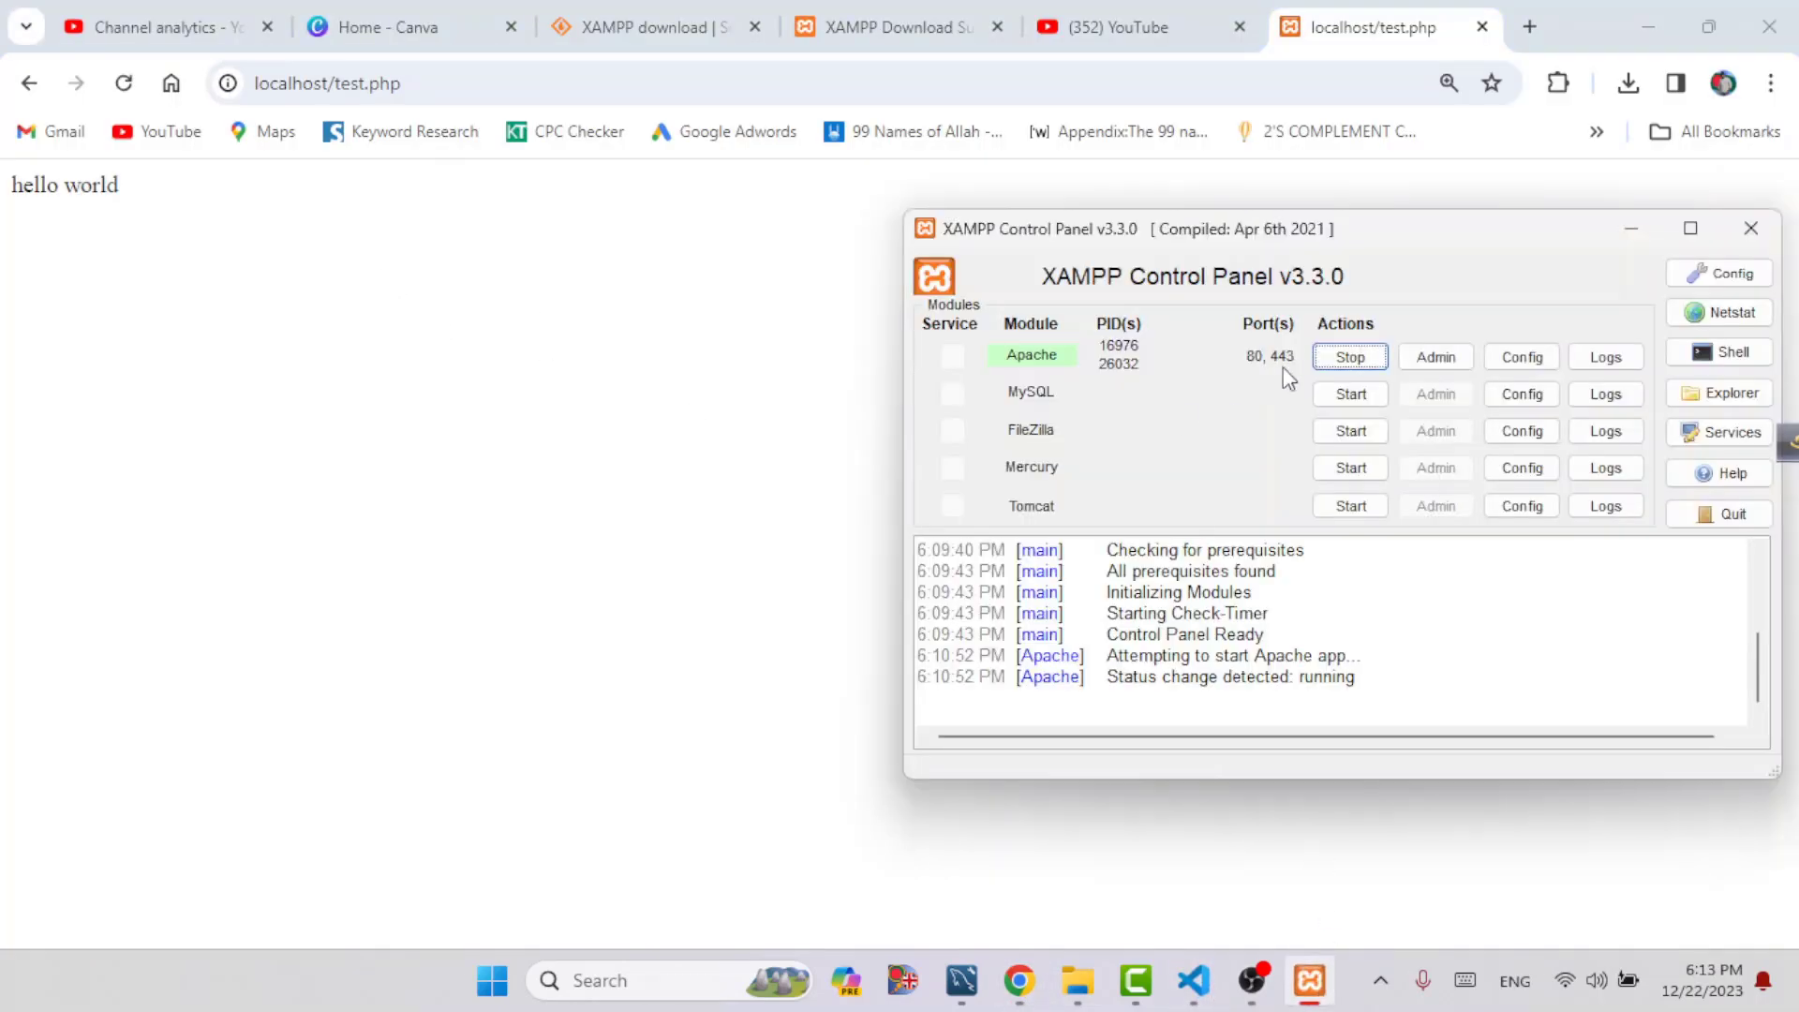
left_click(1349, 359)
left_click(124, 84)
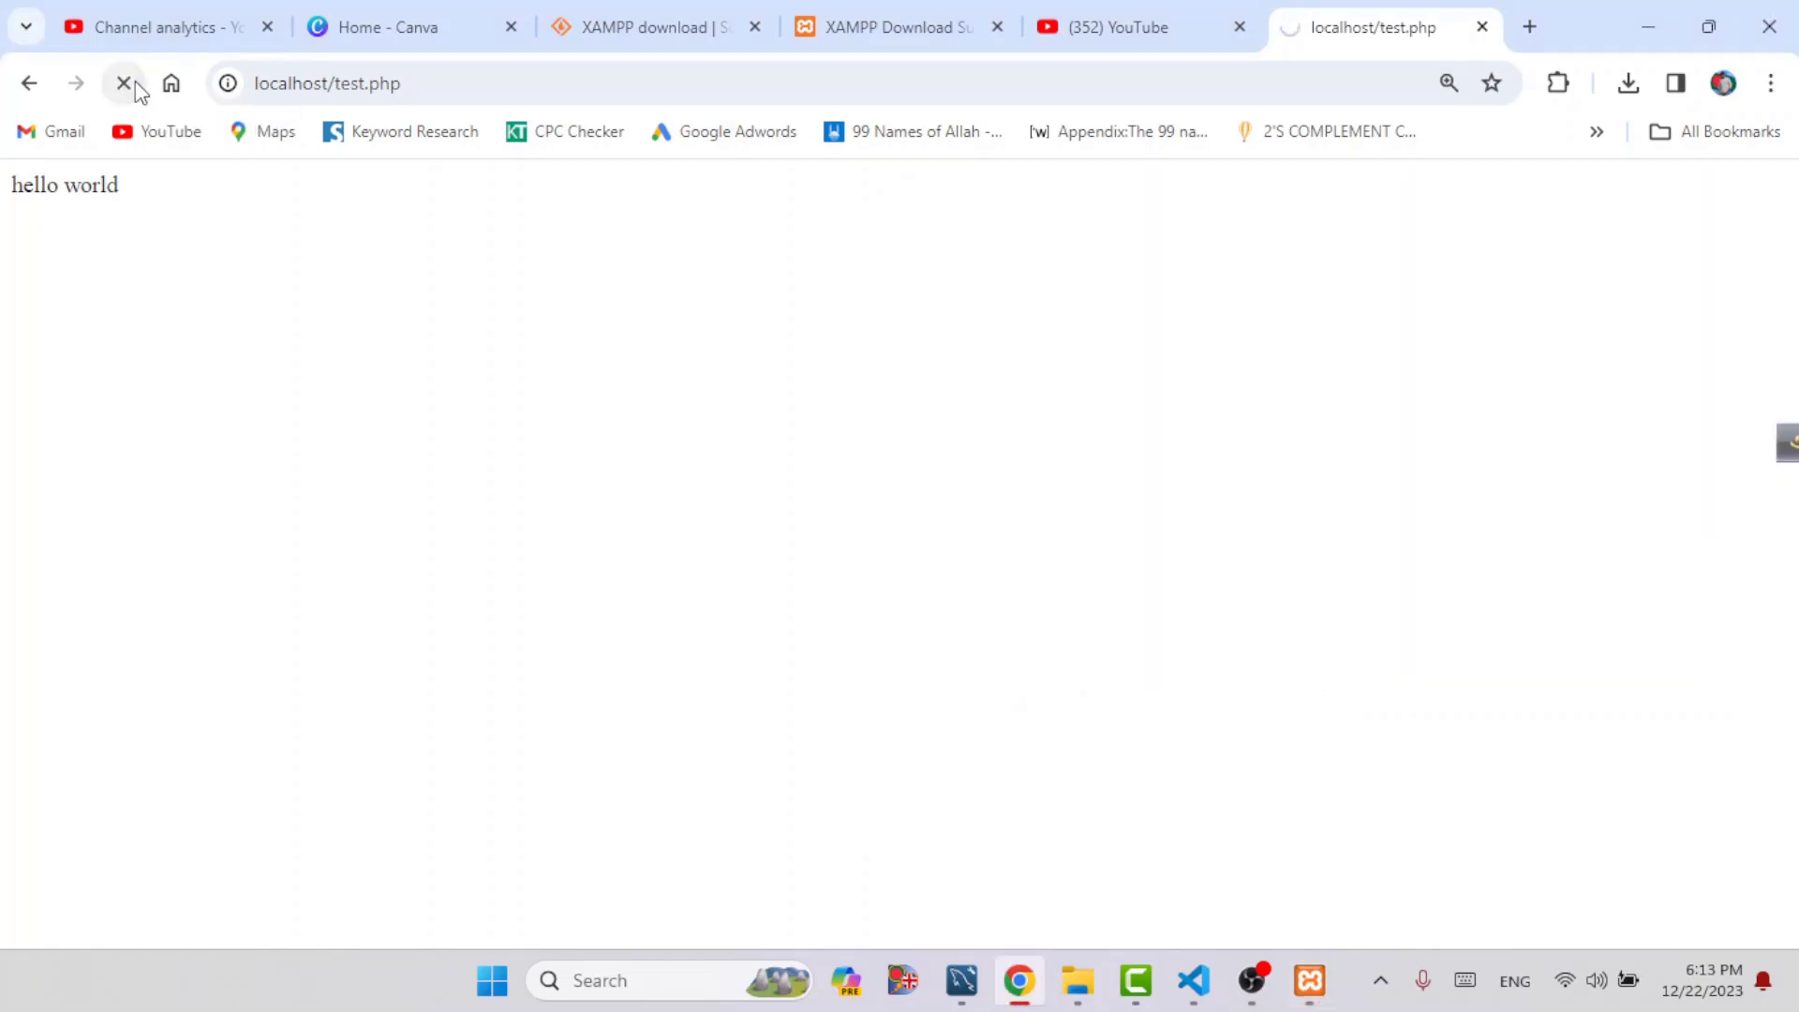
Start the Apache module again in the XAMPP Control Panel and reload localhost/test.php in Chrome
left_click(1307, 978)
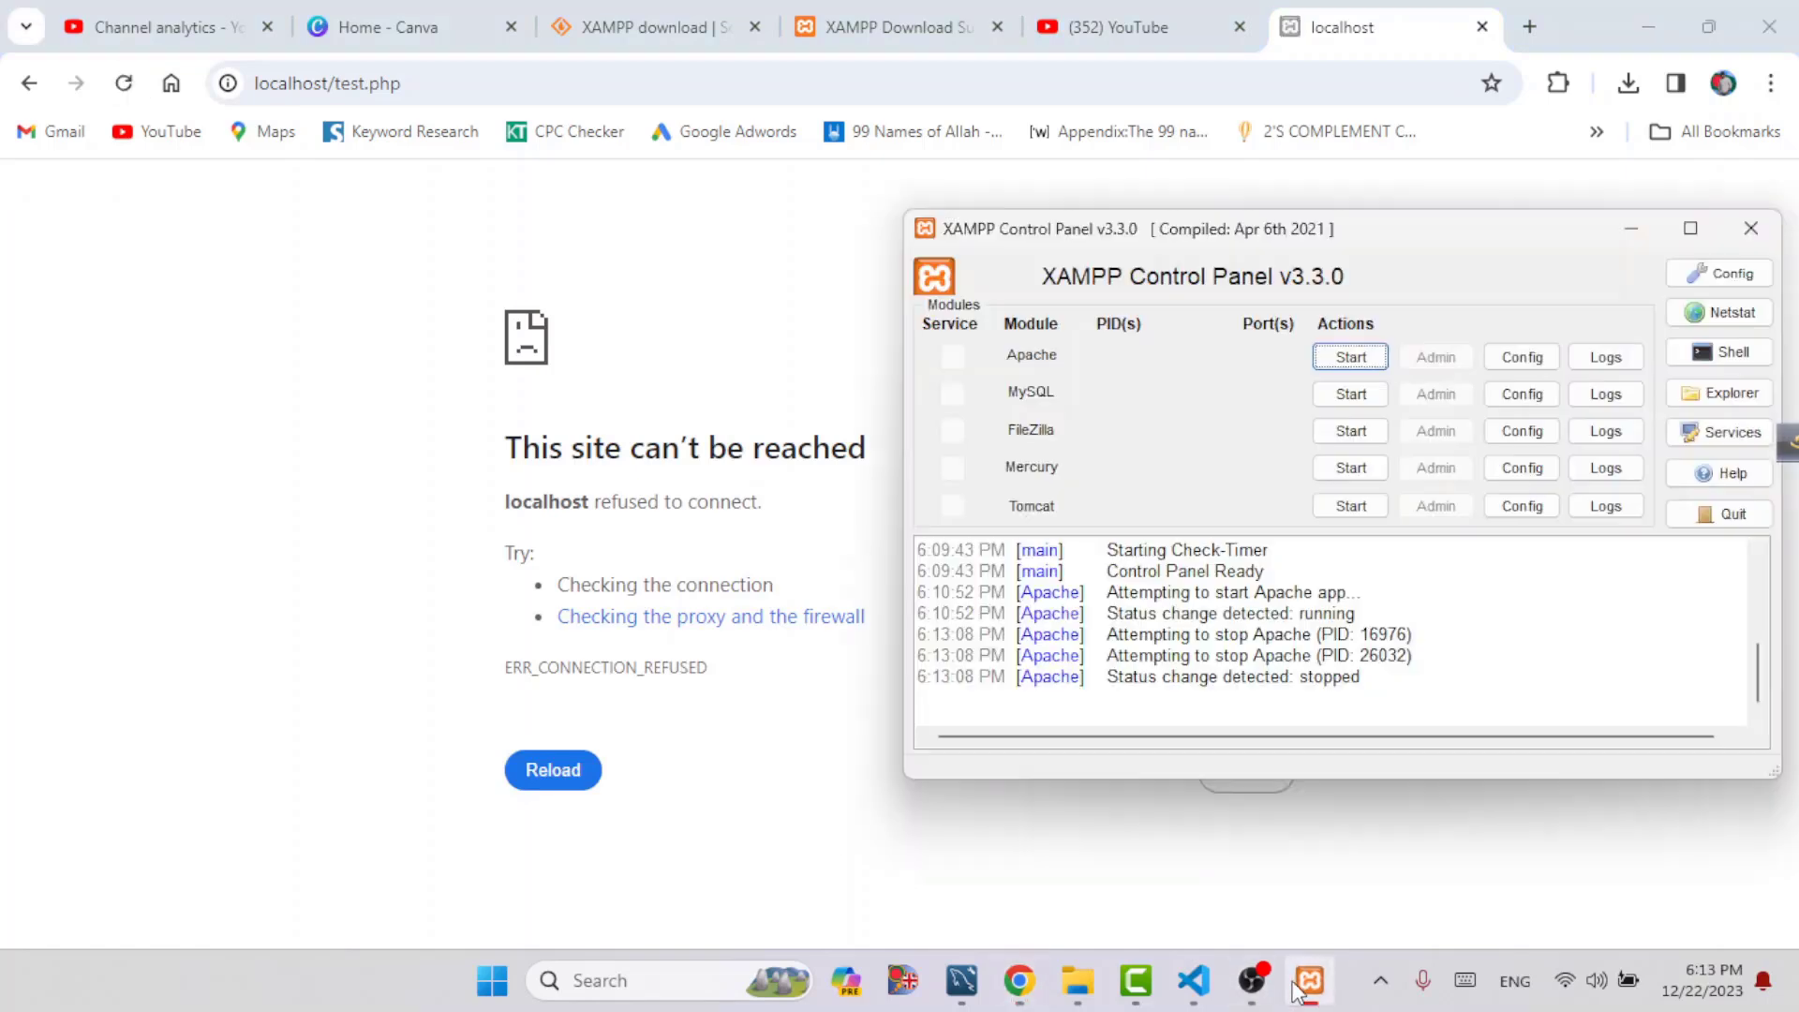
left_click(1350, 357)
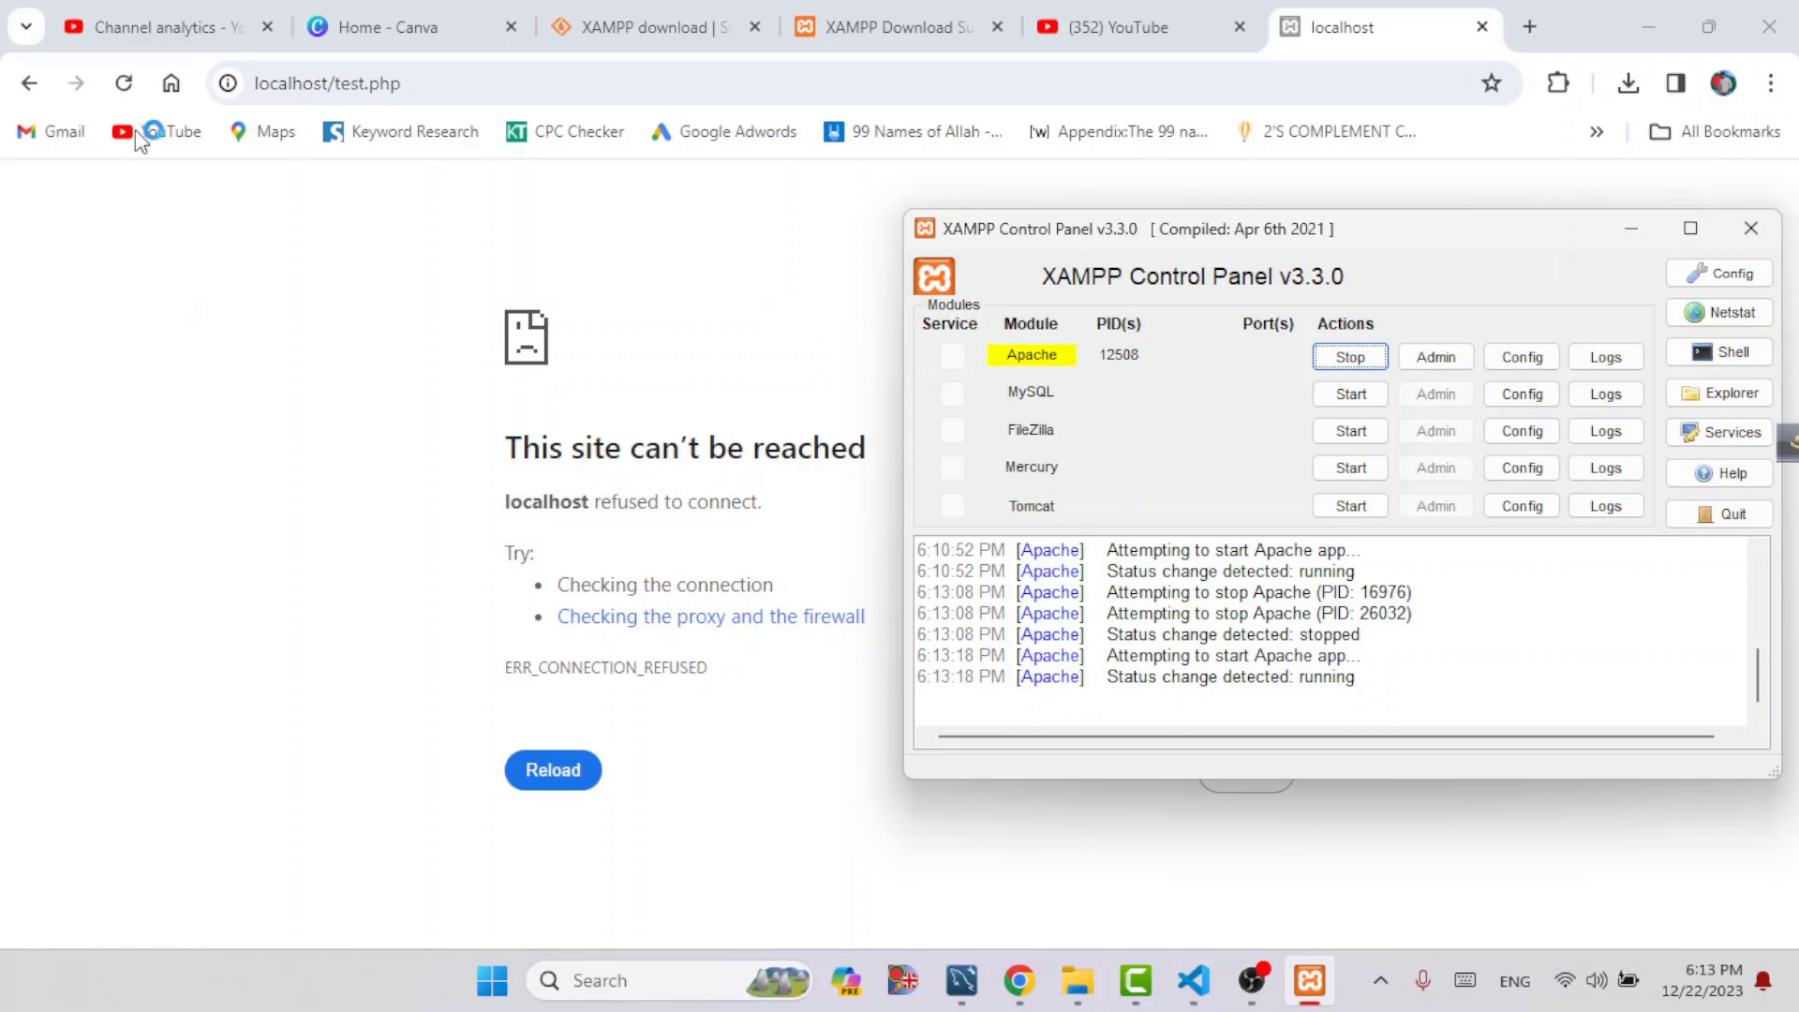
left_click(124, 83)
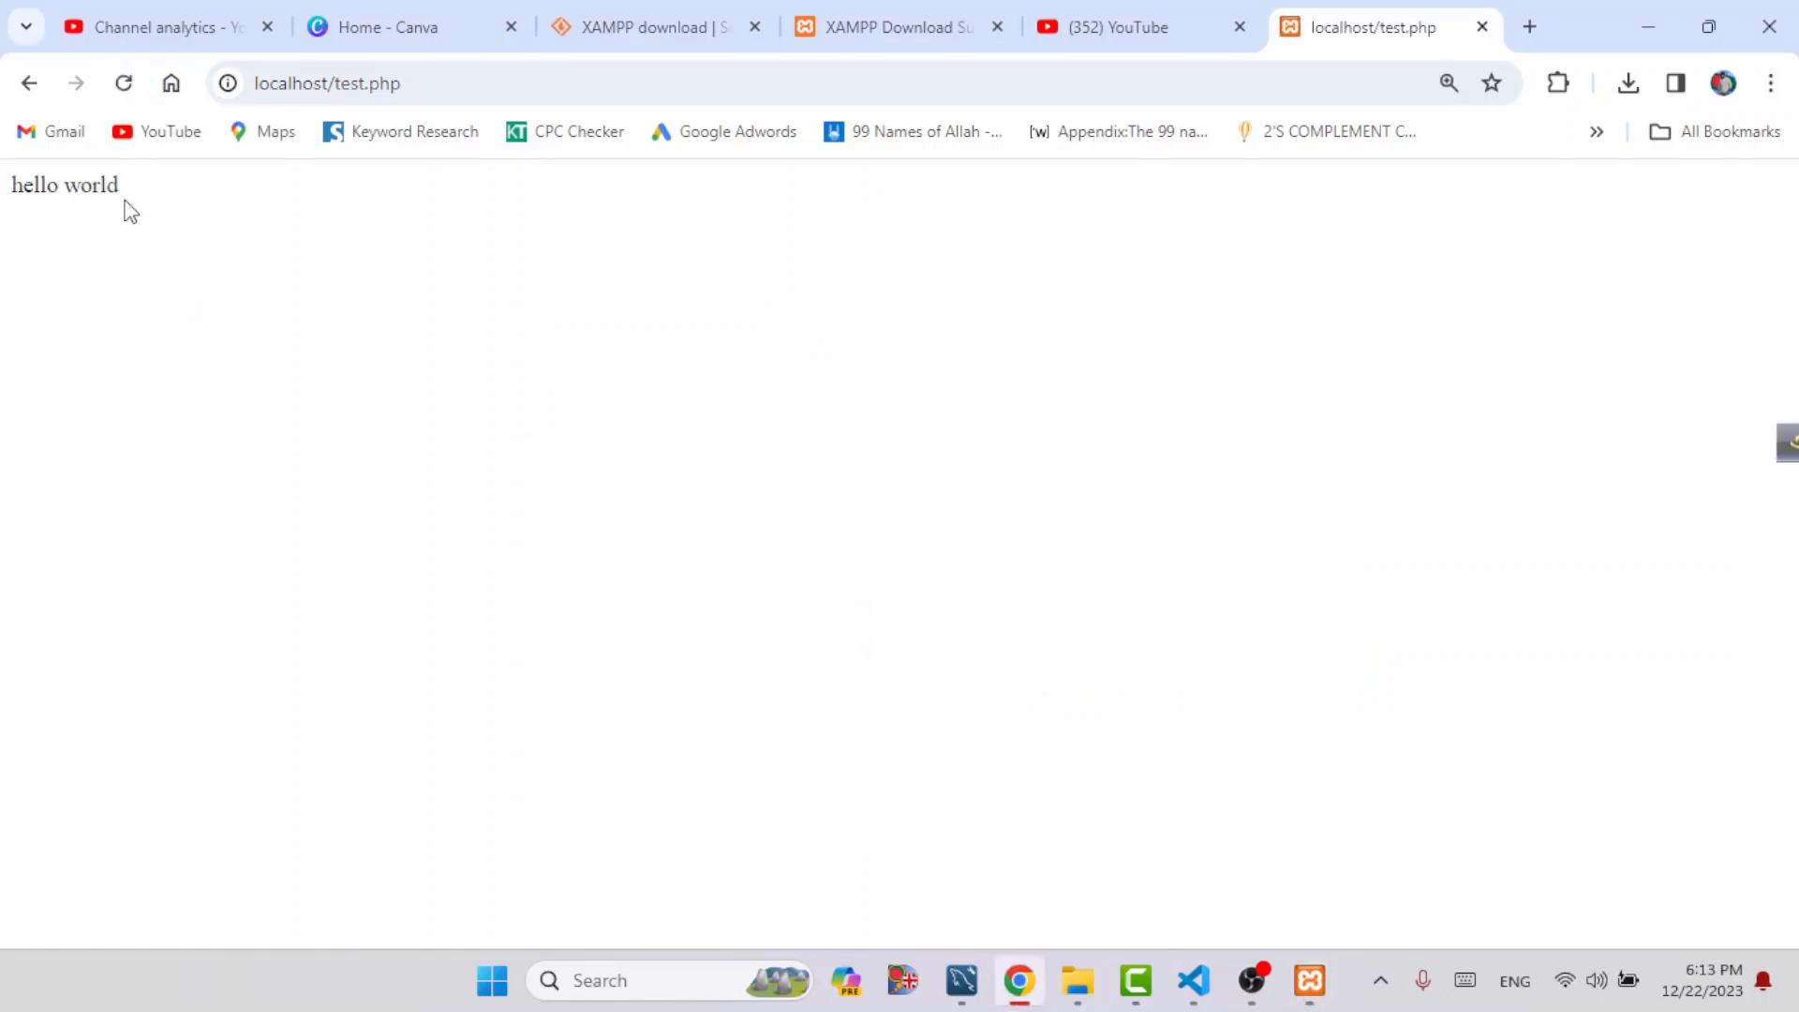
left_click(1309, 980)
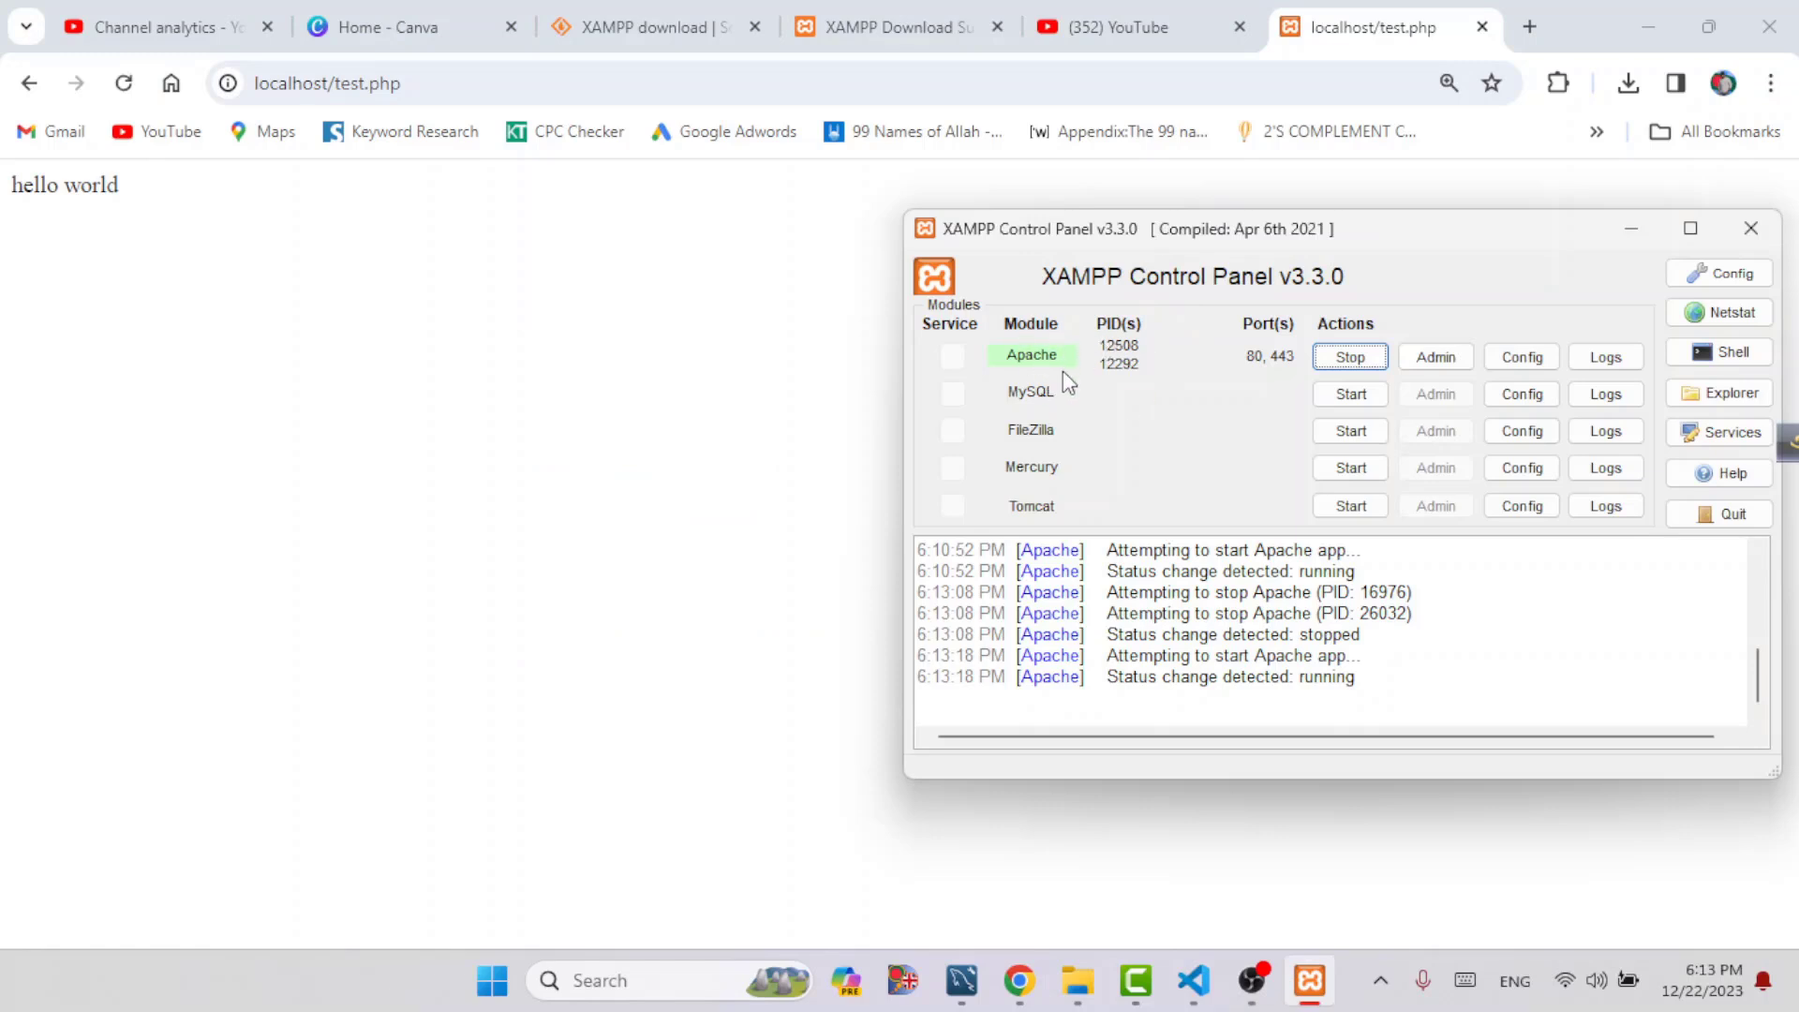
left_click(693, 328)
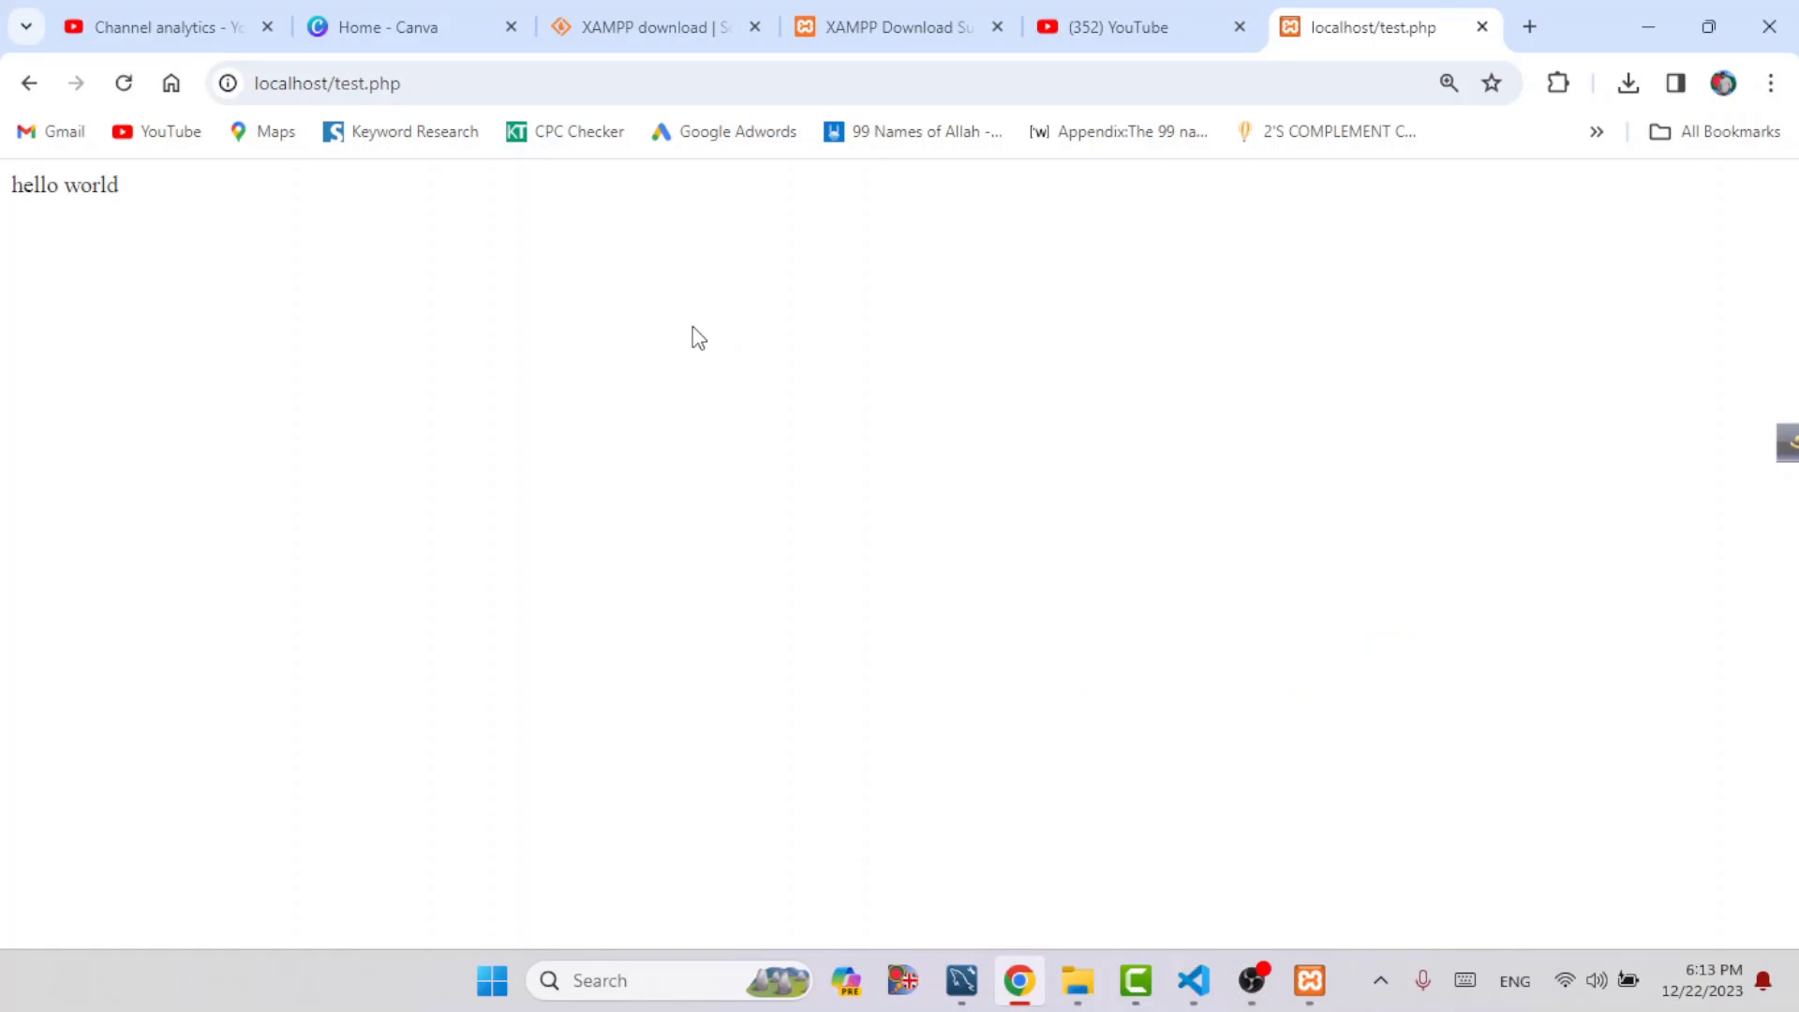
left_click(1304, 977)
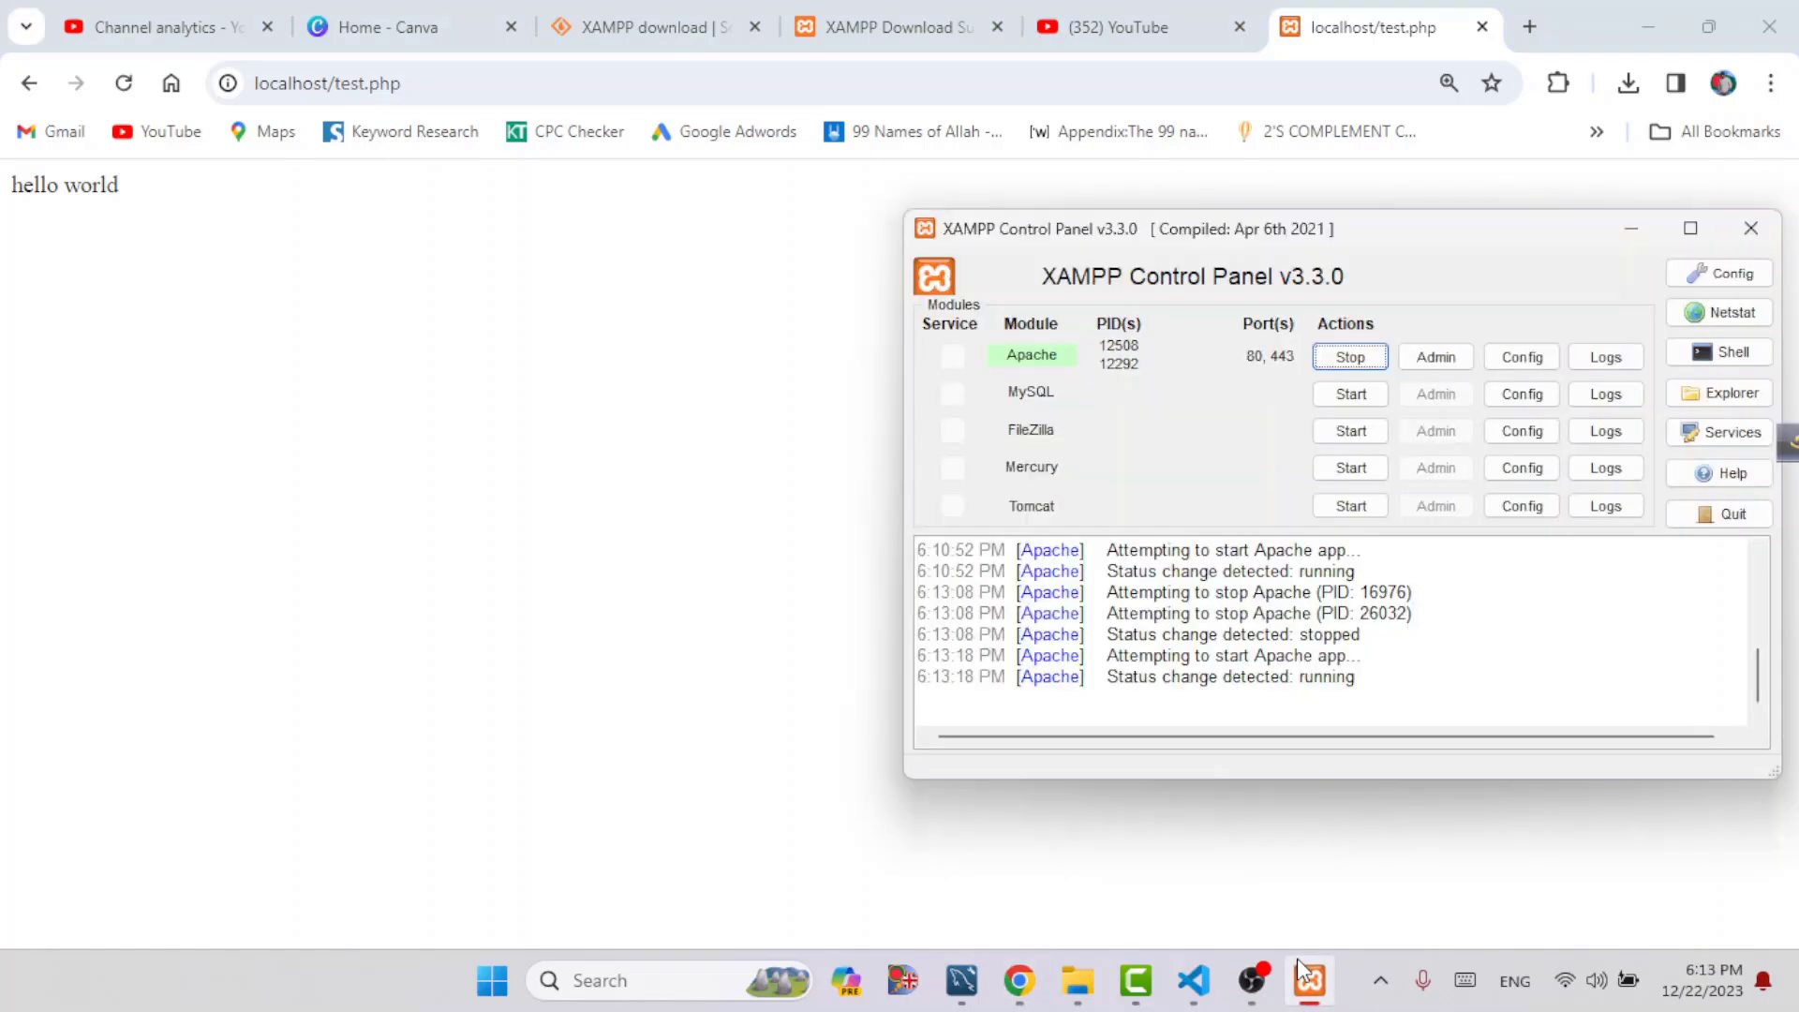